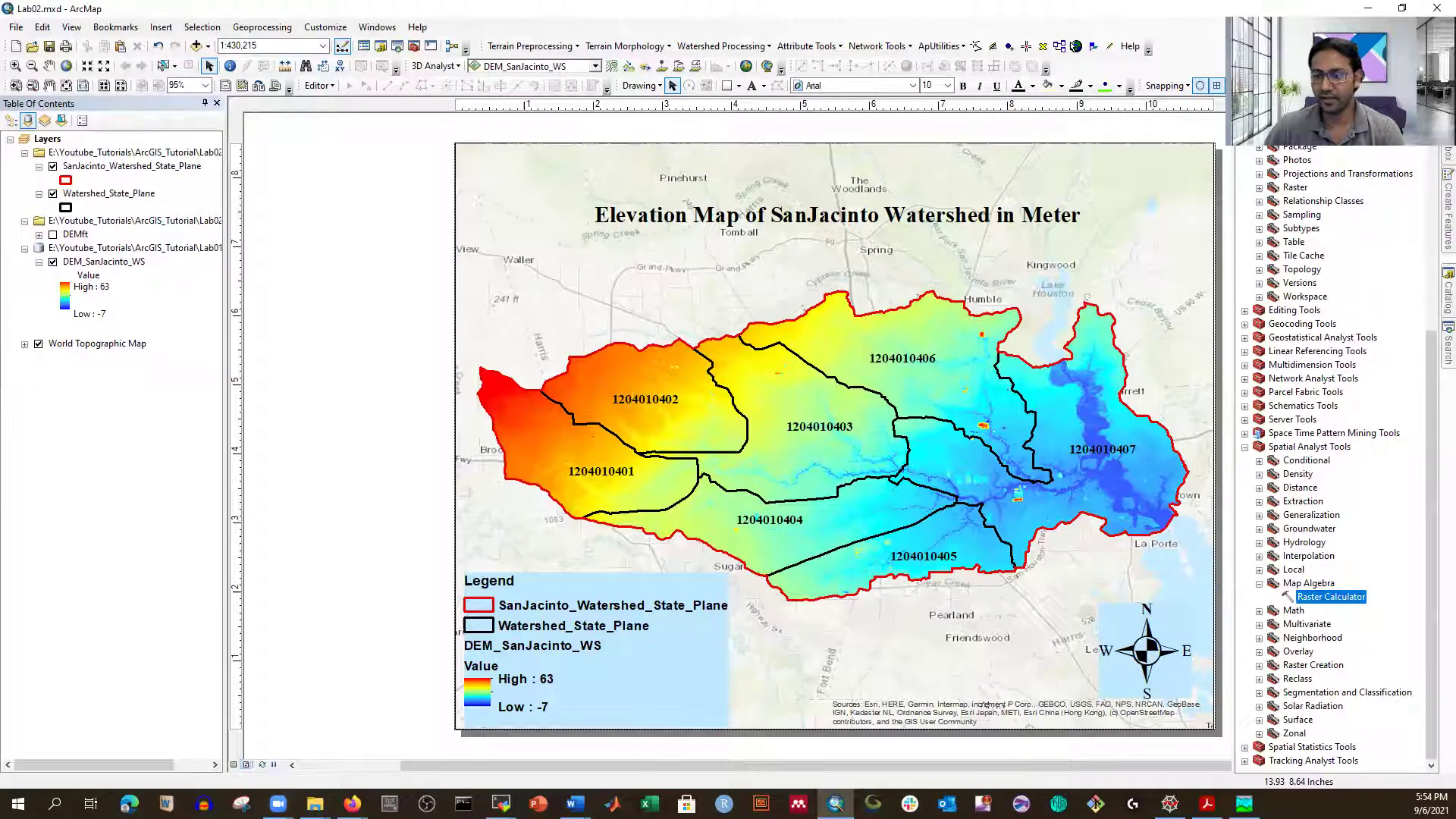
Check in the list of available extensions that Spatial Analyst is enabled.
left_click(1245, 447)
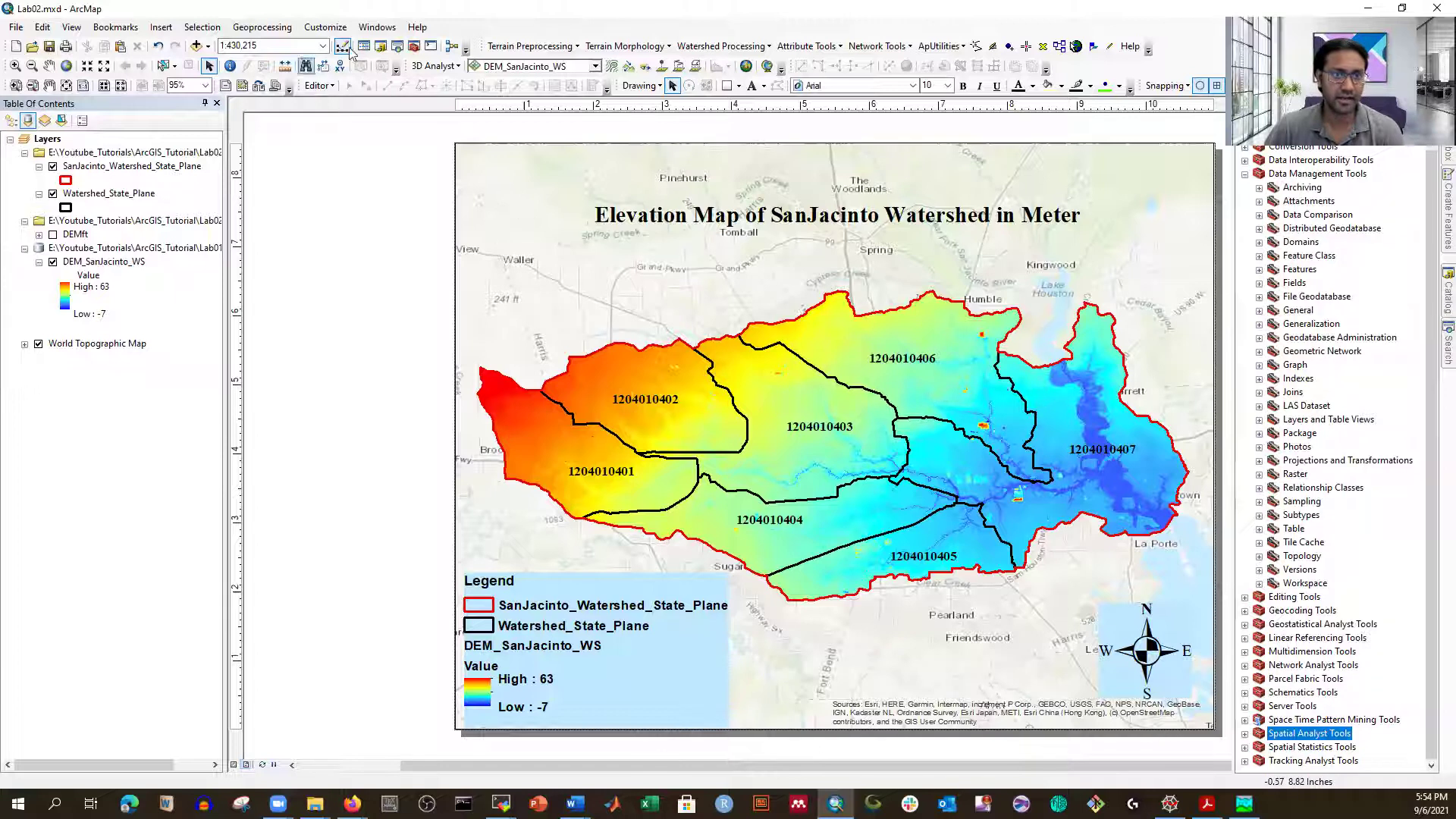
left_click(326, 27)
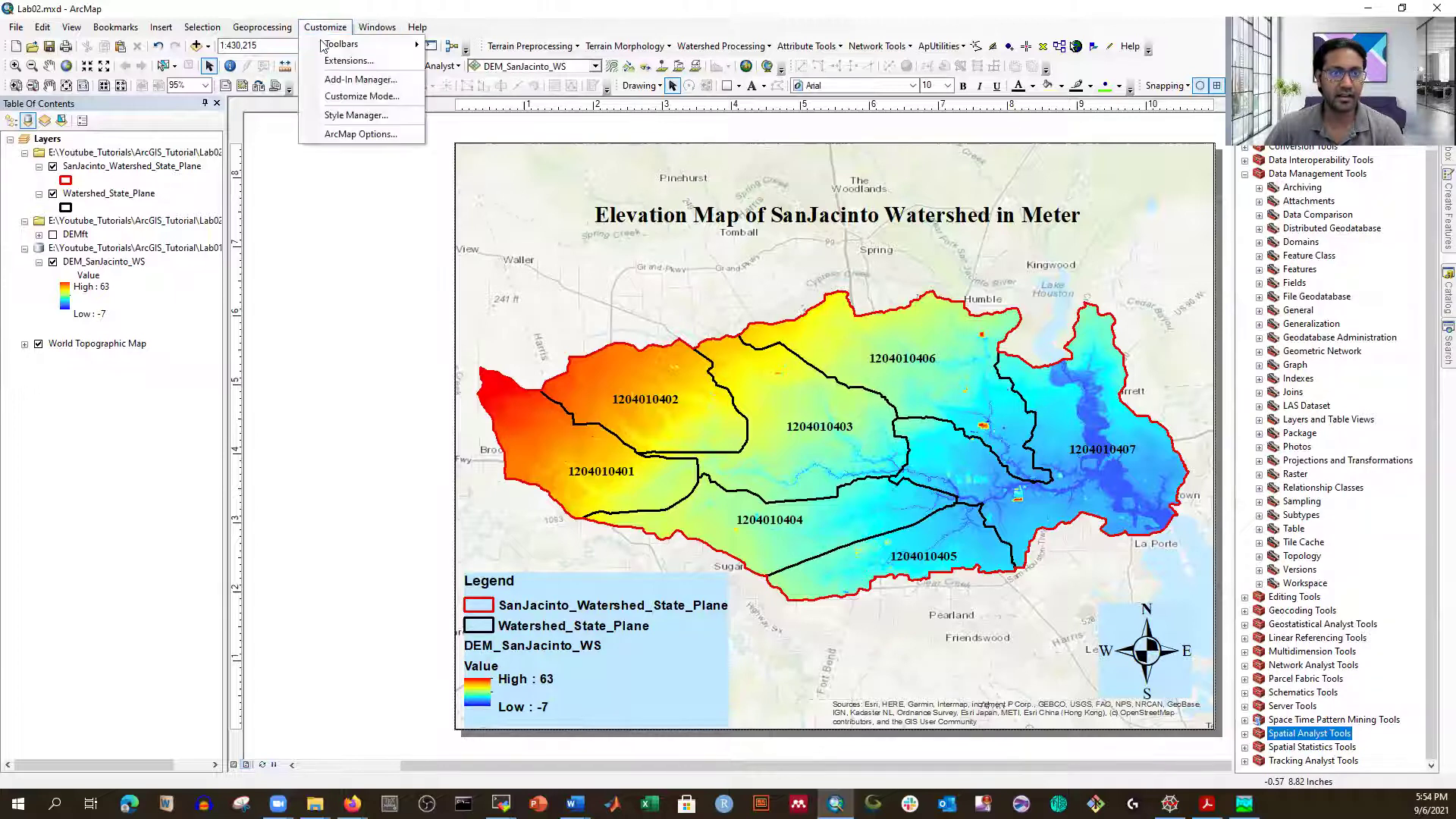
left_click(339, 65)
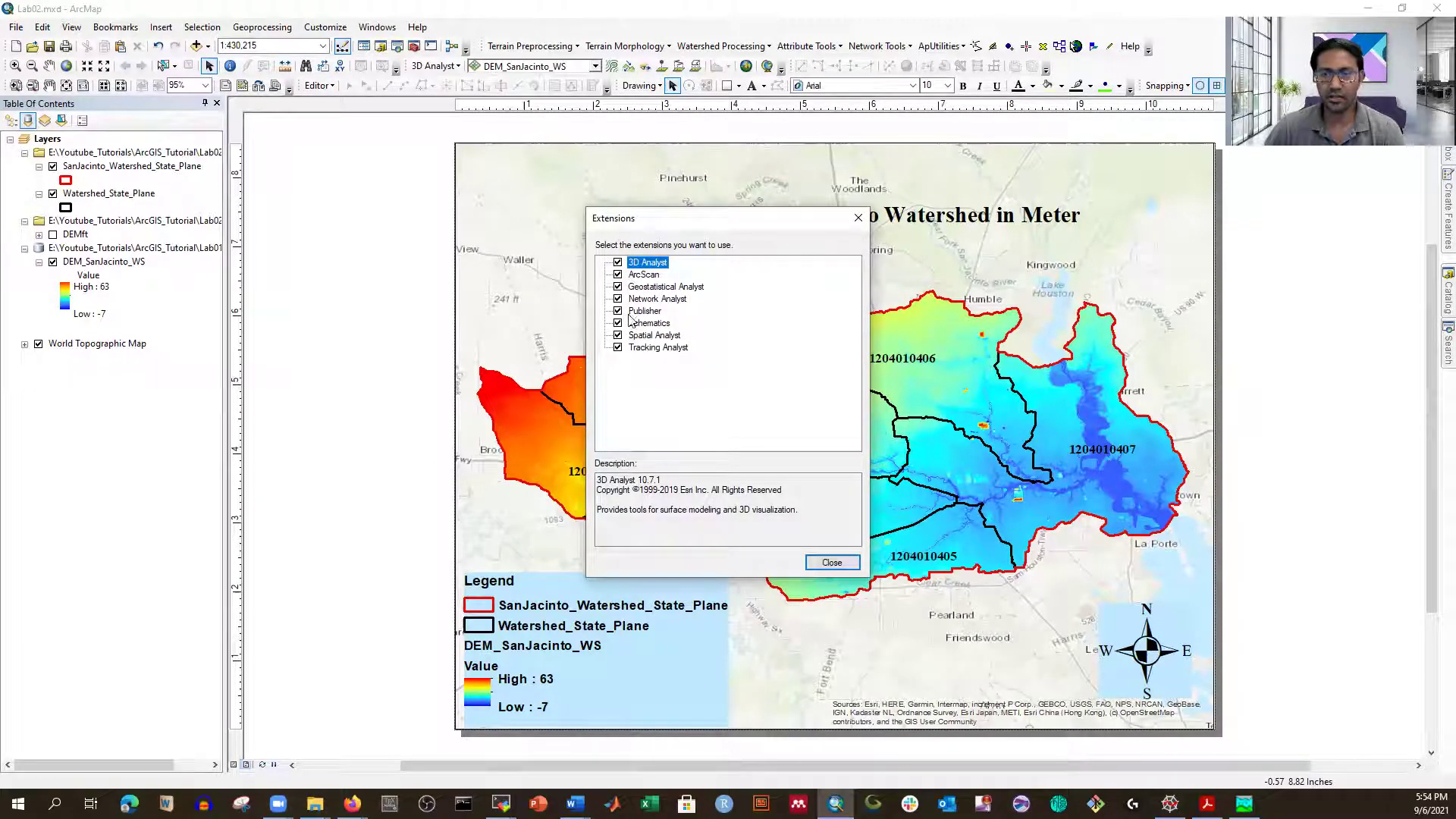
left_click(834, 562)
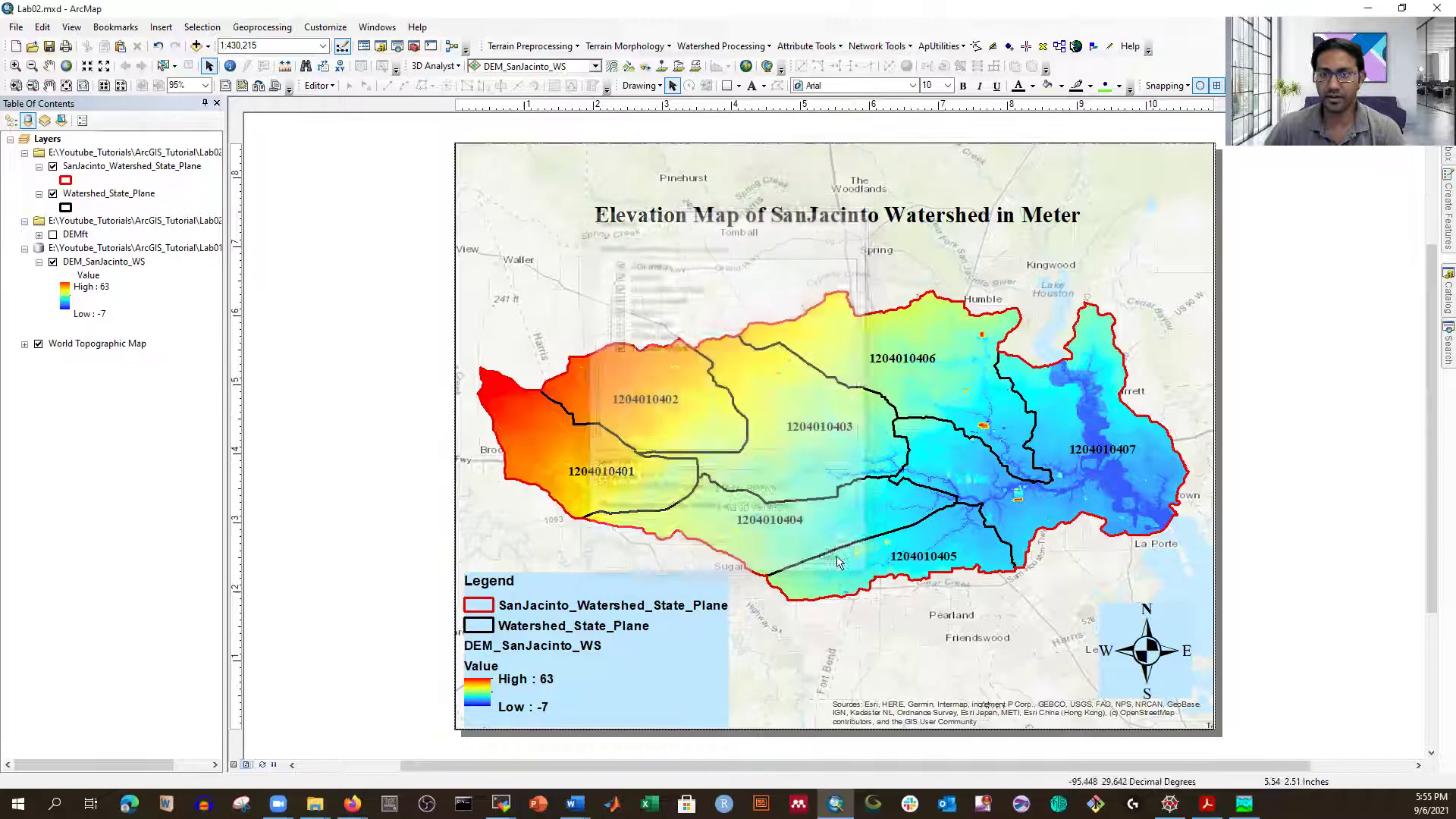
Open the Raster Calculator from the Map Algebra toolset and build the expression "DEM_SanJacinto_WS" * 3.28.
mouse_move(1444, 160)
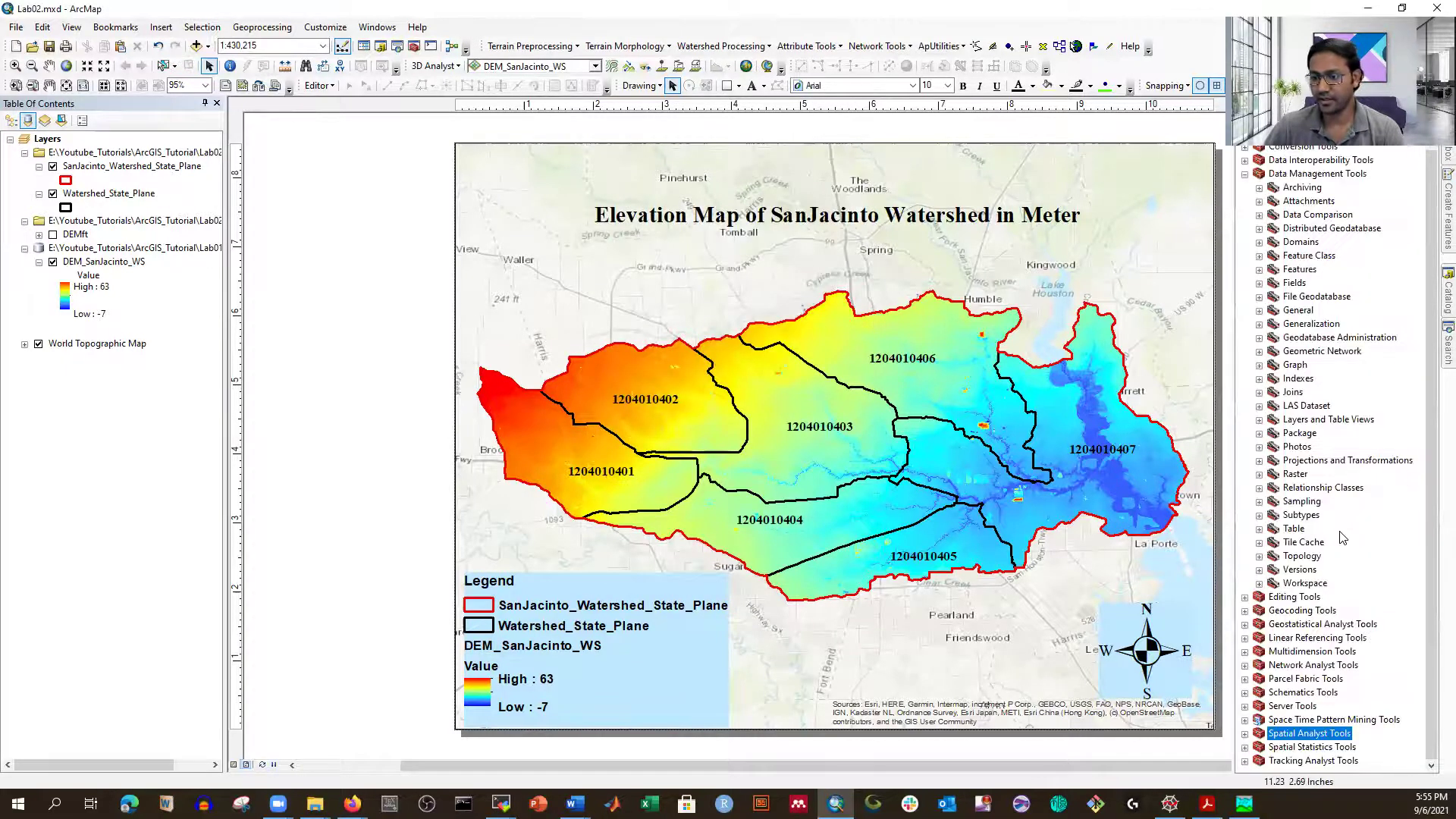
left_click(1246, 734)
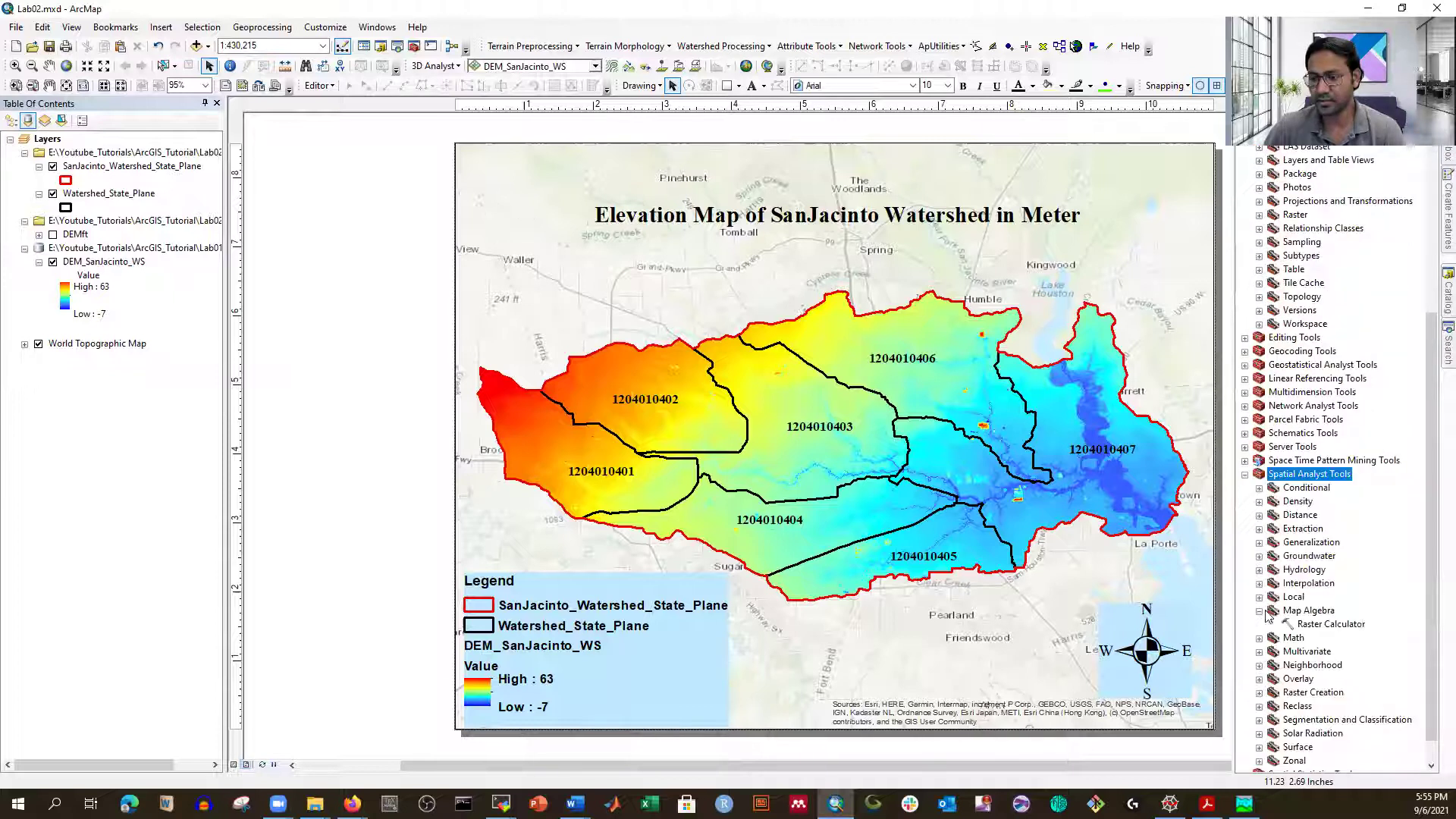
scroll(1298, 591, "down", 1)
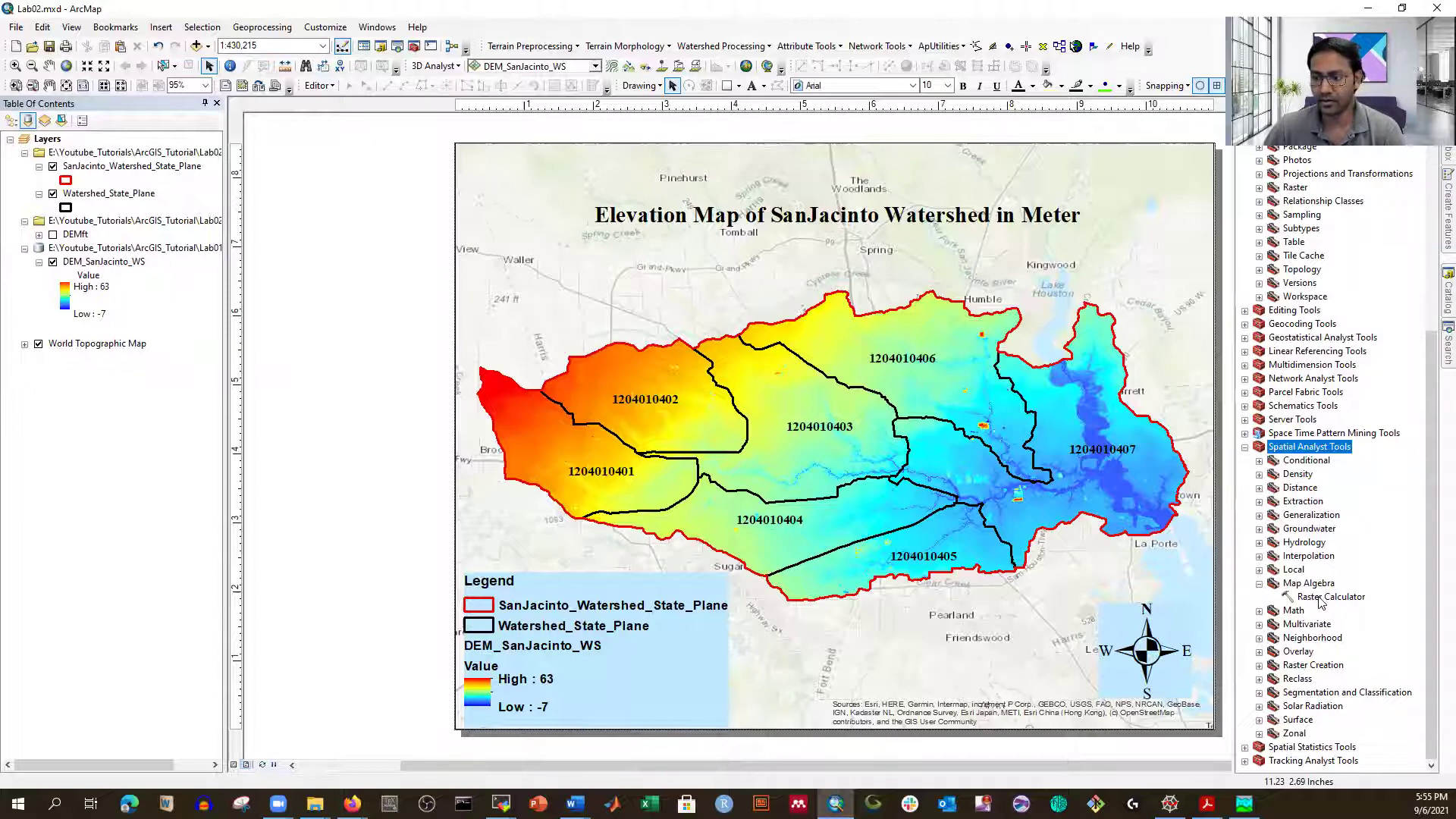
double_click(1328, 598)
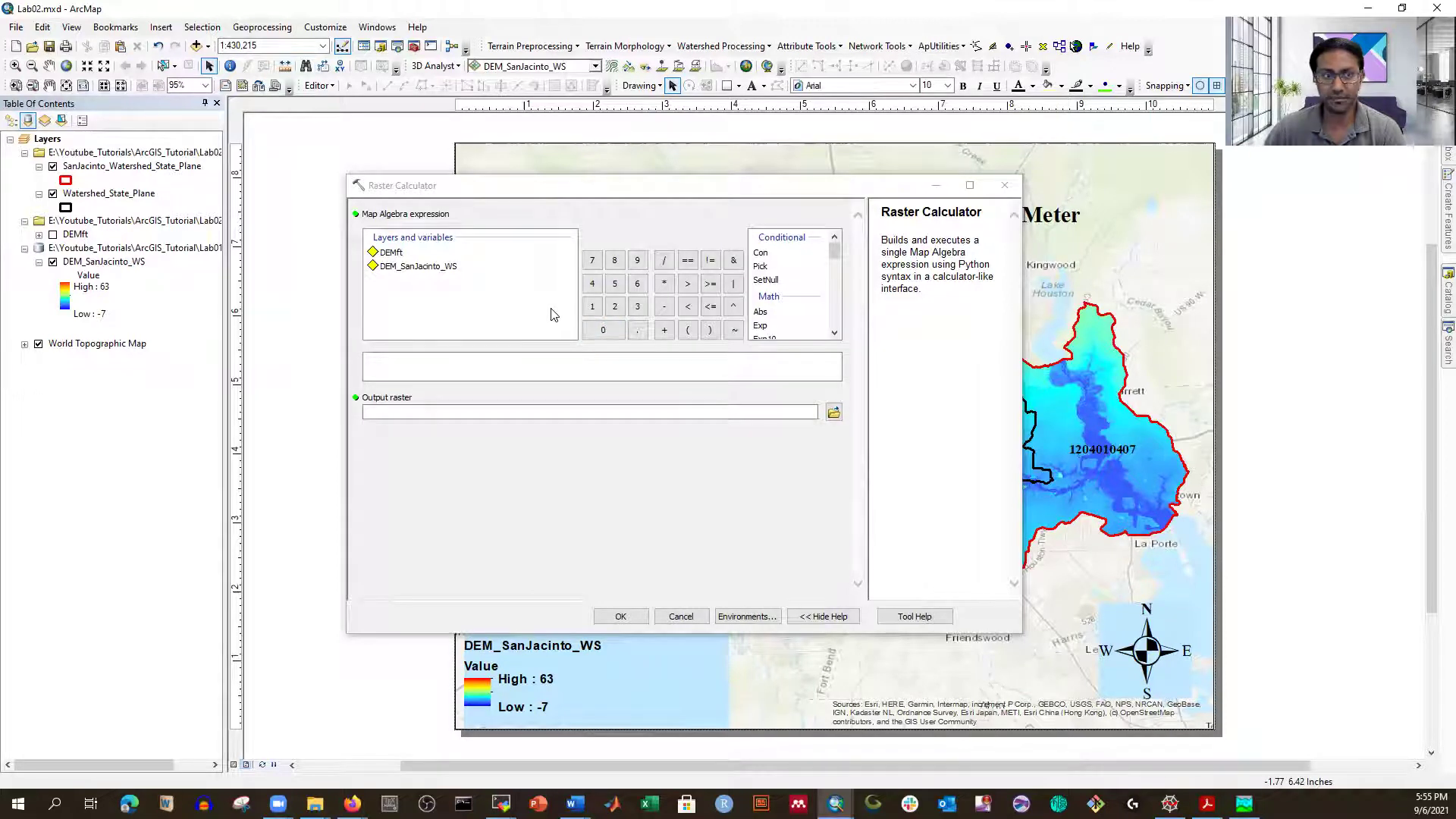
double_click(413, 267)
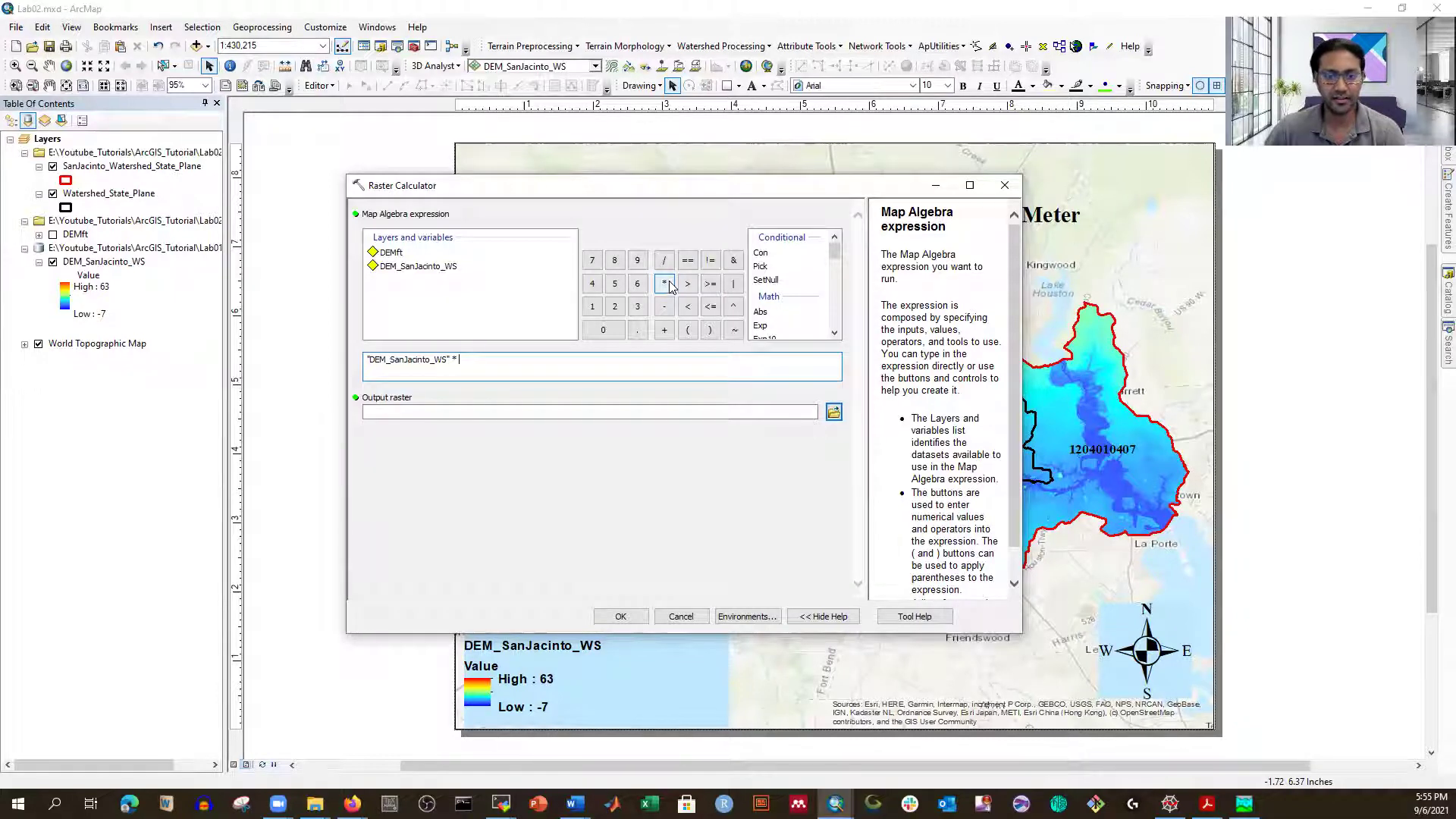
left_click(637, 307)
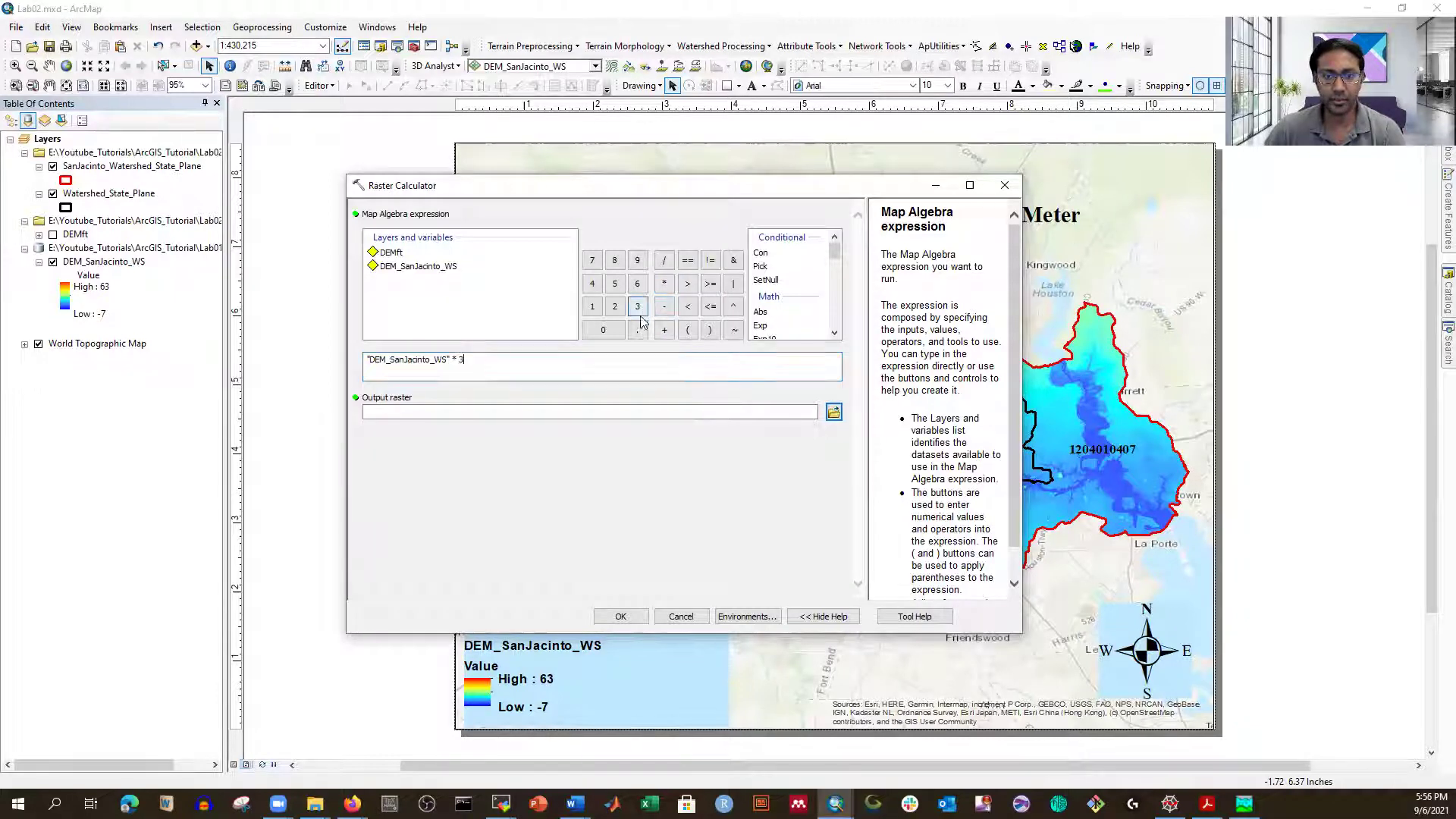
left_click(638, 331)
left_click(615, 307)
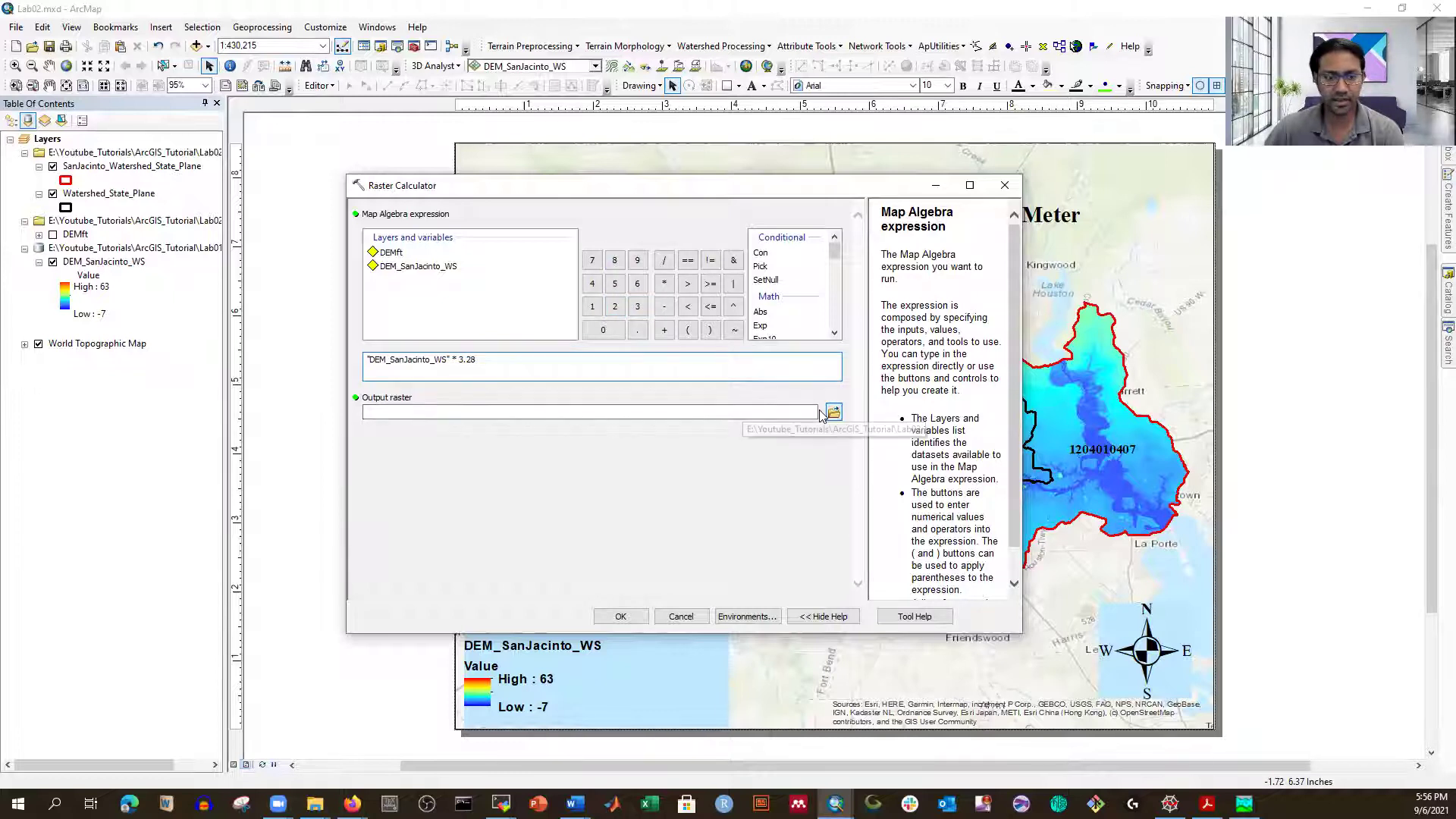
Name the output raster DEM_Feet in the Lab02 folder and run the calculation.
left_click(834, 412)
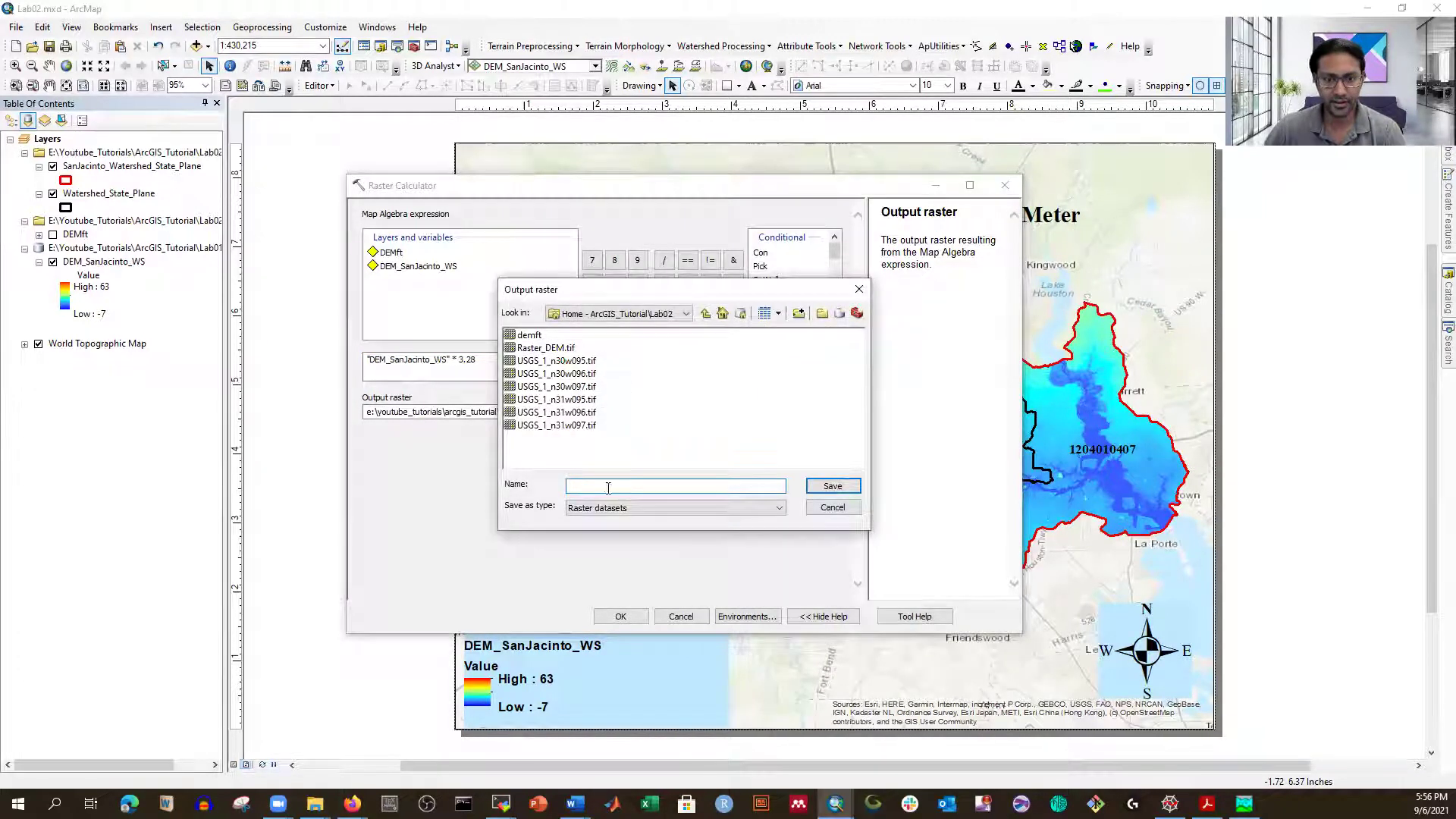
type("DEM_Feet")
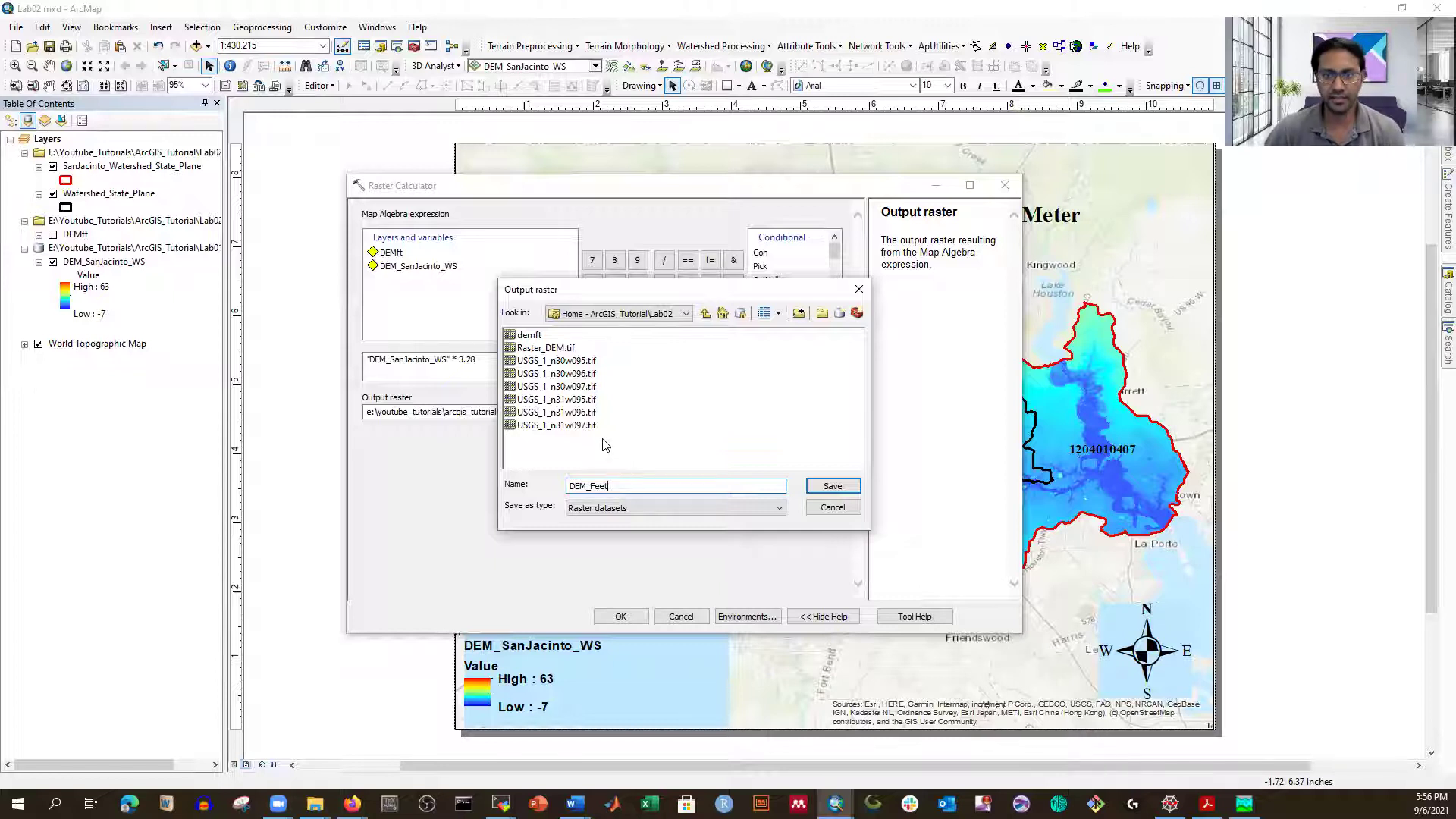
left_click(826, 494)
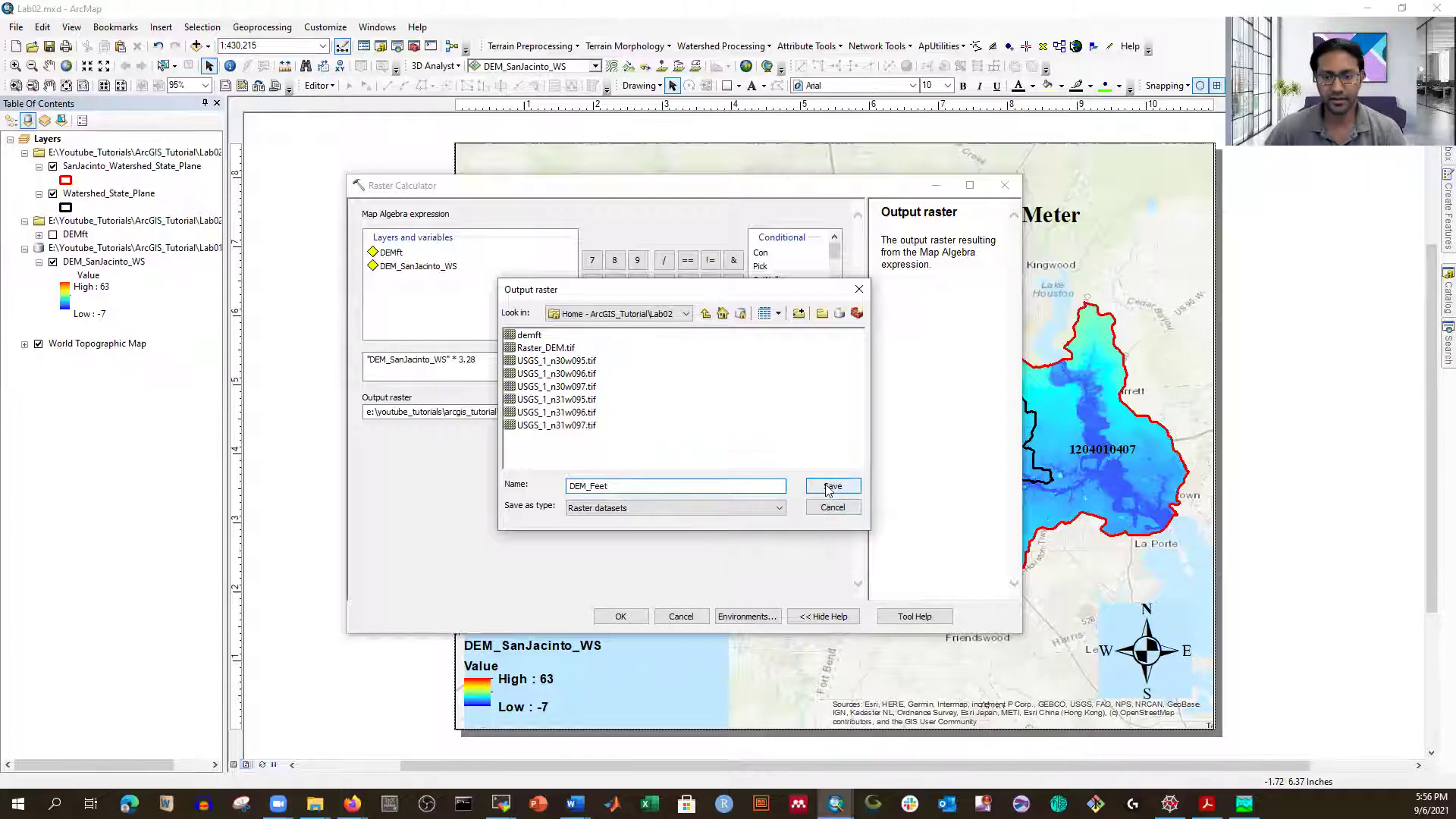
left_click(621, 616)
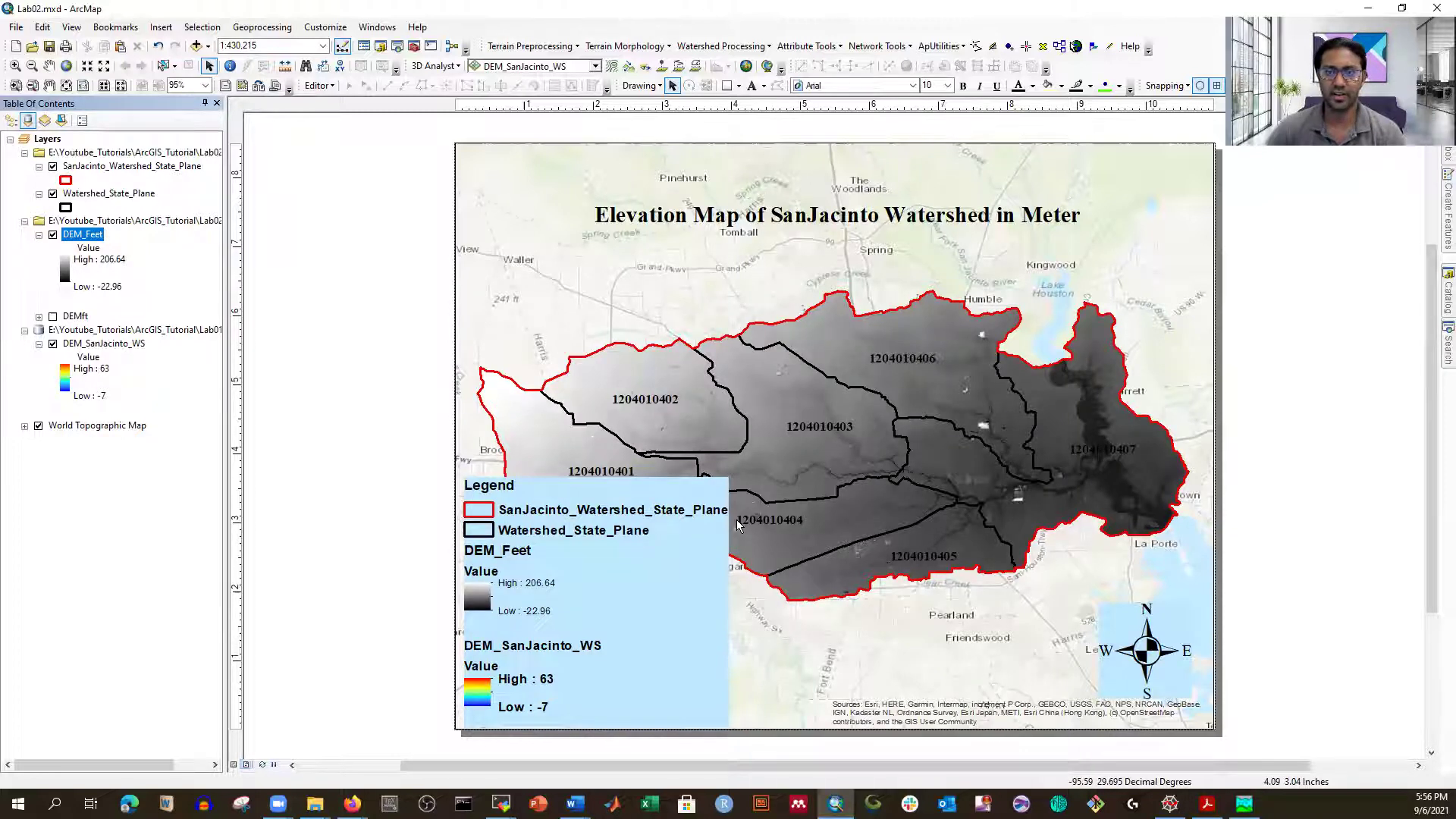
Examine the raster source properties of the DEM_SanJacinto_WS layer.
left_click(97, 344, "ctrl")
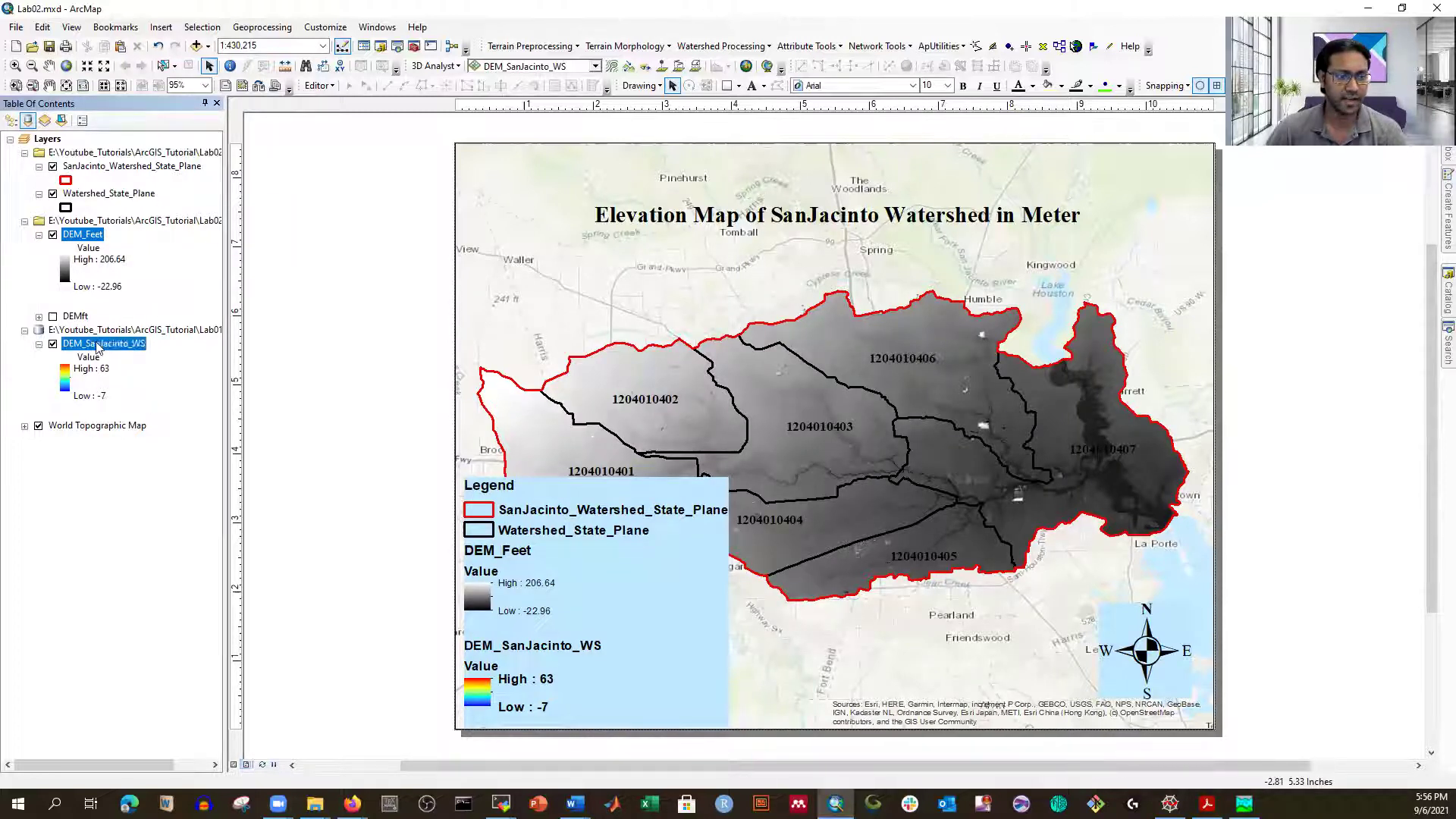
right_click(97, 345)
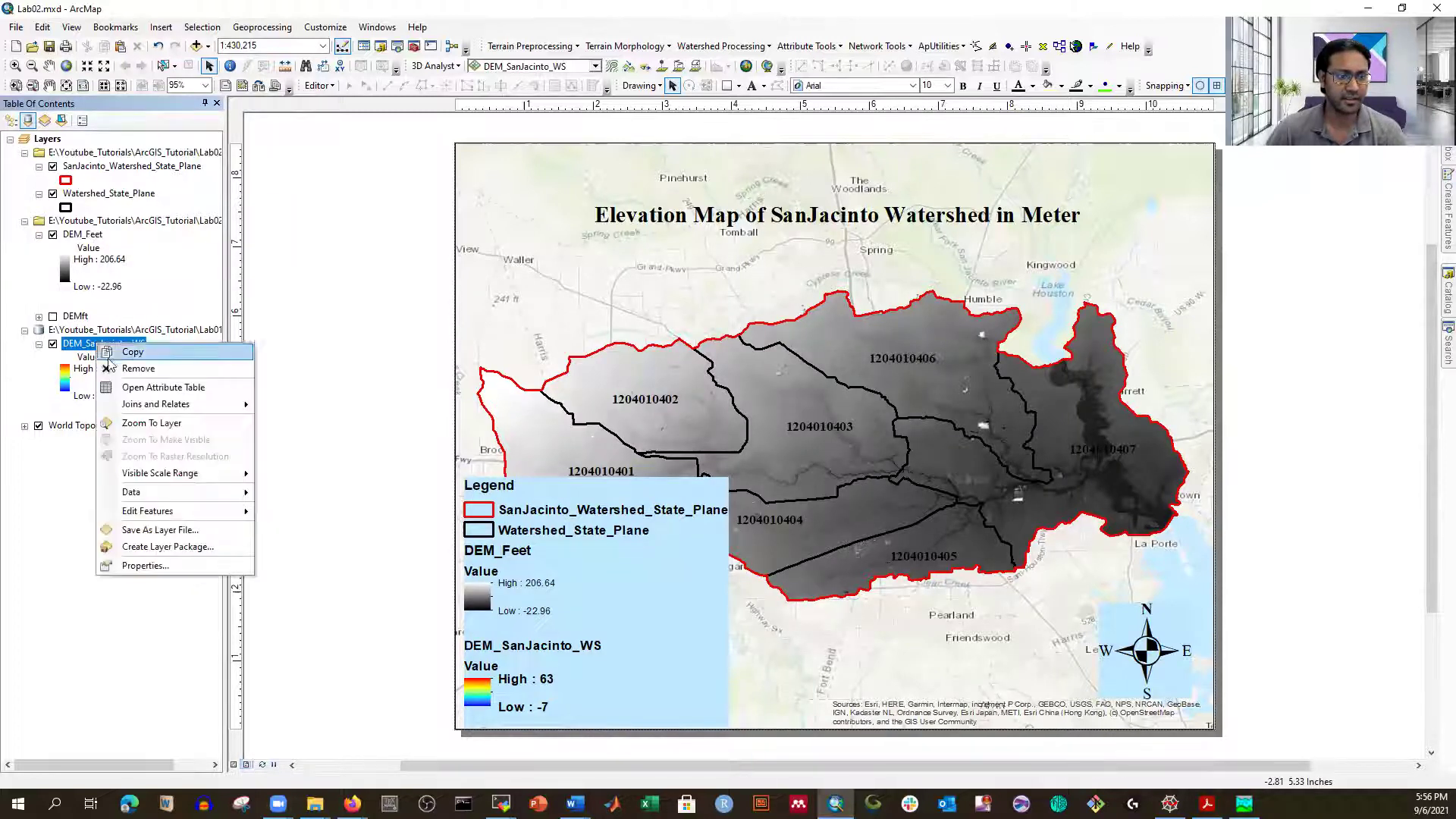
left_click(144, 565)
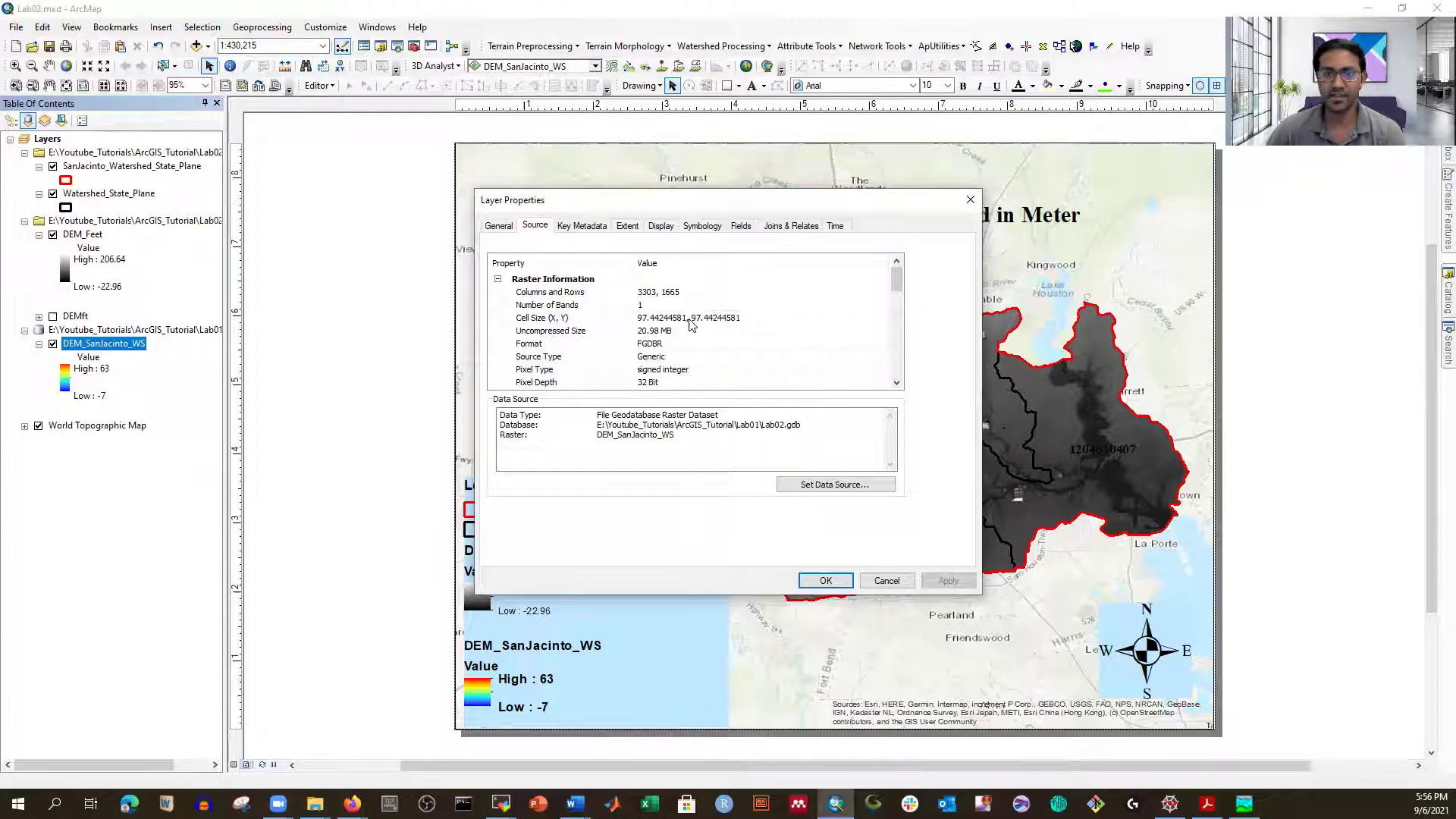
left_click(969, 199)
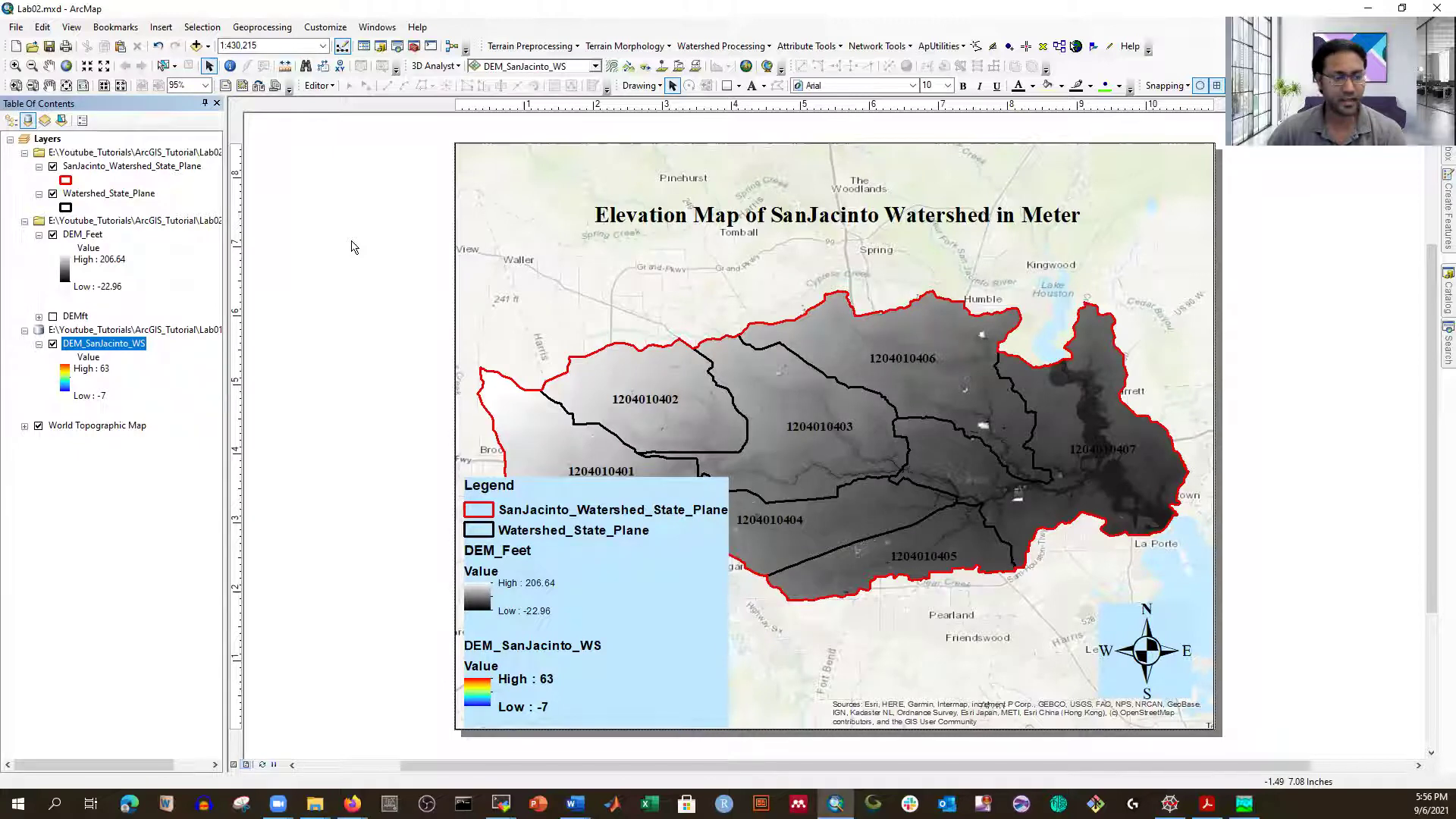
right_click(84, 235)
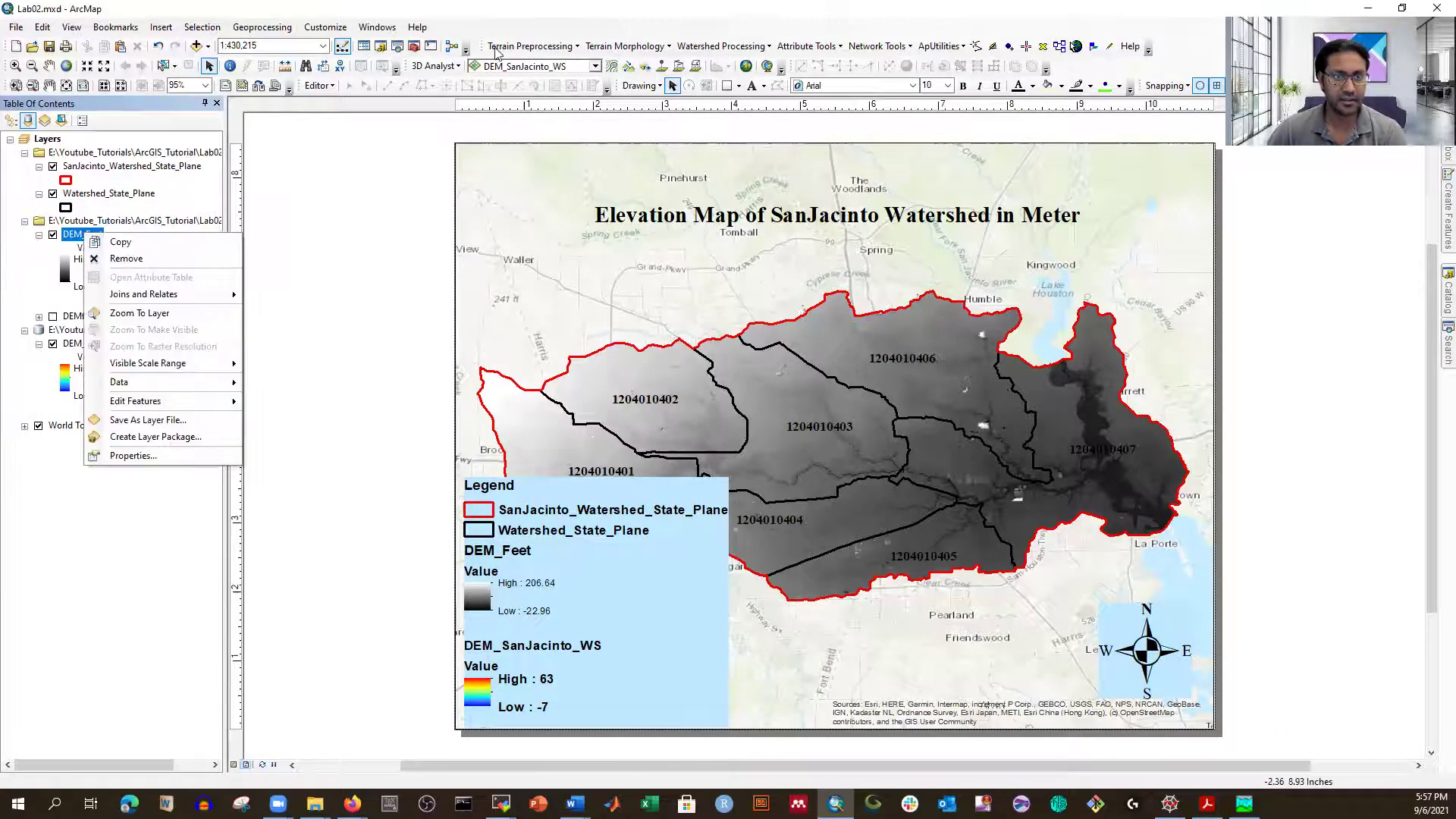
left_click(525, 30)
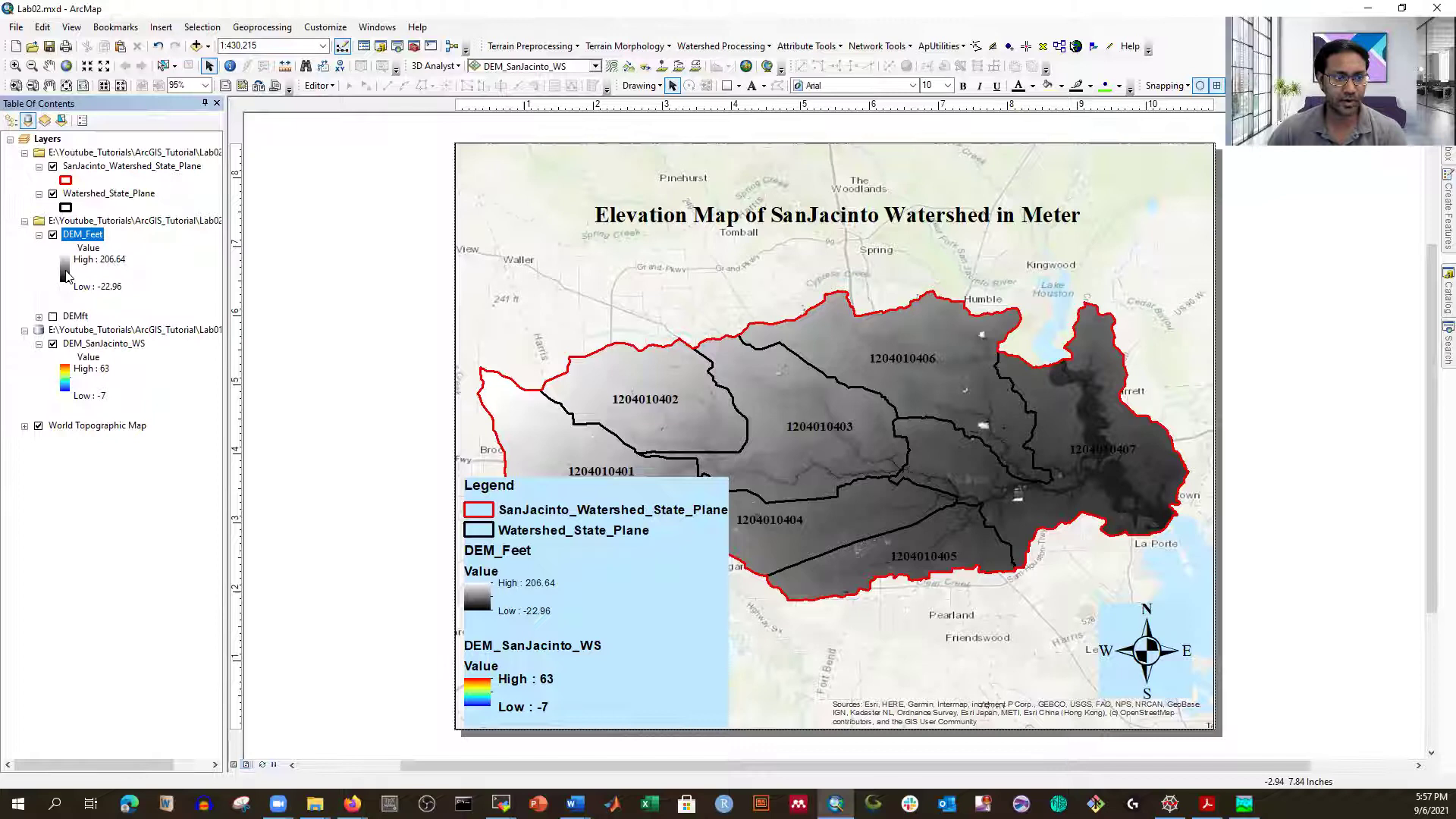
left_click(66, 273)
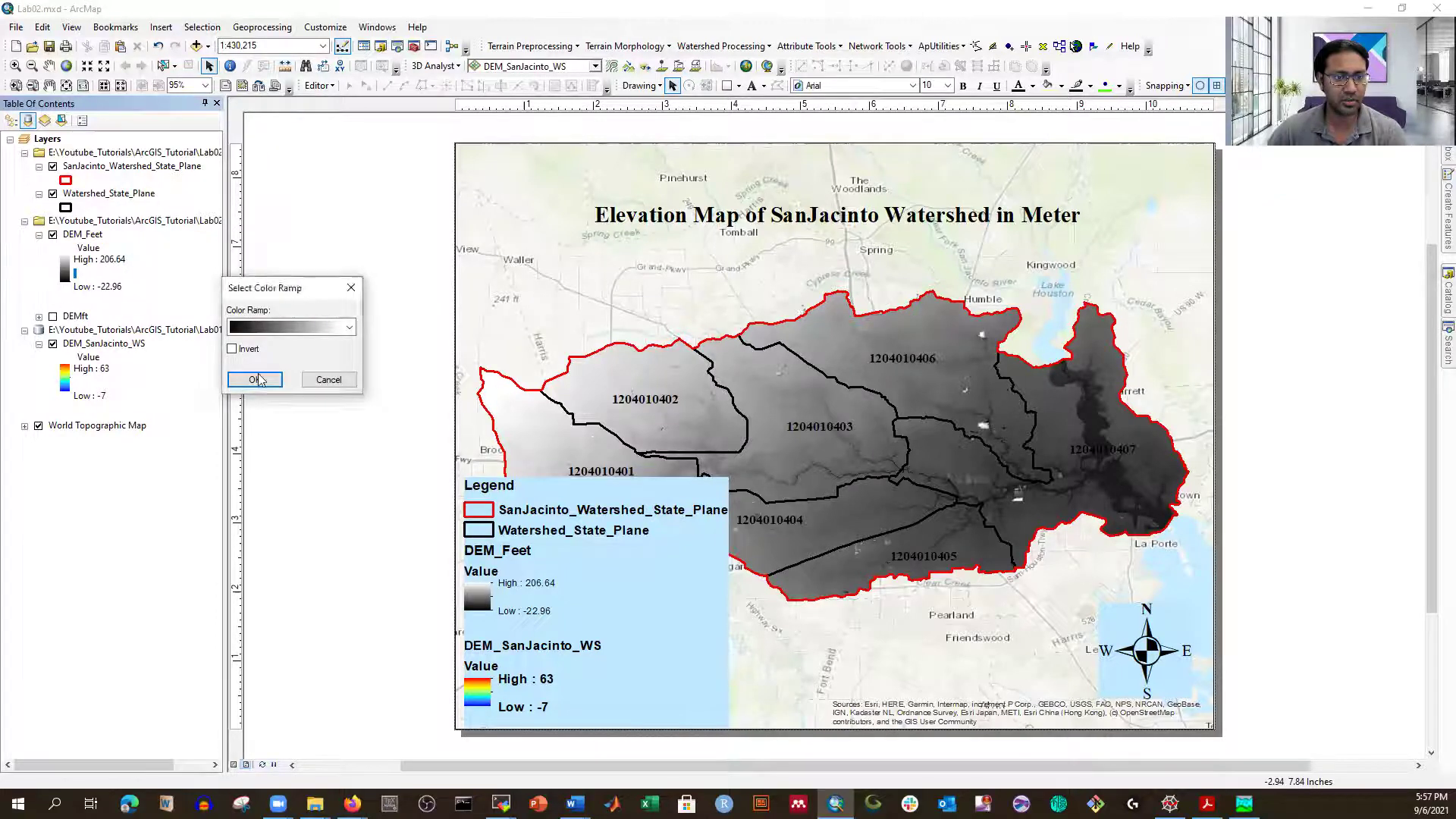
left_click(255, 379)
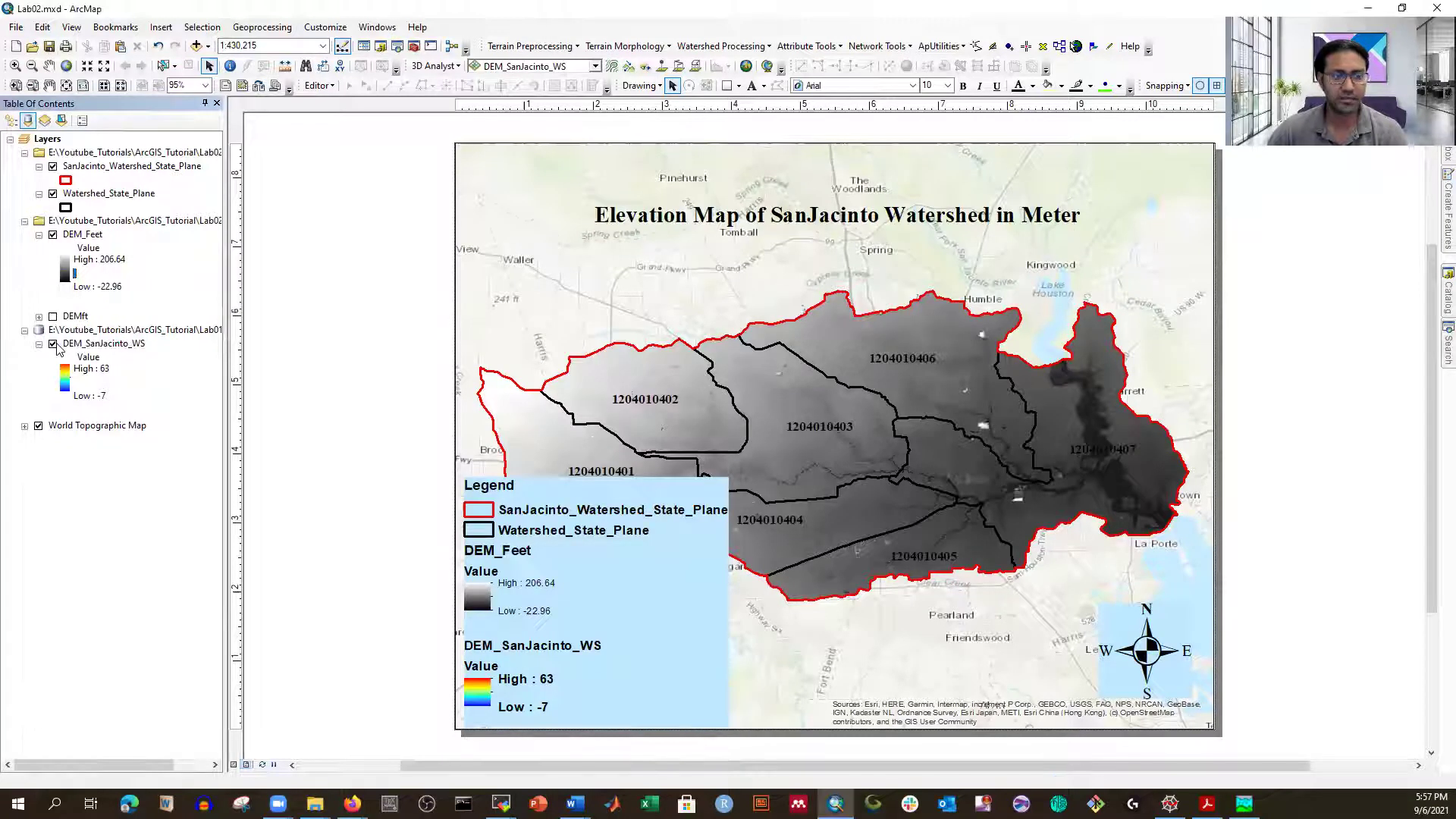
Hide the DEM_SanJacinto_WS layer and apply the yellow-to-red color ramp to the DEM_Feet layer.
left_click(53, 345)
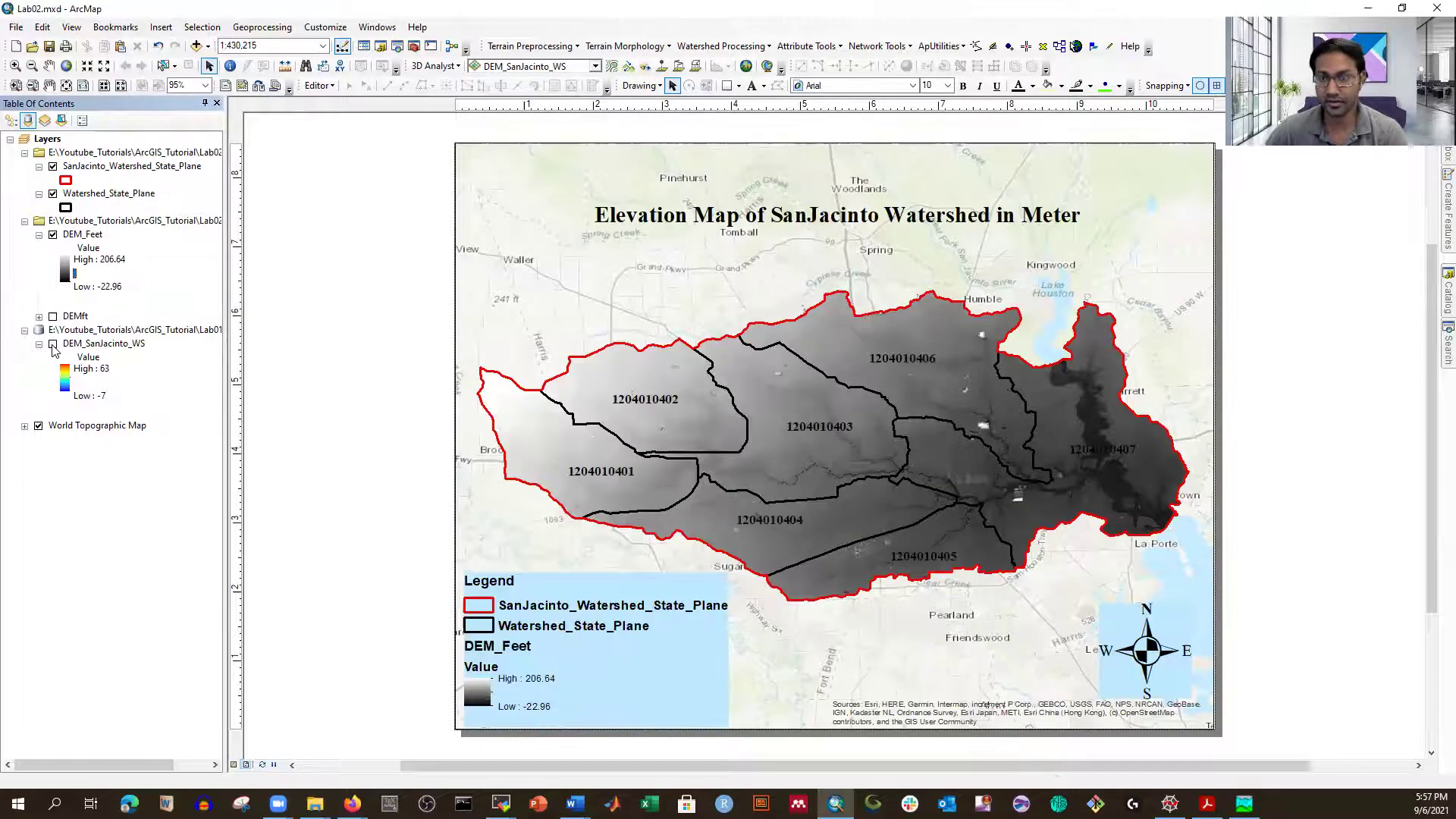
left_click(66, 270)
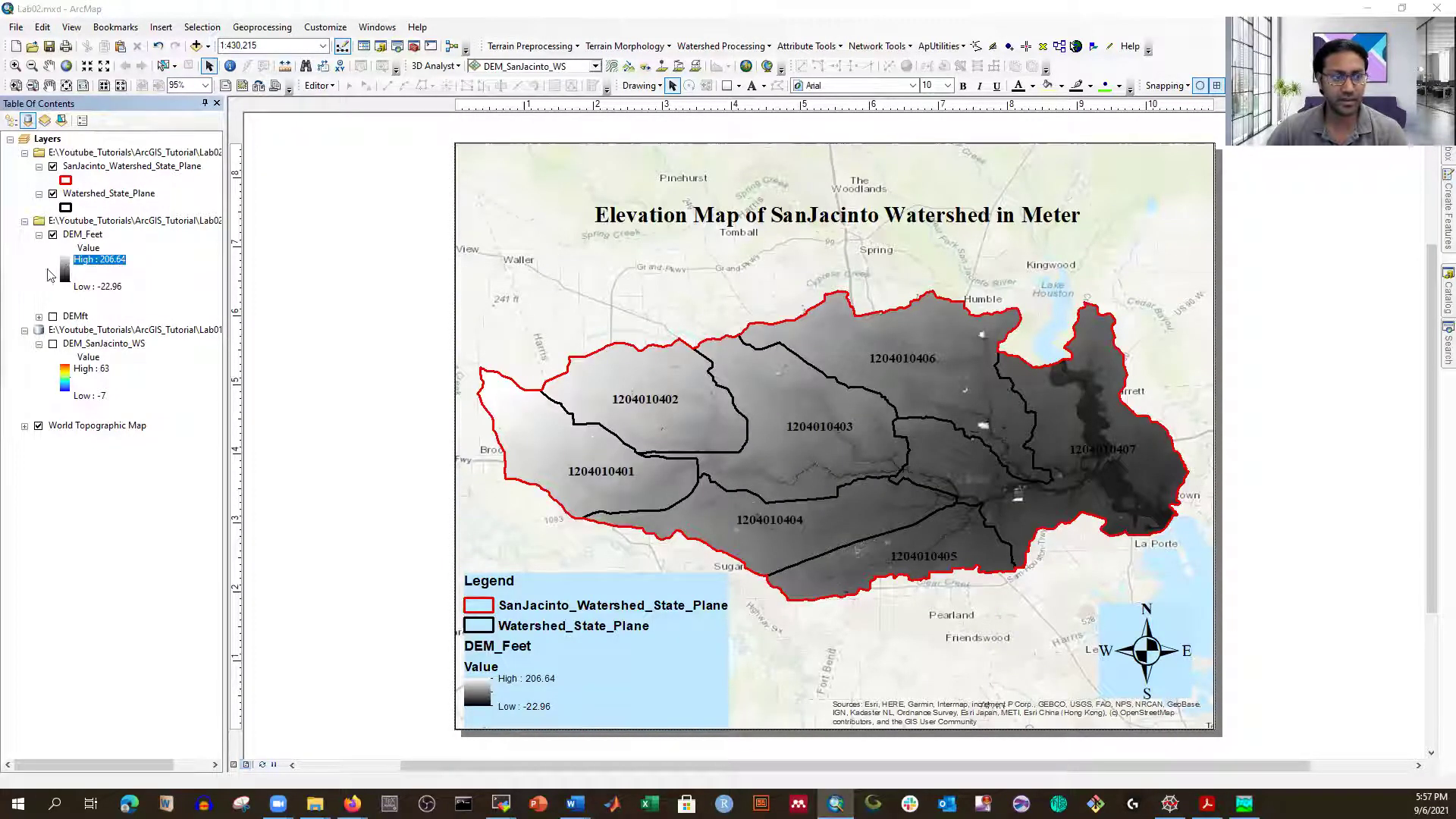
left_click(65, 270)
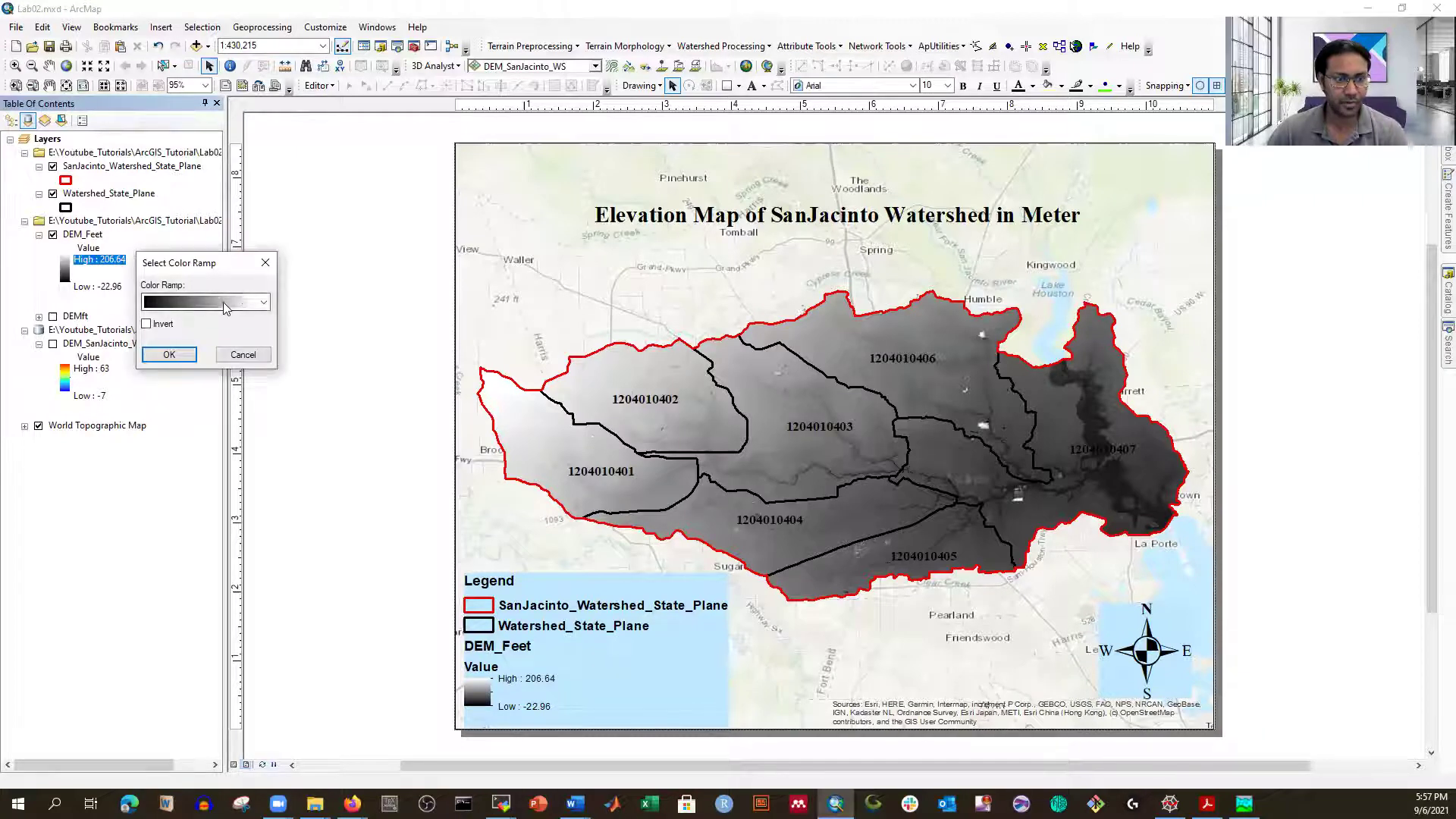
left_click(264, 305)
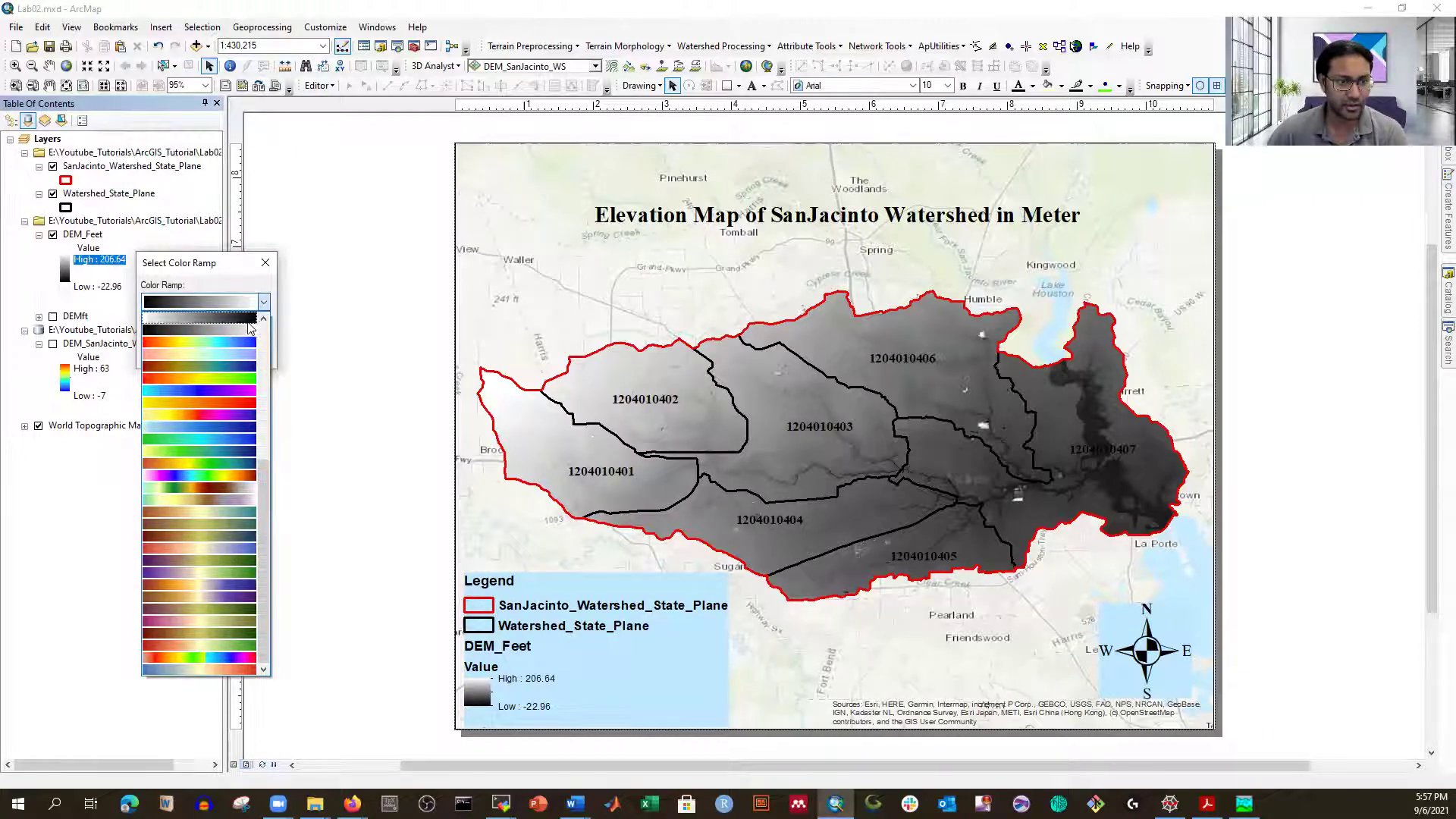
left_click(235, 405)
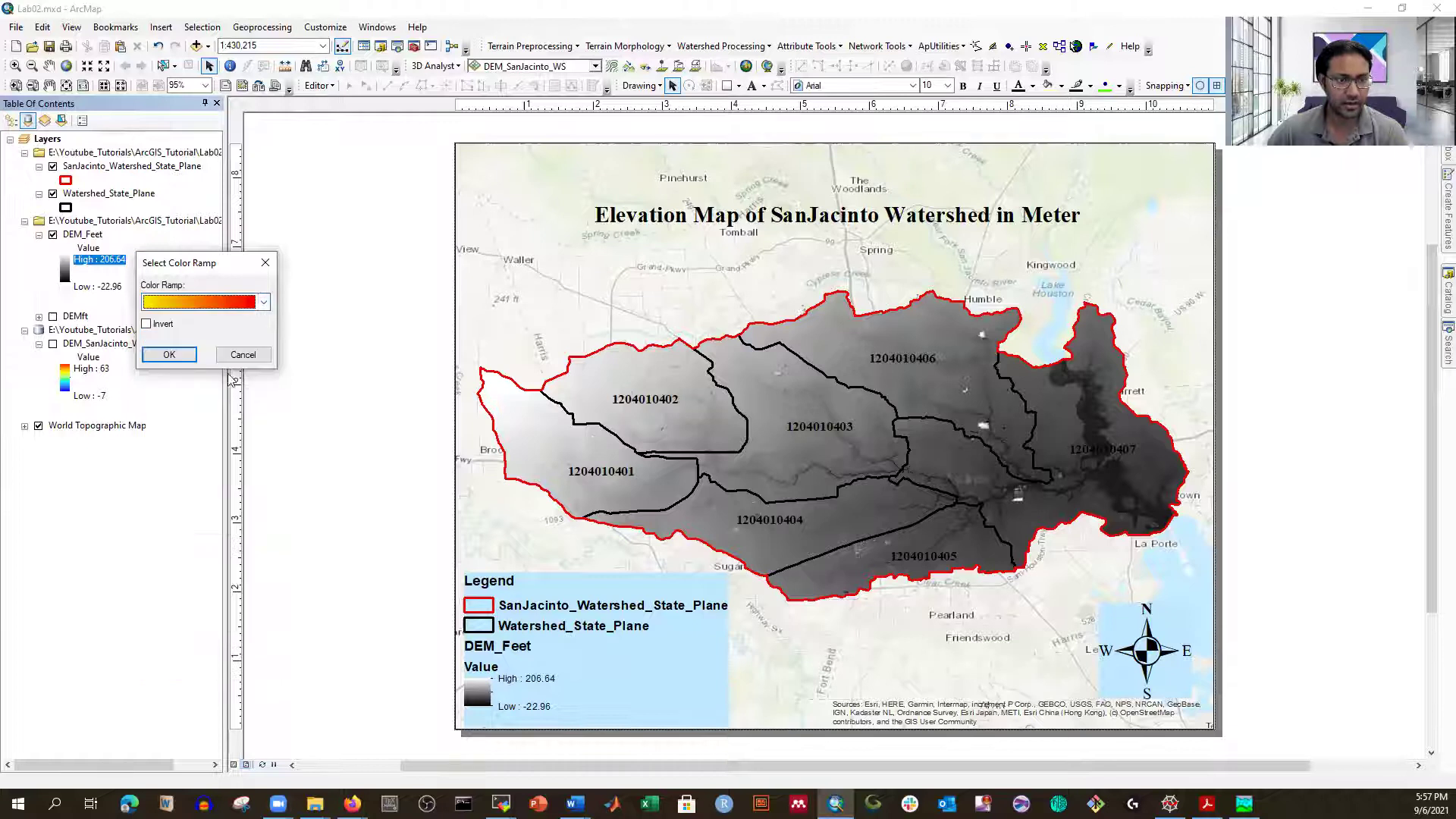
left_click(169, 355)
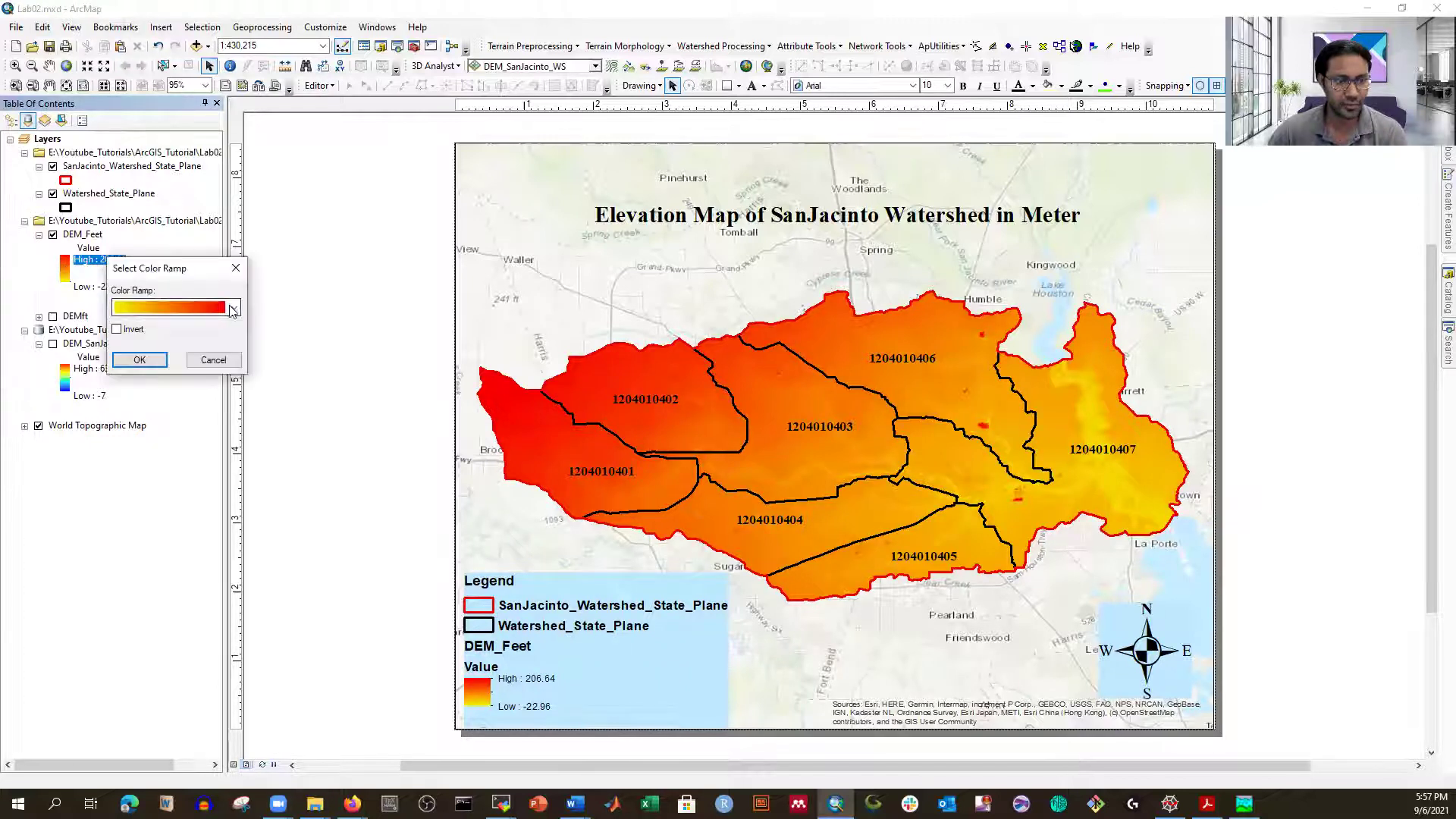
Apply the red-yellow-blue color ramp to DEM_Feet and invert it so high elevations are red and low ones blue.
left_click(219, 310)
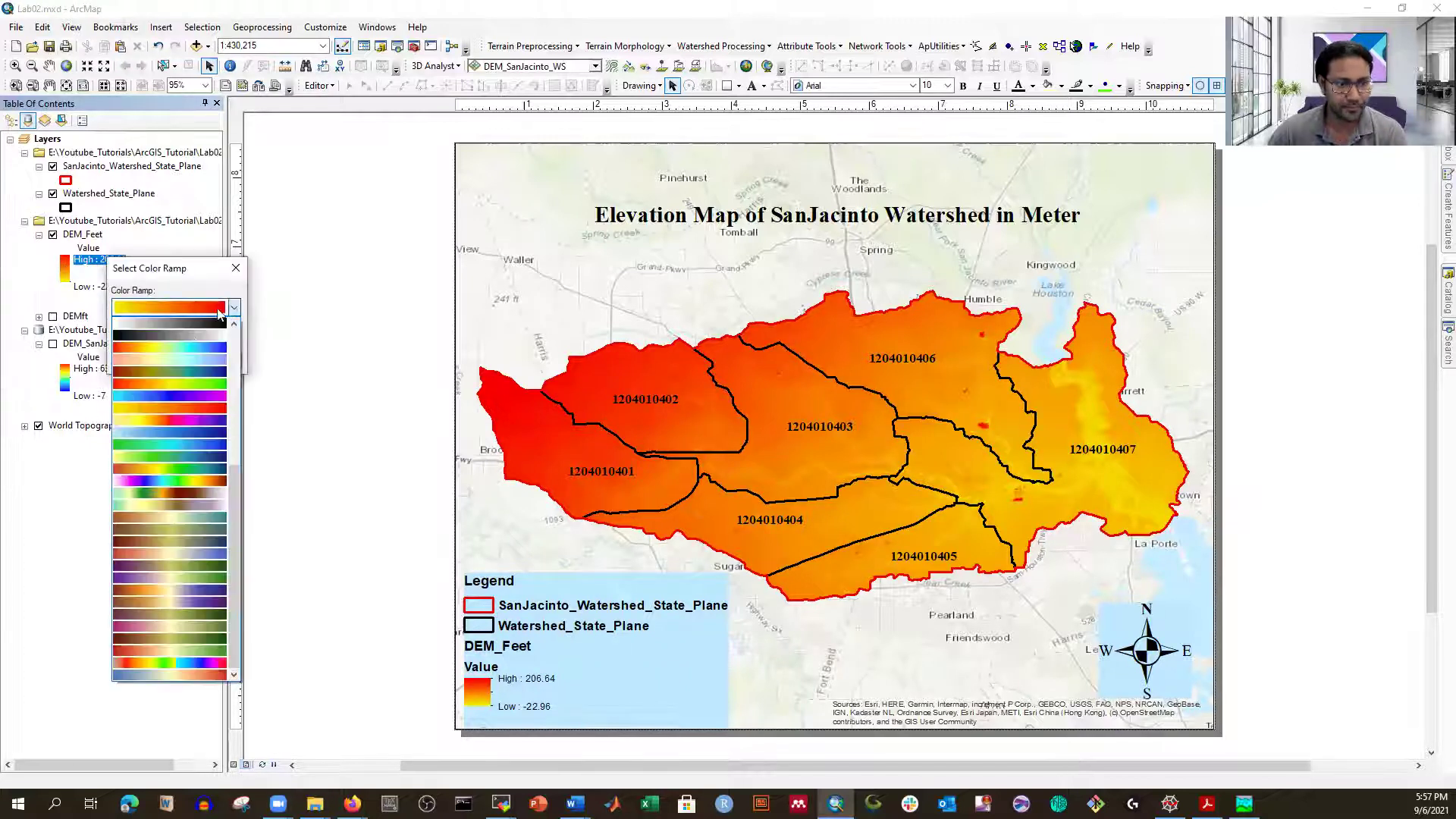
left_click(193, 349)
left_click(141, 360)
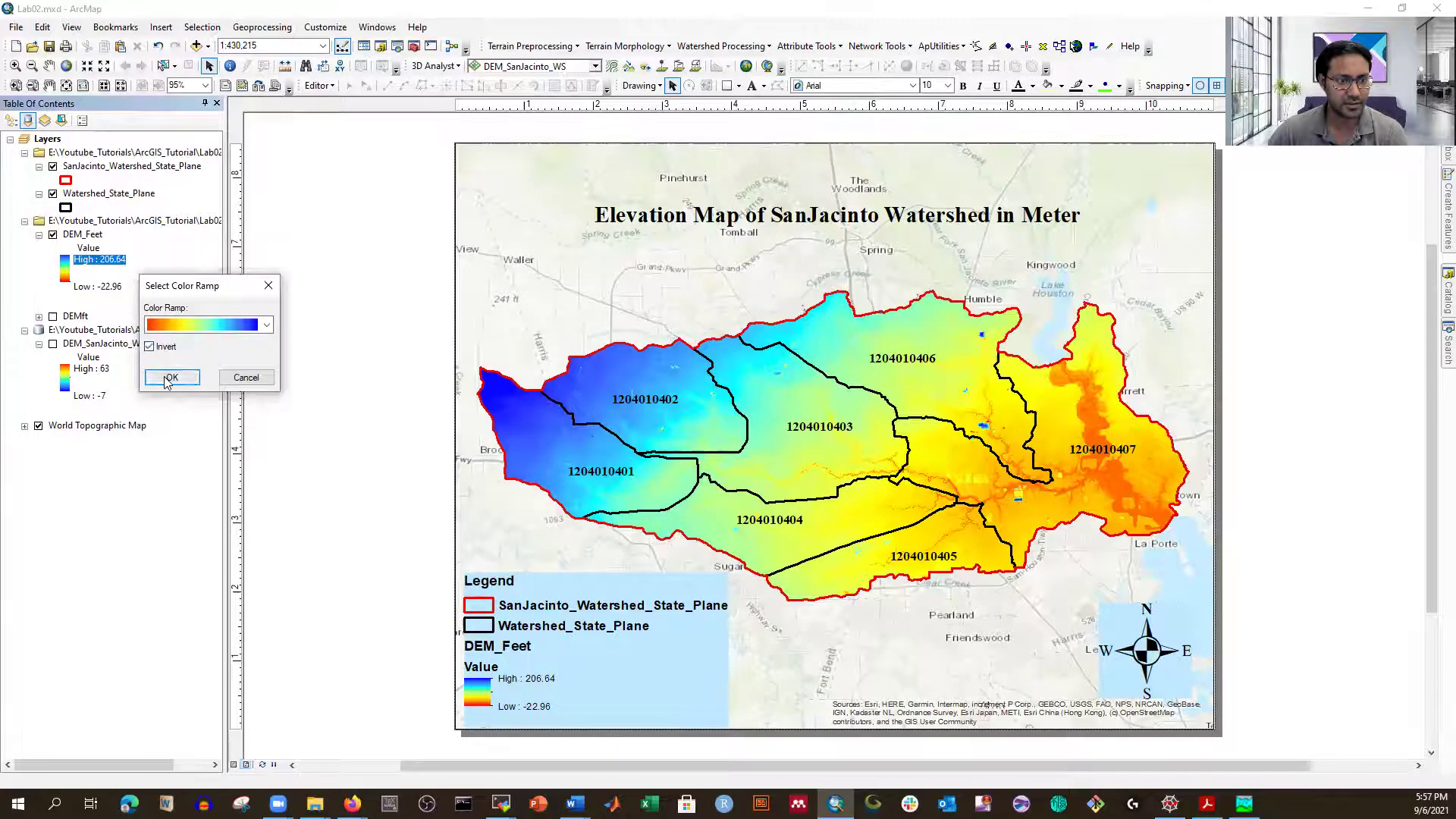
left_click(168, 377)
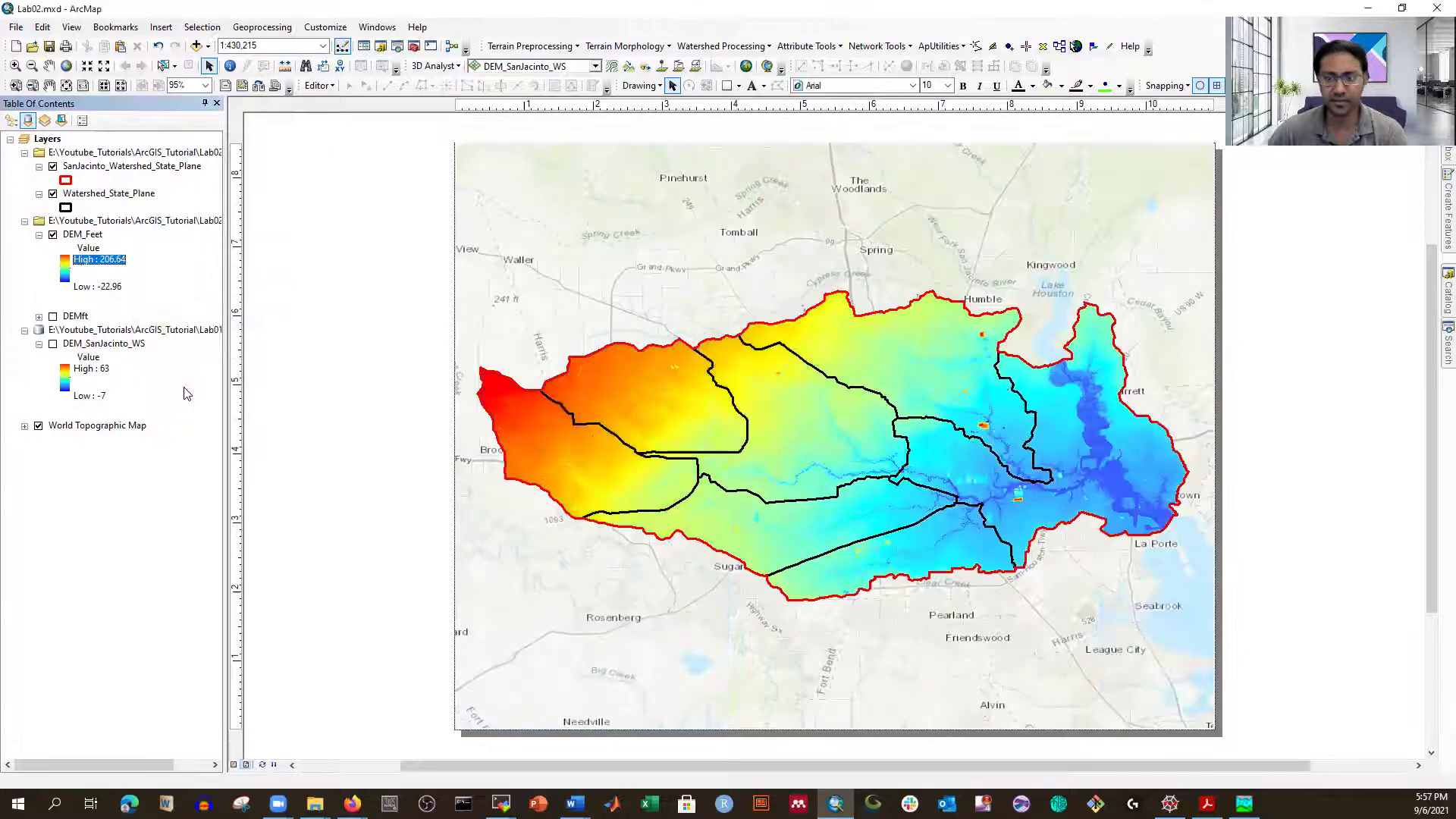
Change the DEM_Feet color ramp to the cyan-blue-magenta one.
left_click(73, 269)
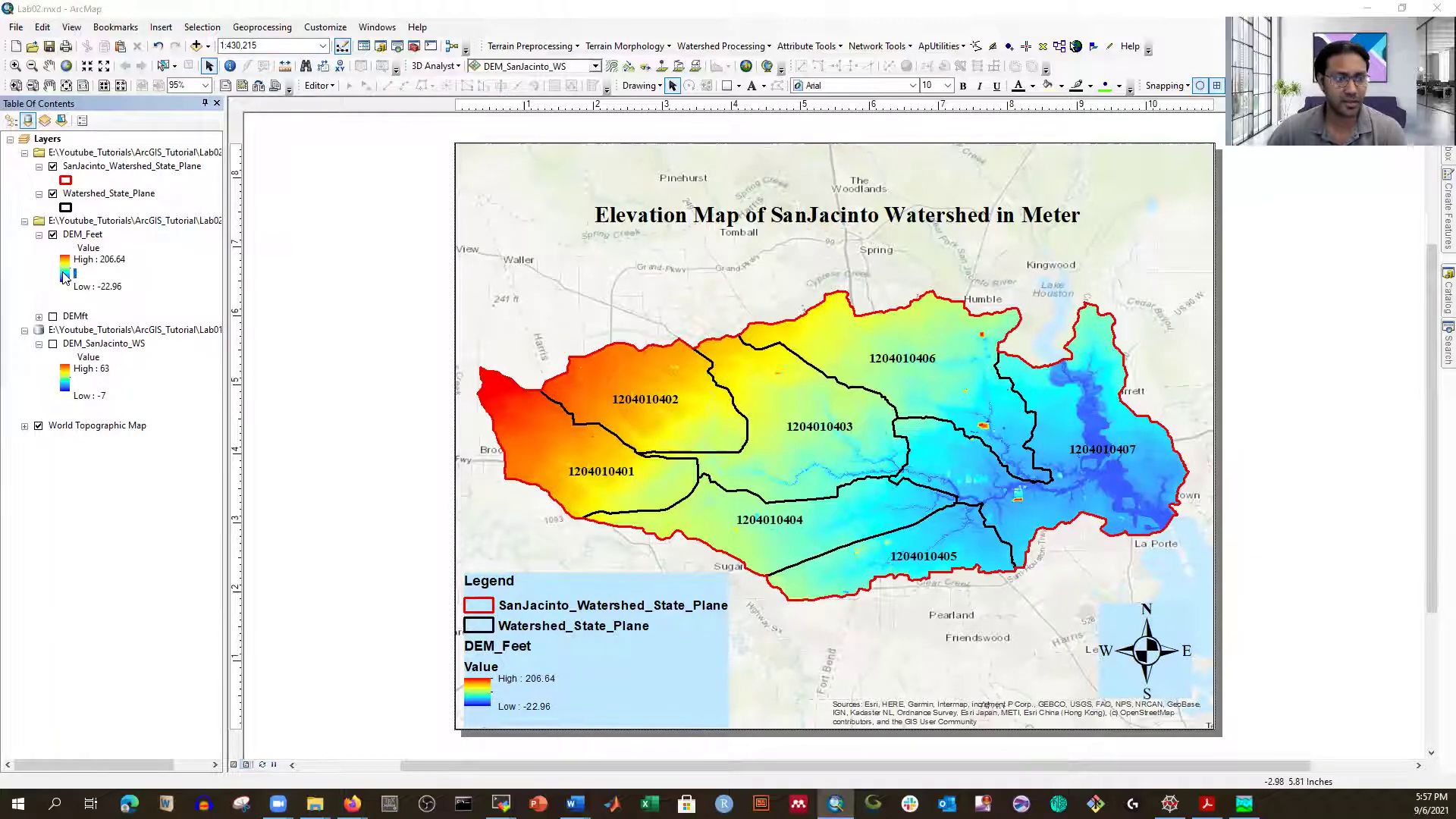
left_click(288, 306)
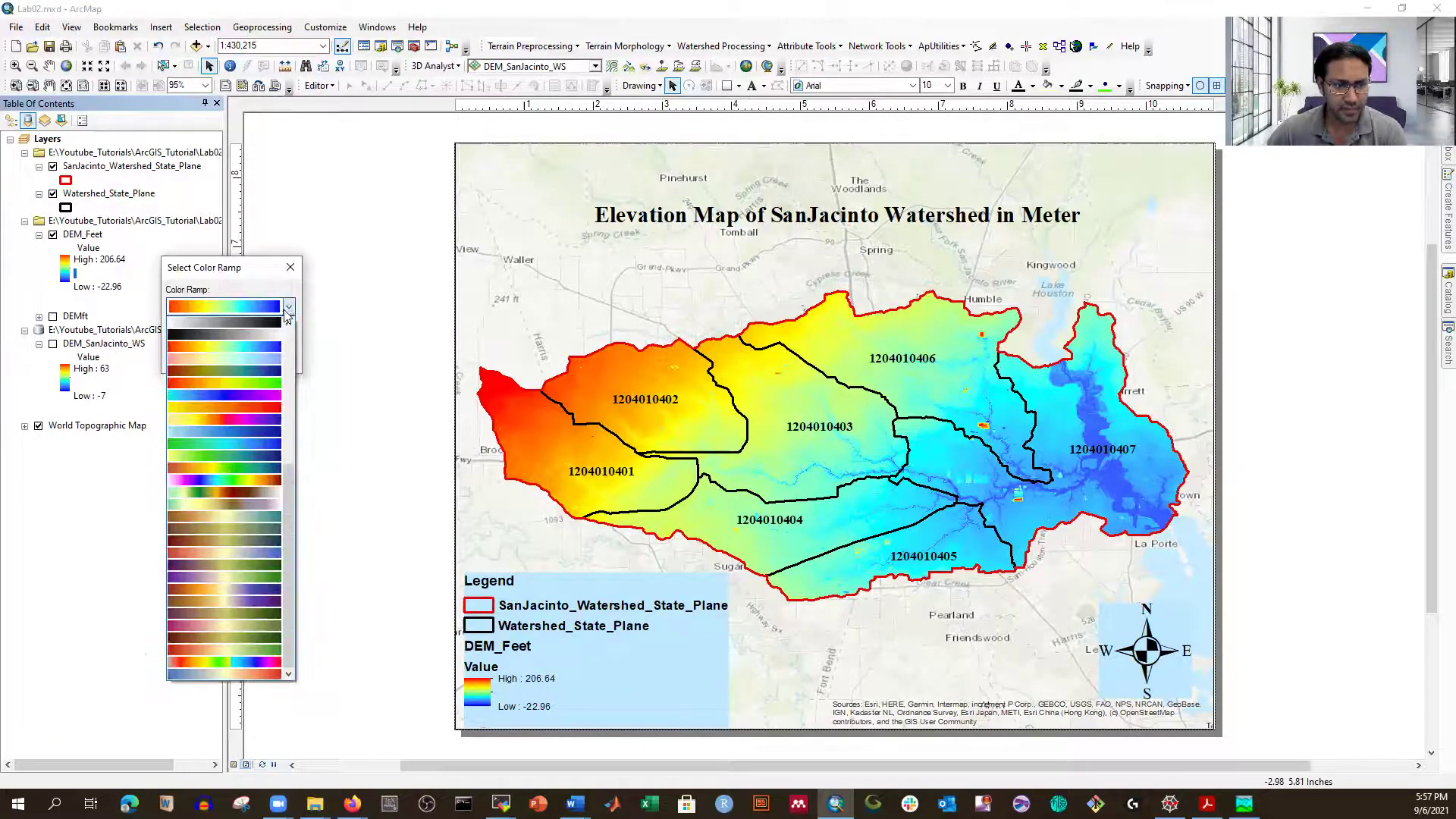
left_click(253, 395)
left_click(192, 358)
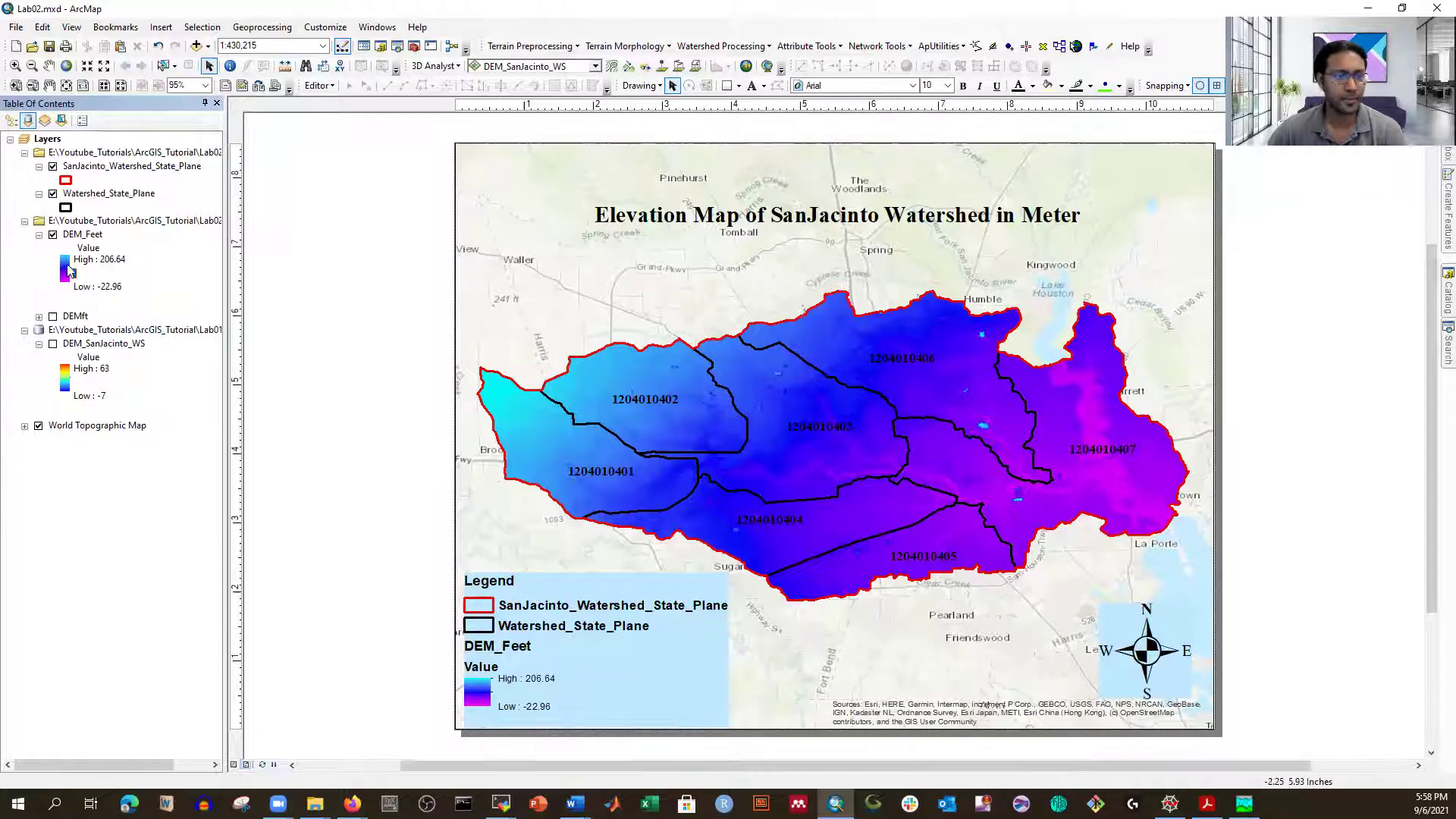
Invert the DEM_Feet color ramp so high elevations are magenta and low ones cyan.
left_click(79, 260)
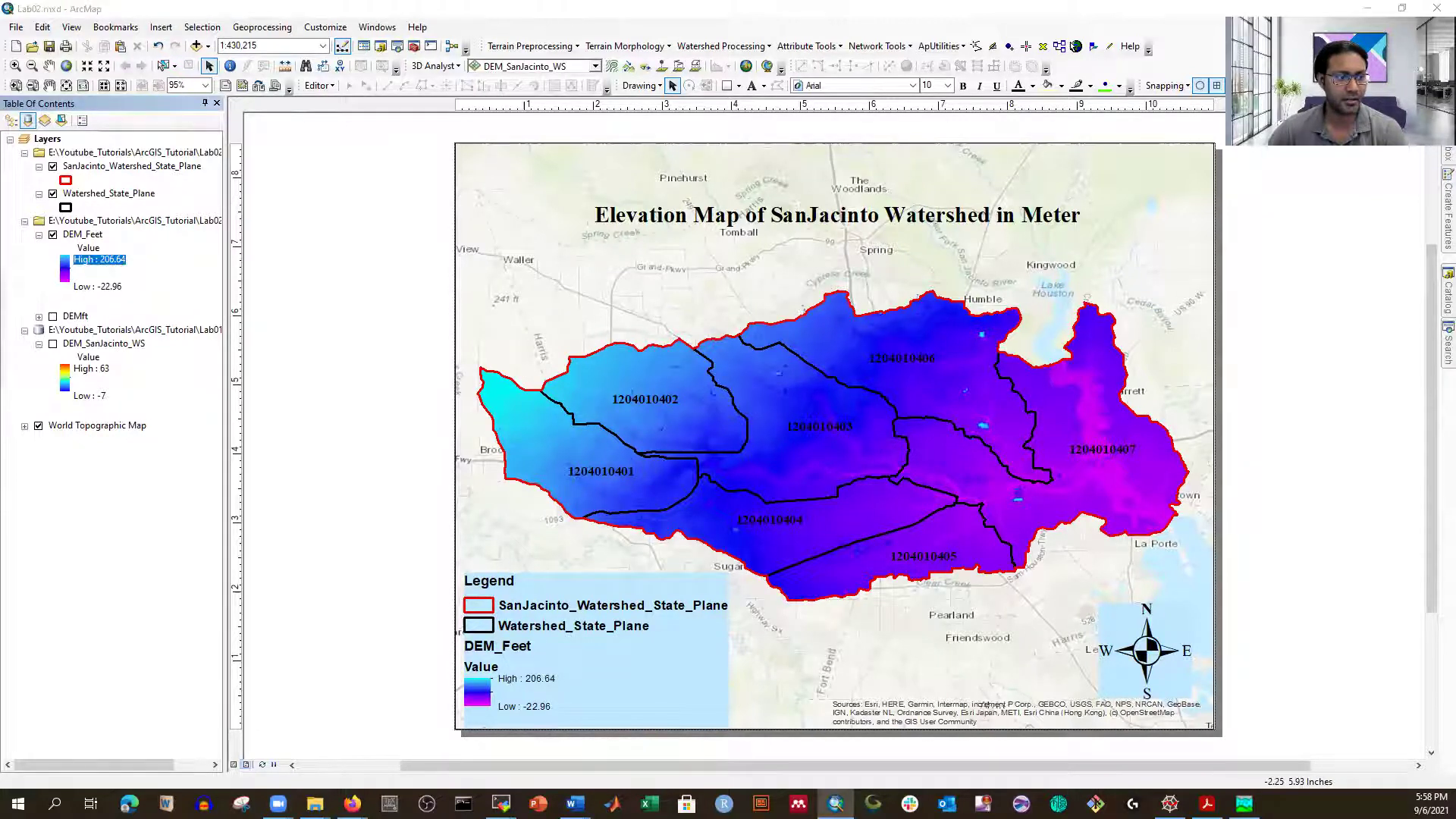
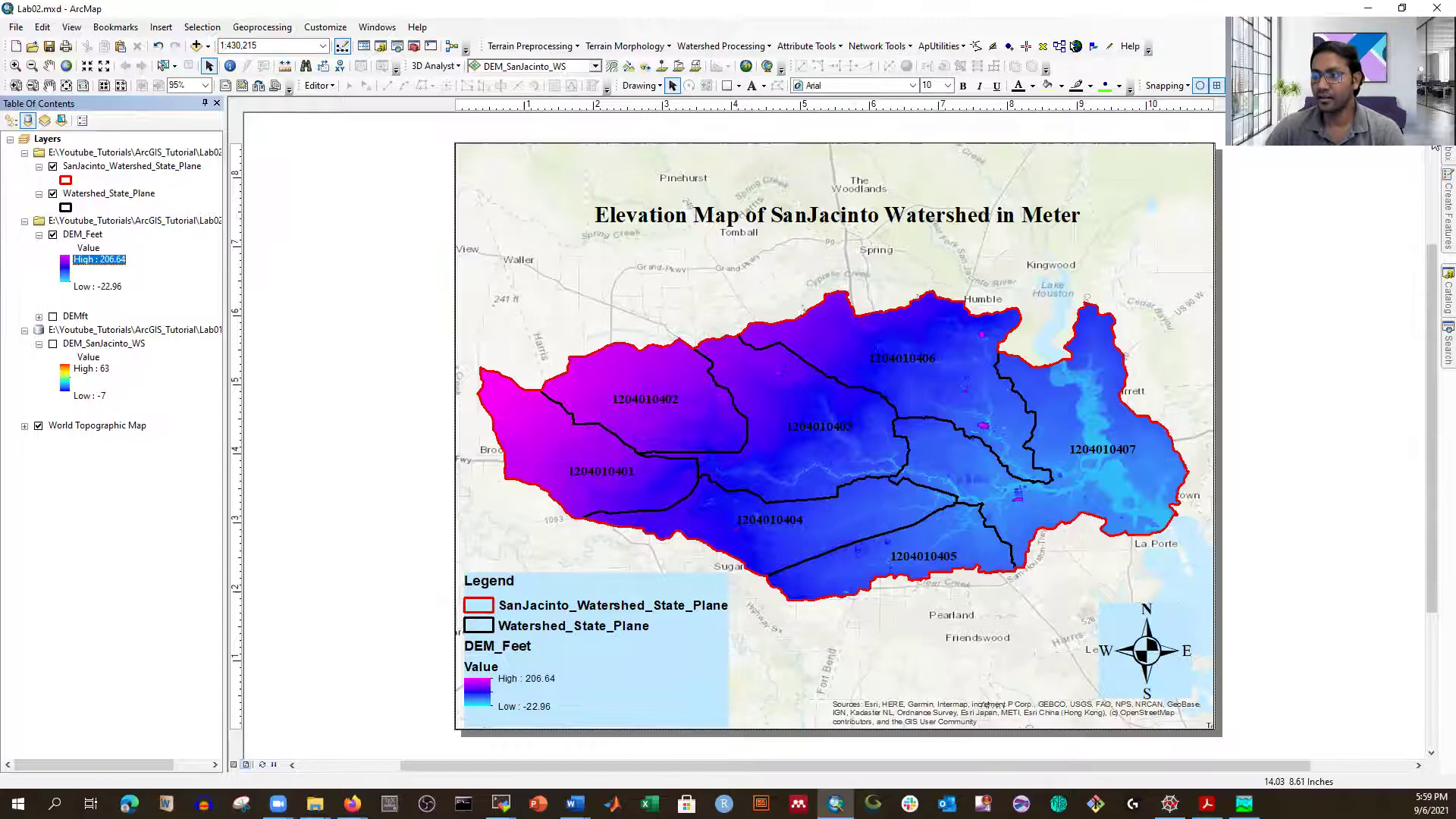
Build the Raster Calculator expression "DEM_Feet" <= 10 to find areas at or below 10 feet.
mouse_move(1447, 151)
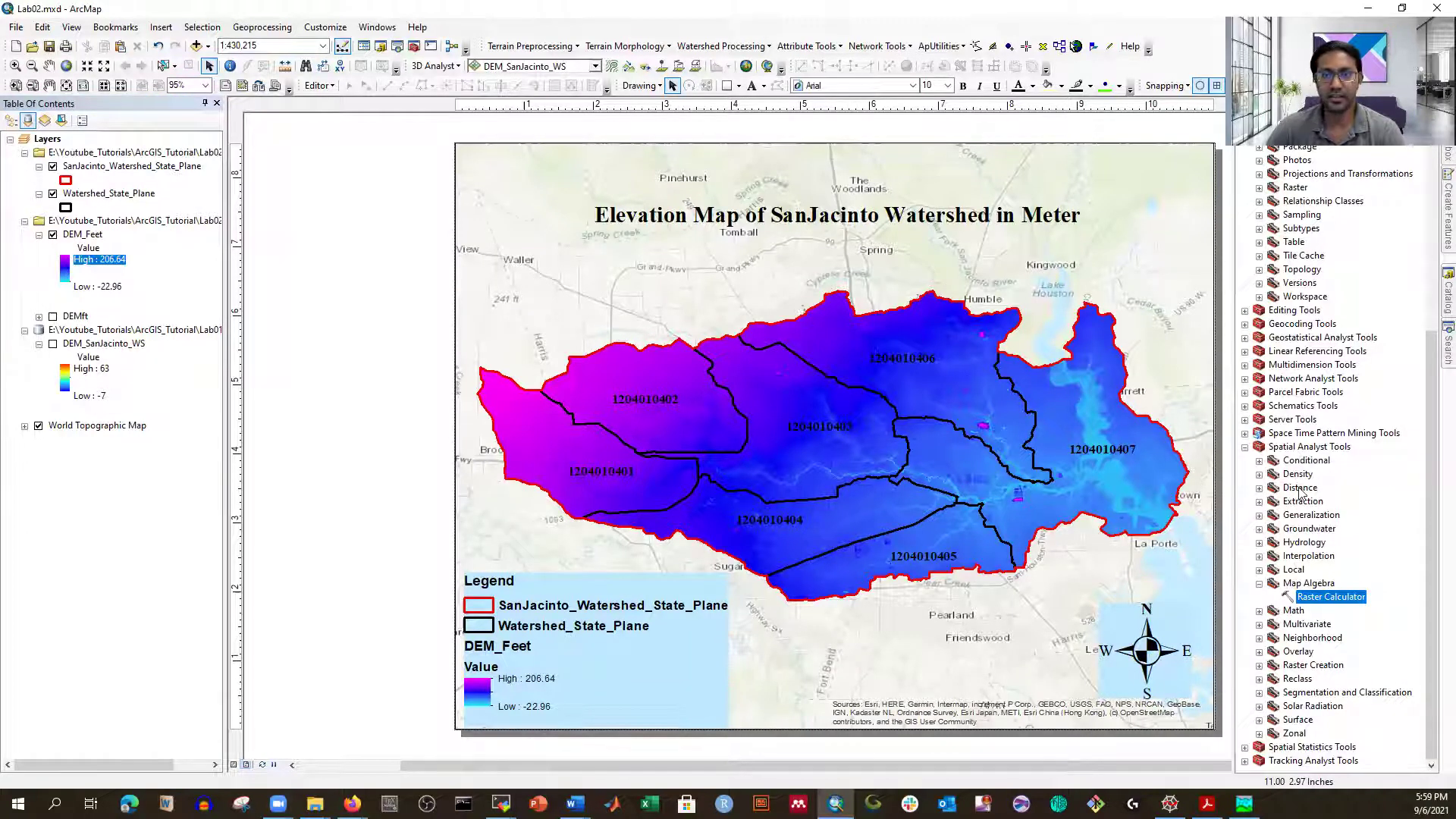
double_click(1324, 599)
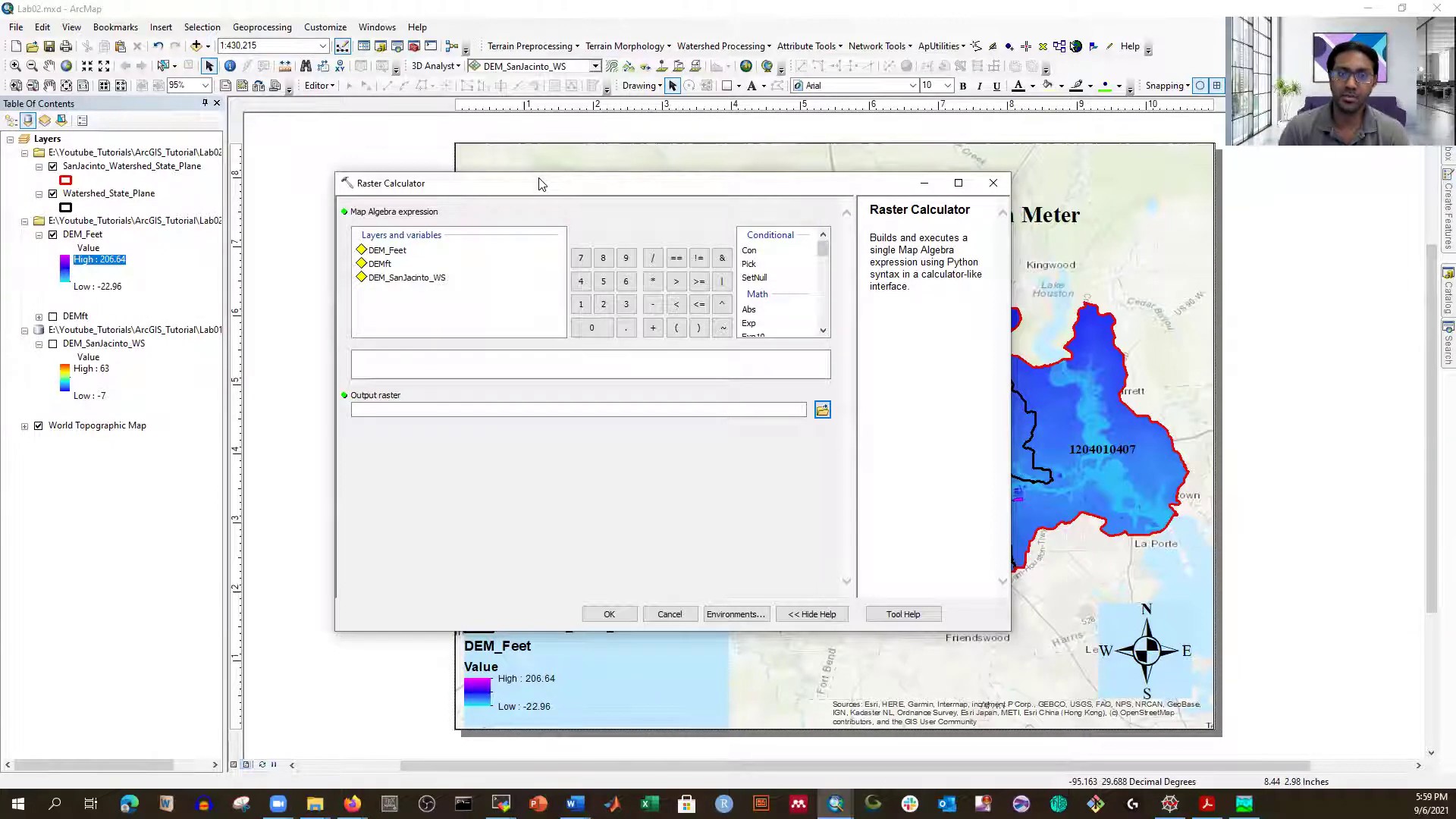
left_click(387, 253)
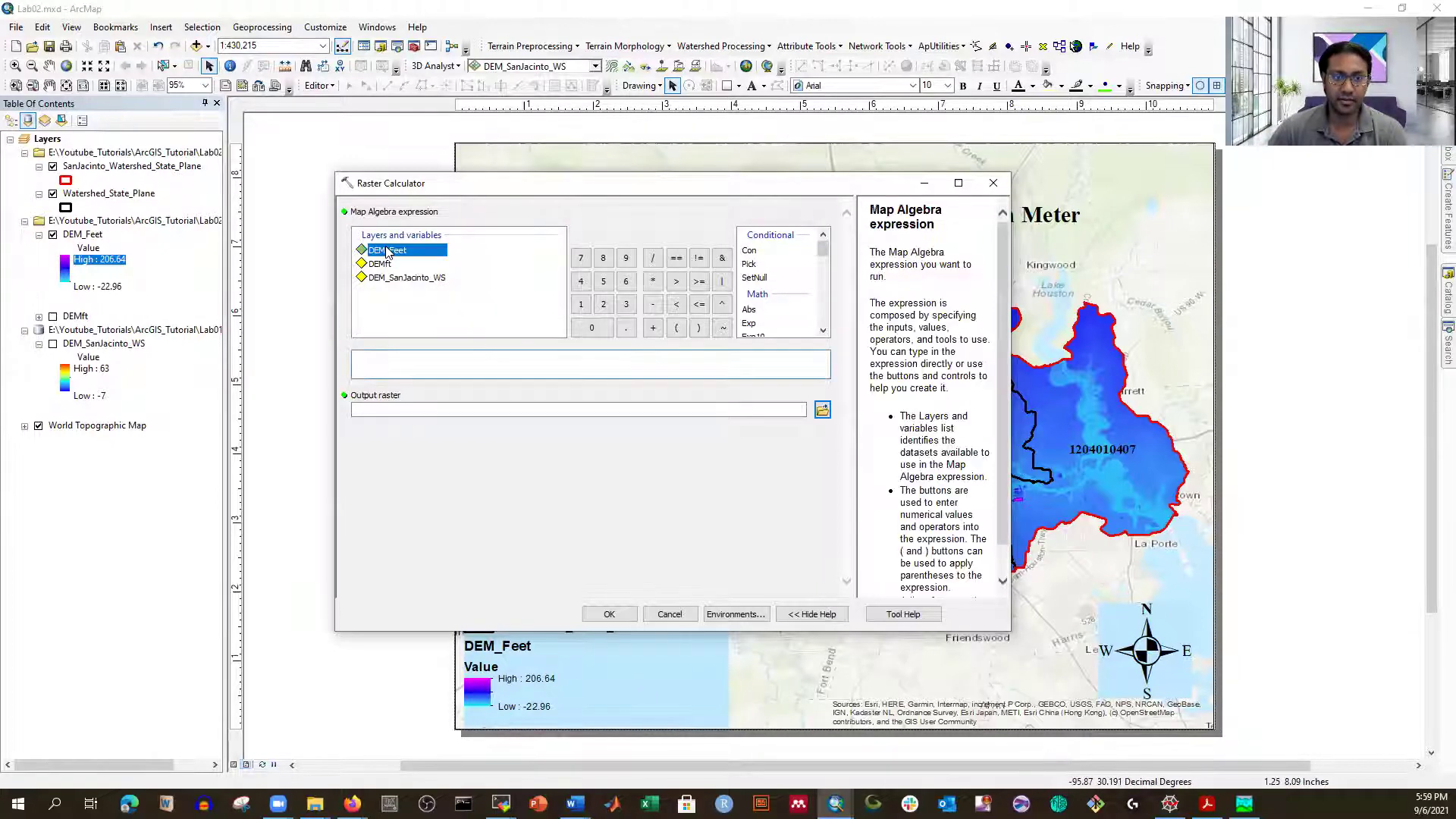
double_click(386, 252)
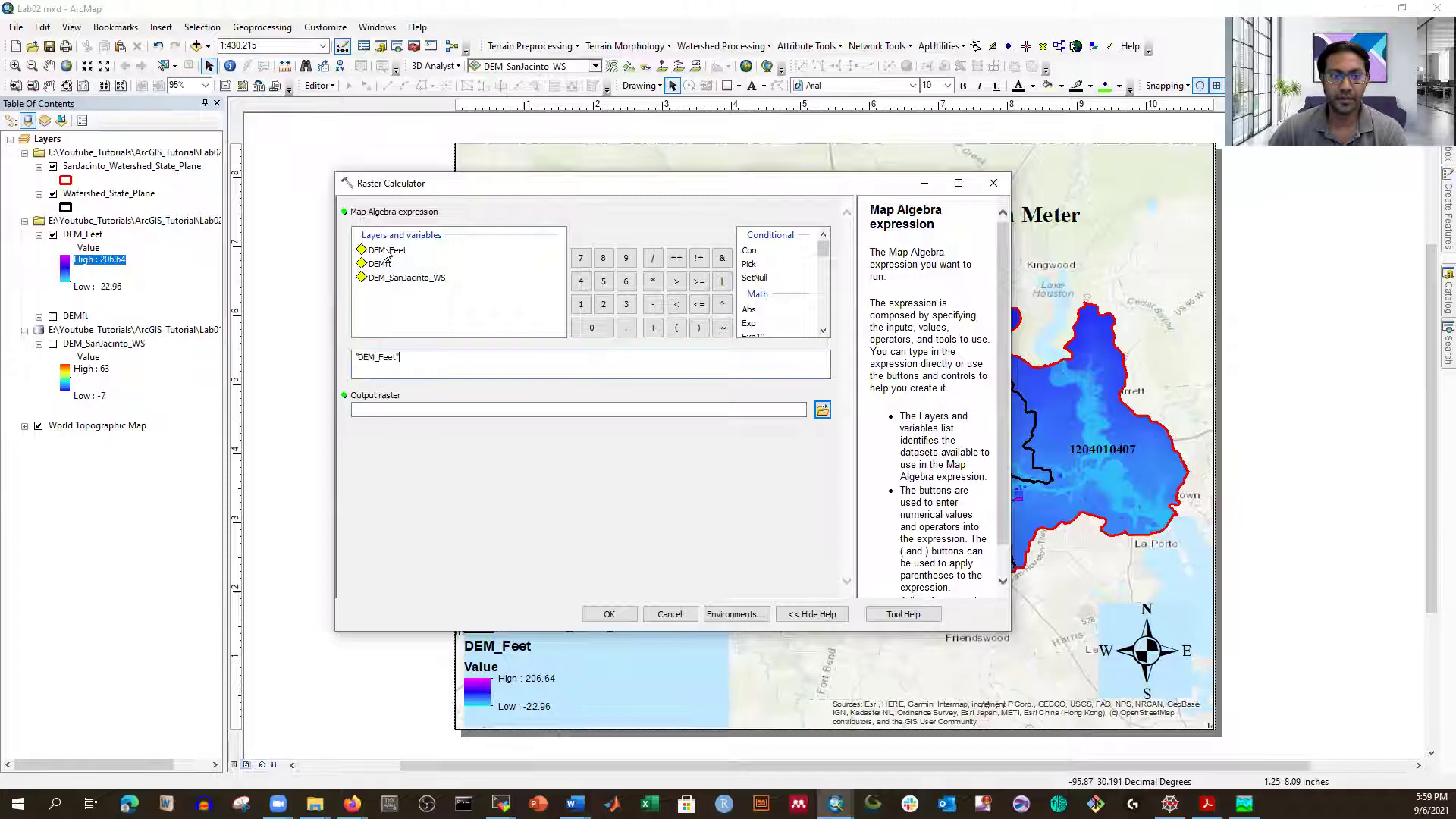
left_click(698, 306)
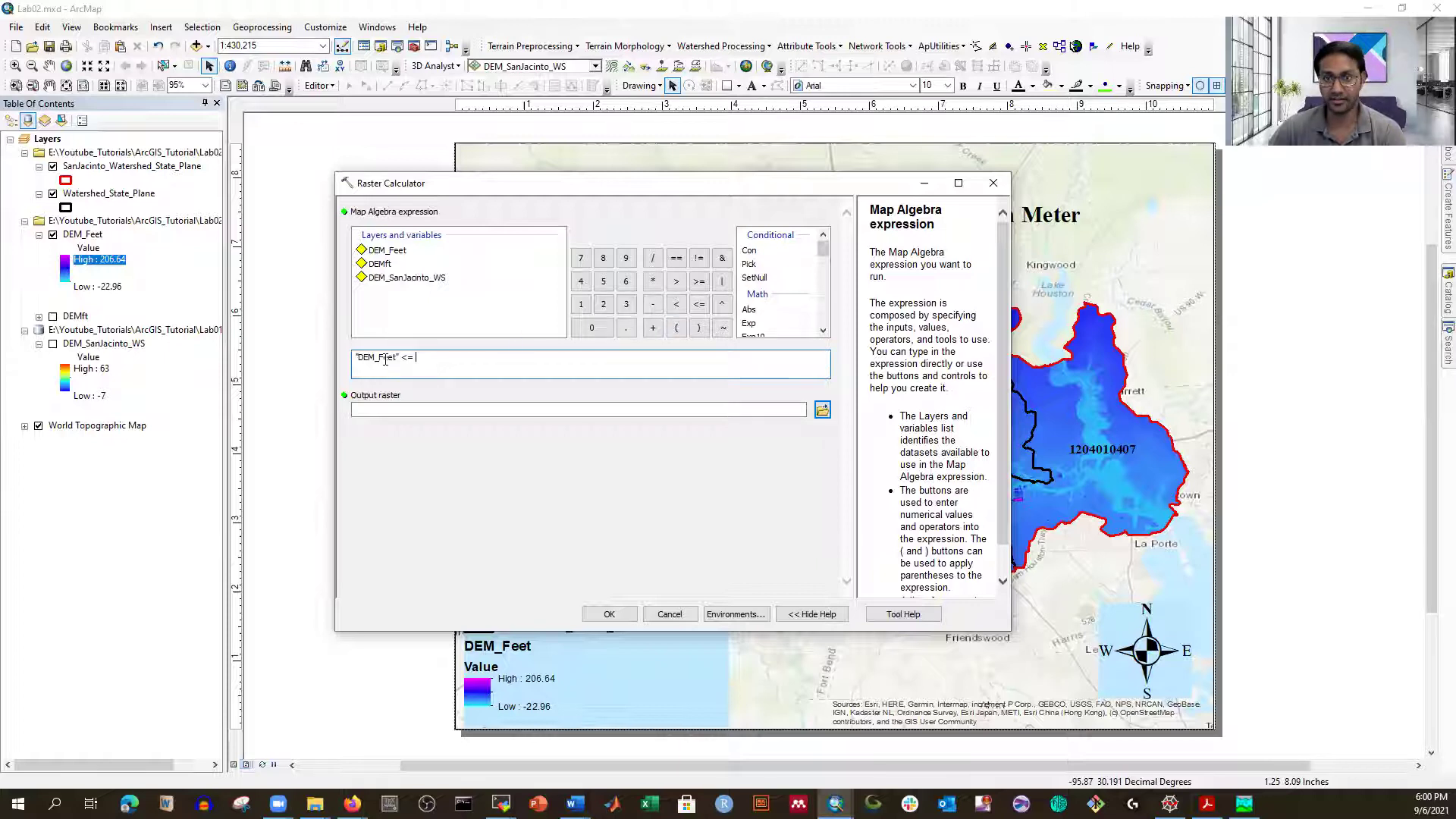
left_click(581, 304)
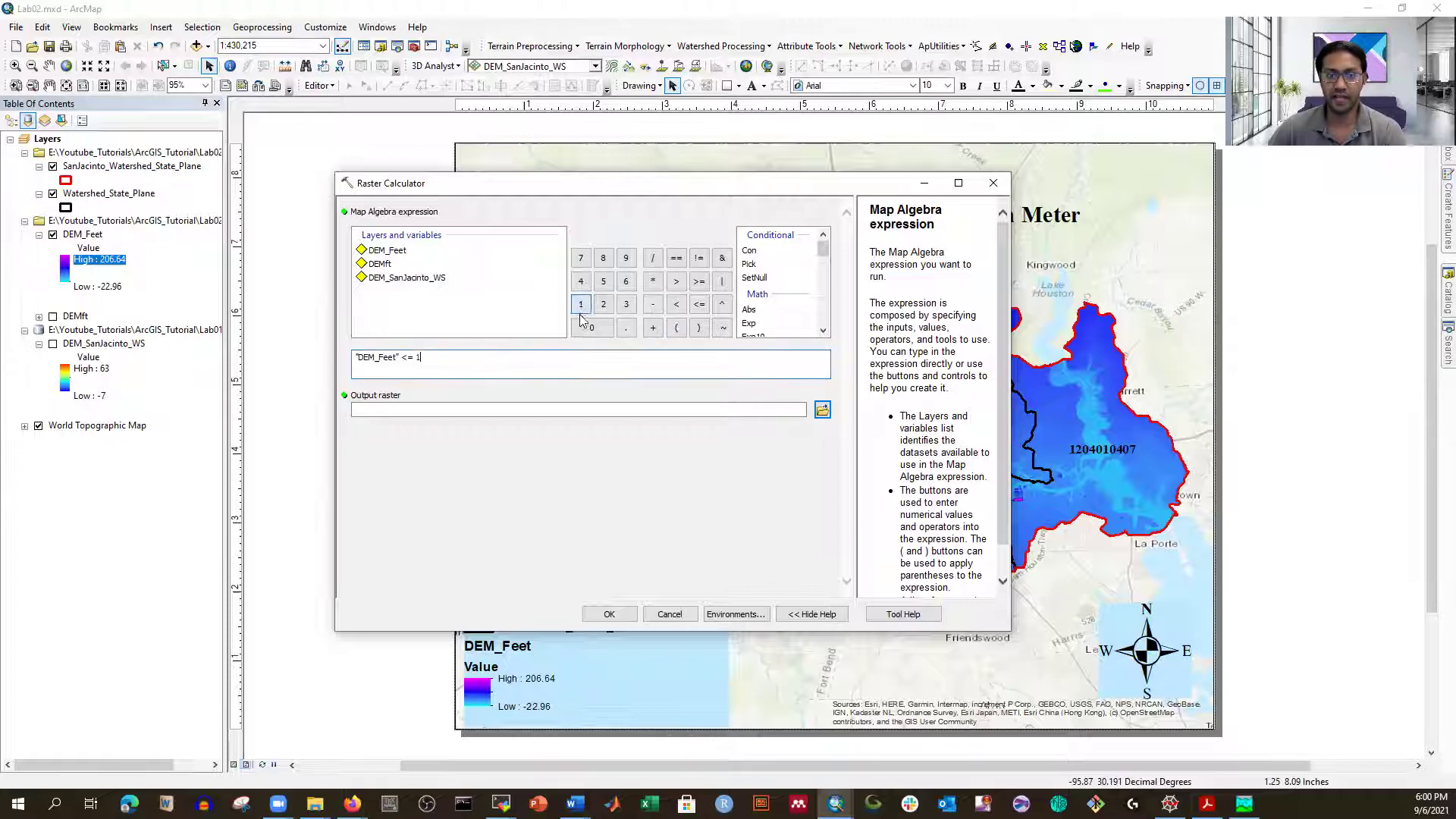
left_click(592, 331)
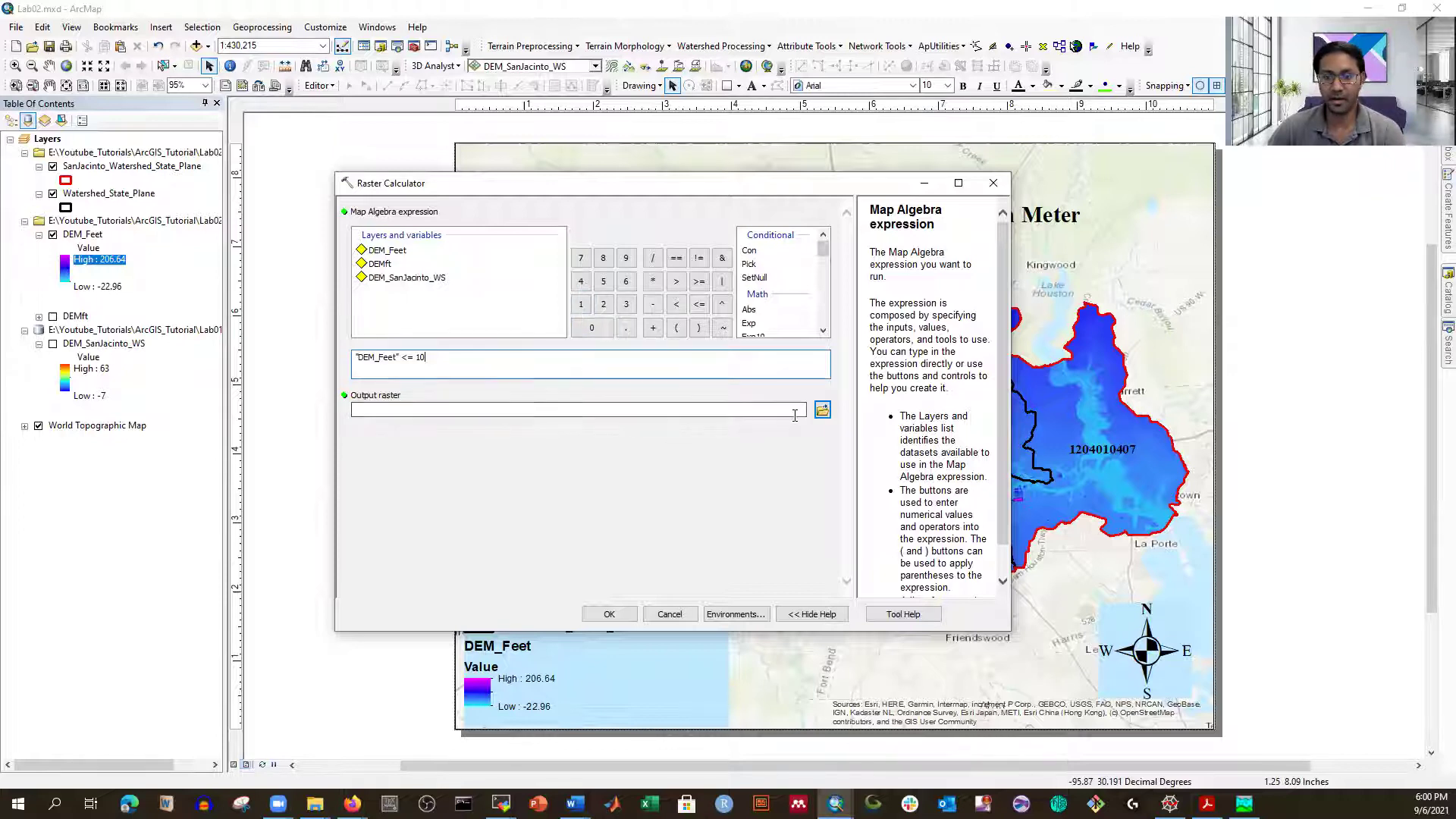
Save the output raster as DEM_10ft in the Lab02 folder and run the calculation.
left_click(822, 410)
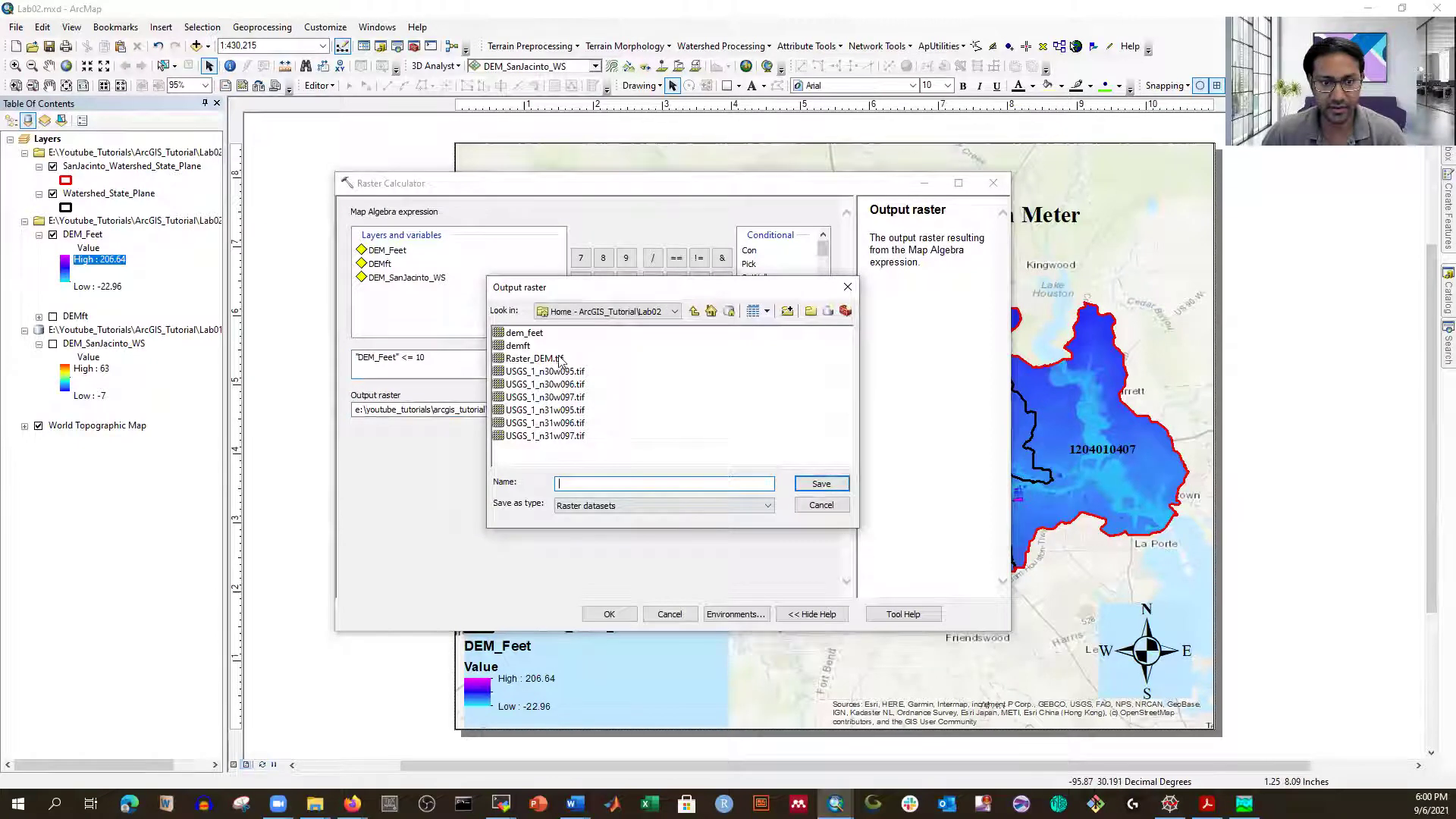
type("DEM_10")
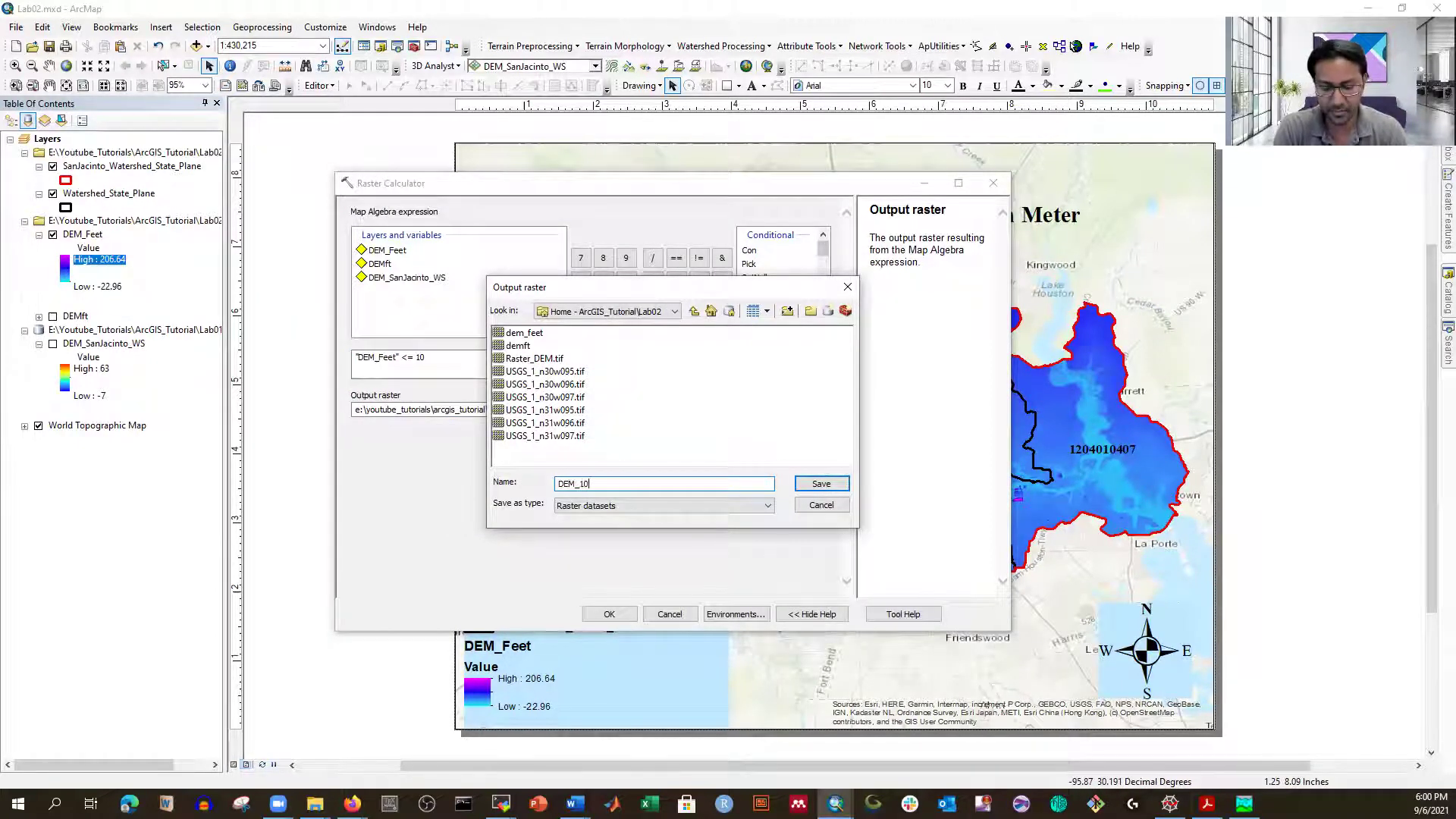
type("_")
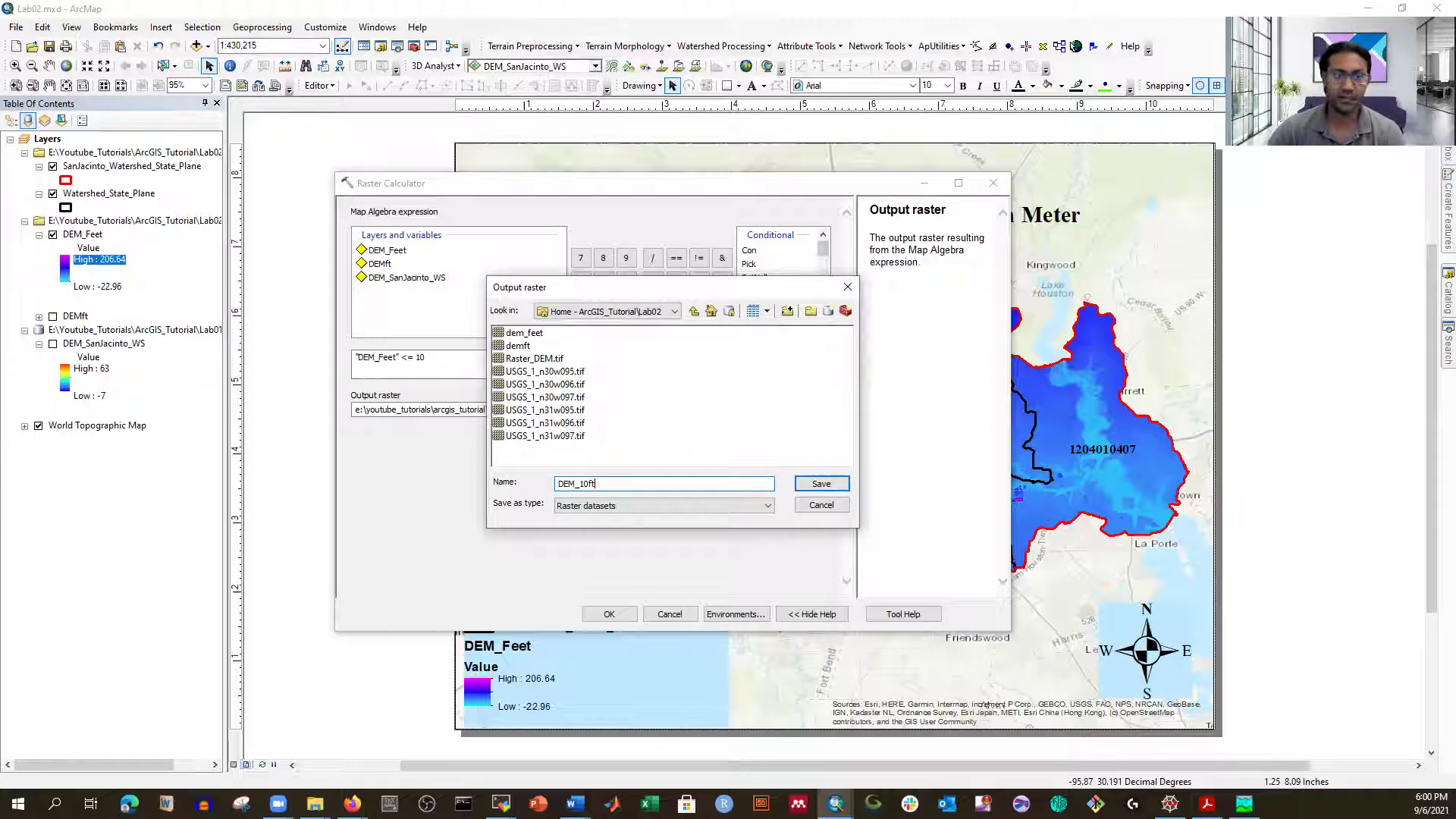
left_click(817, 487)
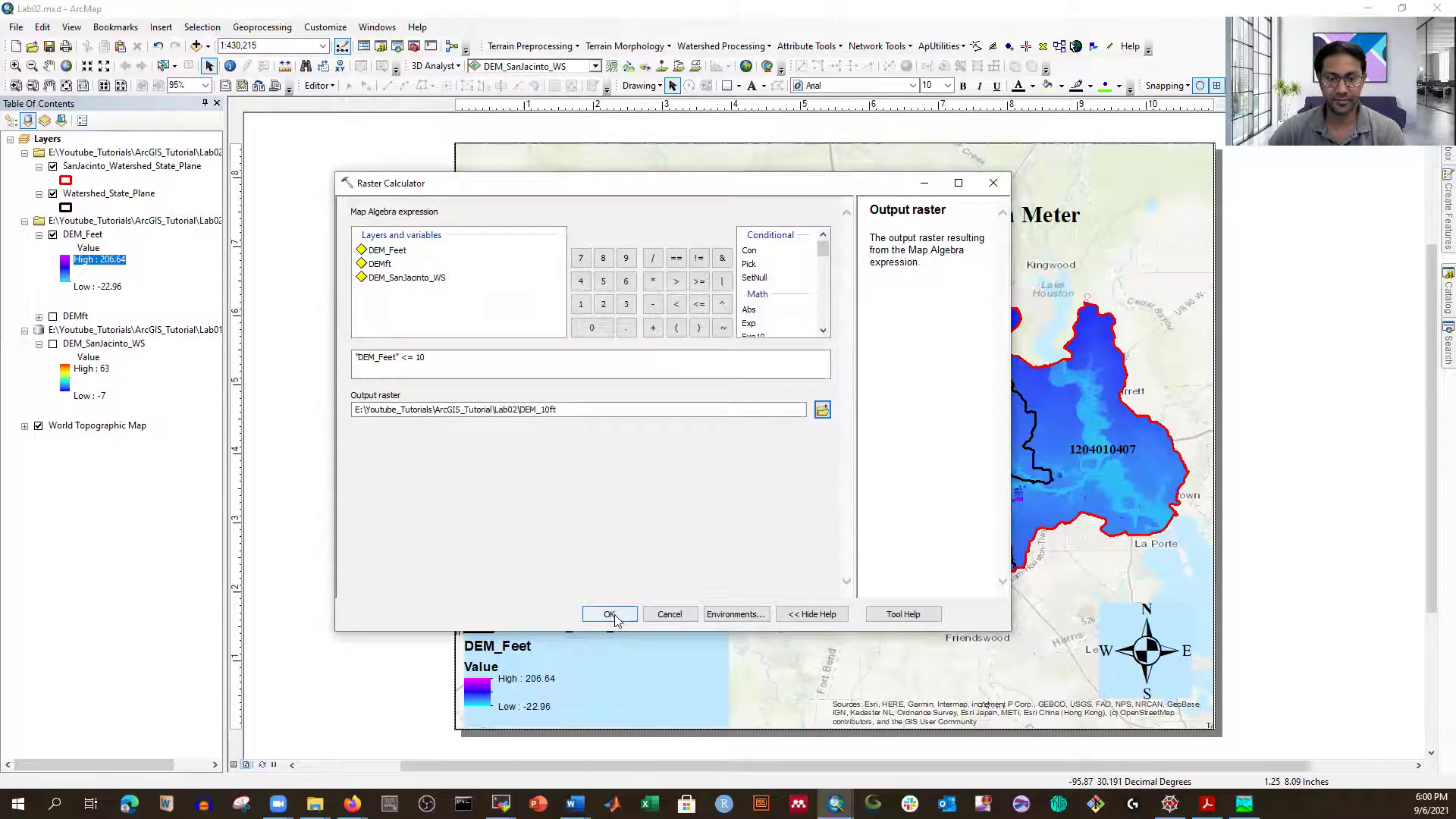
left_click(609, 615)
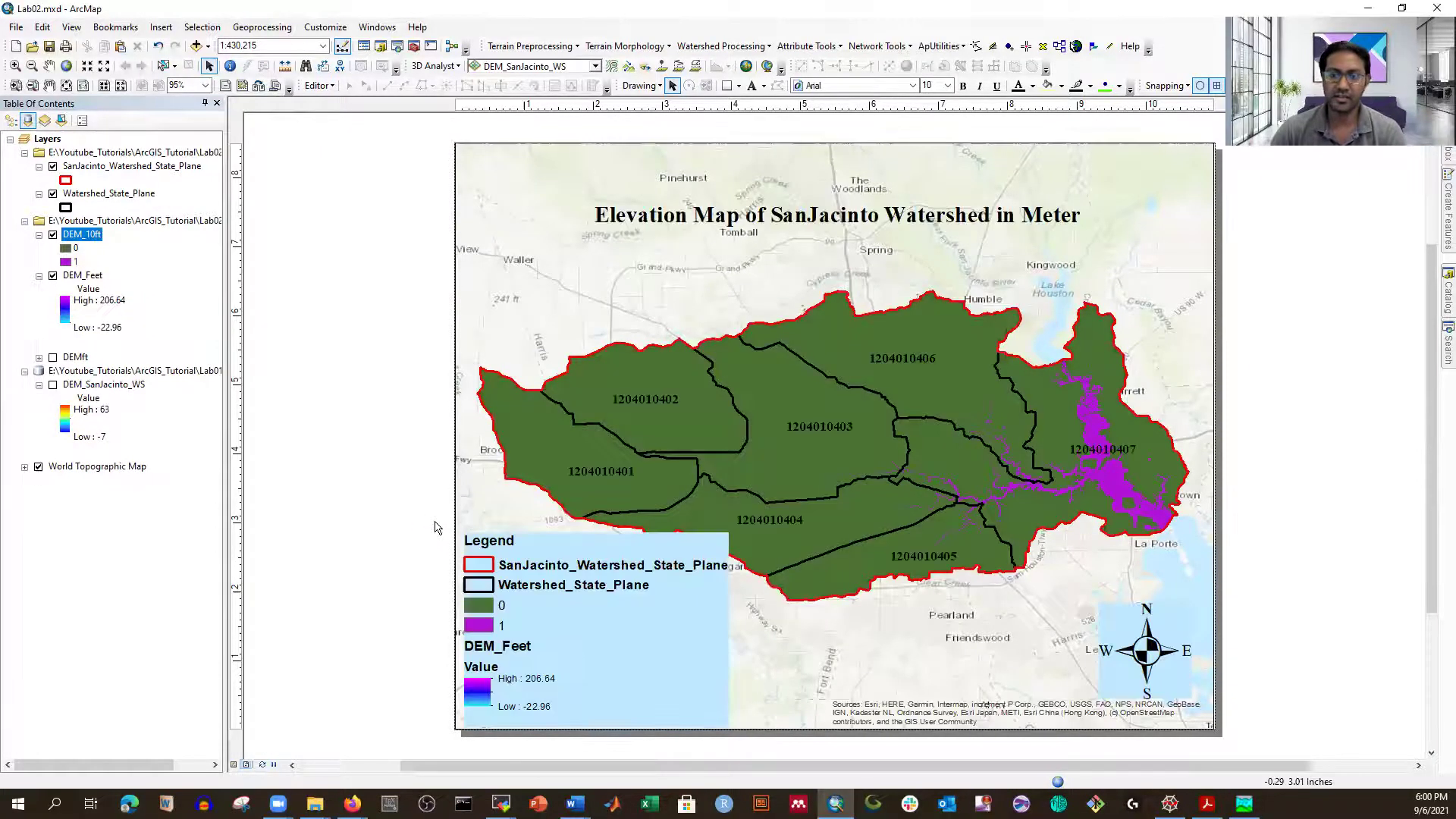
Hide the DEM_Feet layer and build the Raster Calculator expression "DEM_Feet" <= 20.
left_click(53, 276)
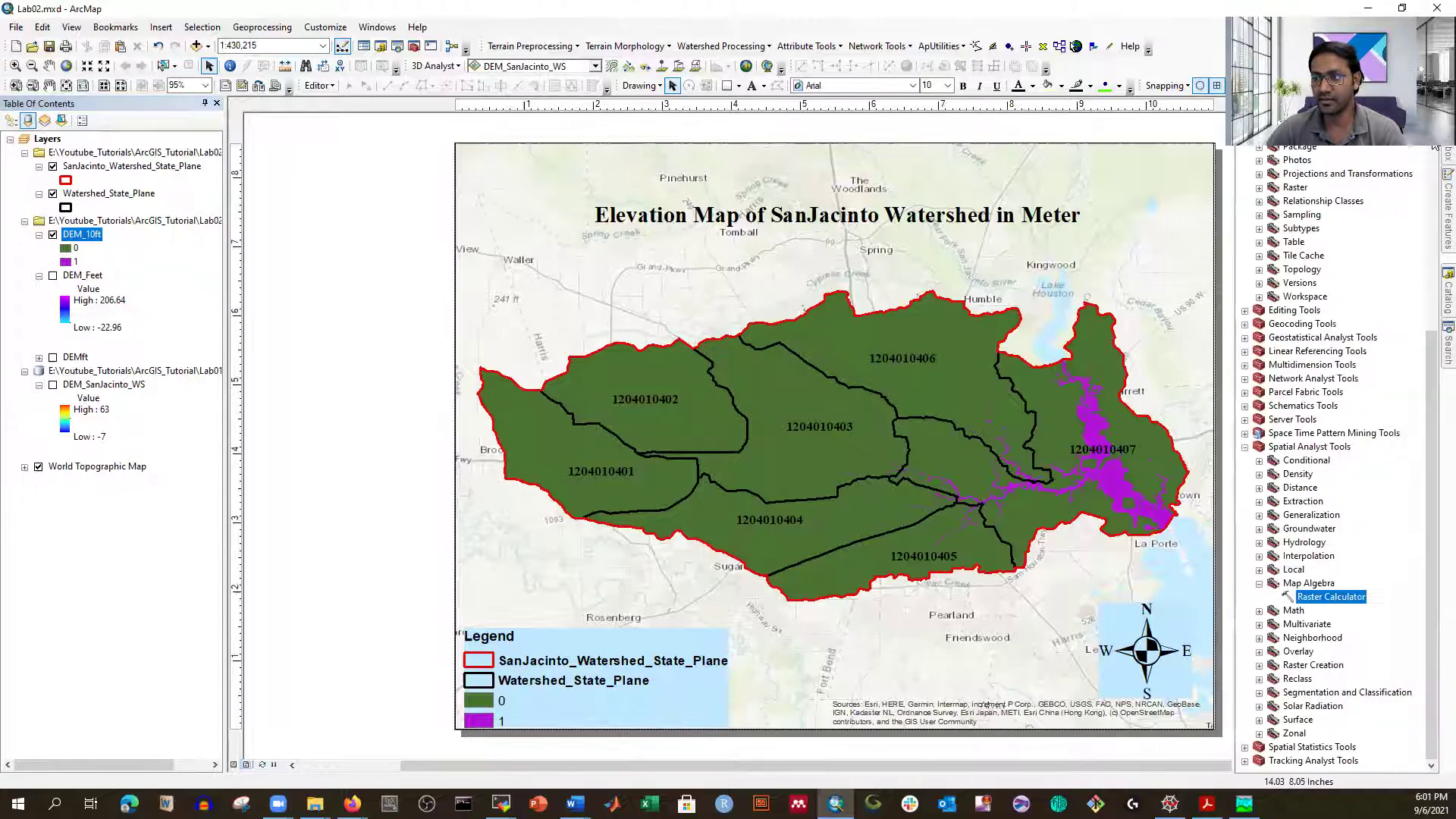
double_click(1330, 597)
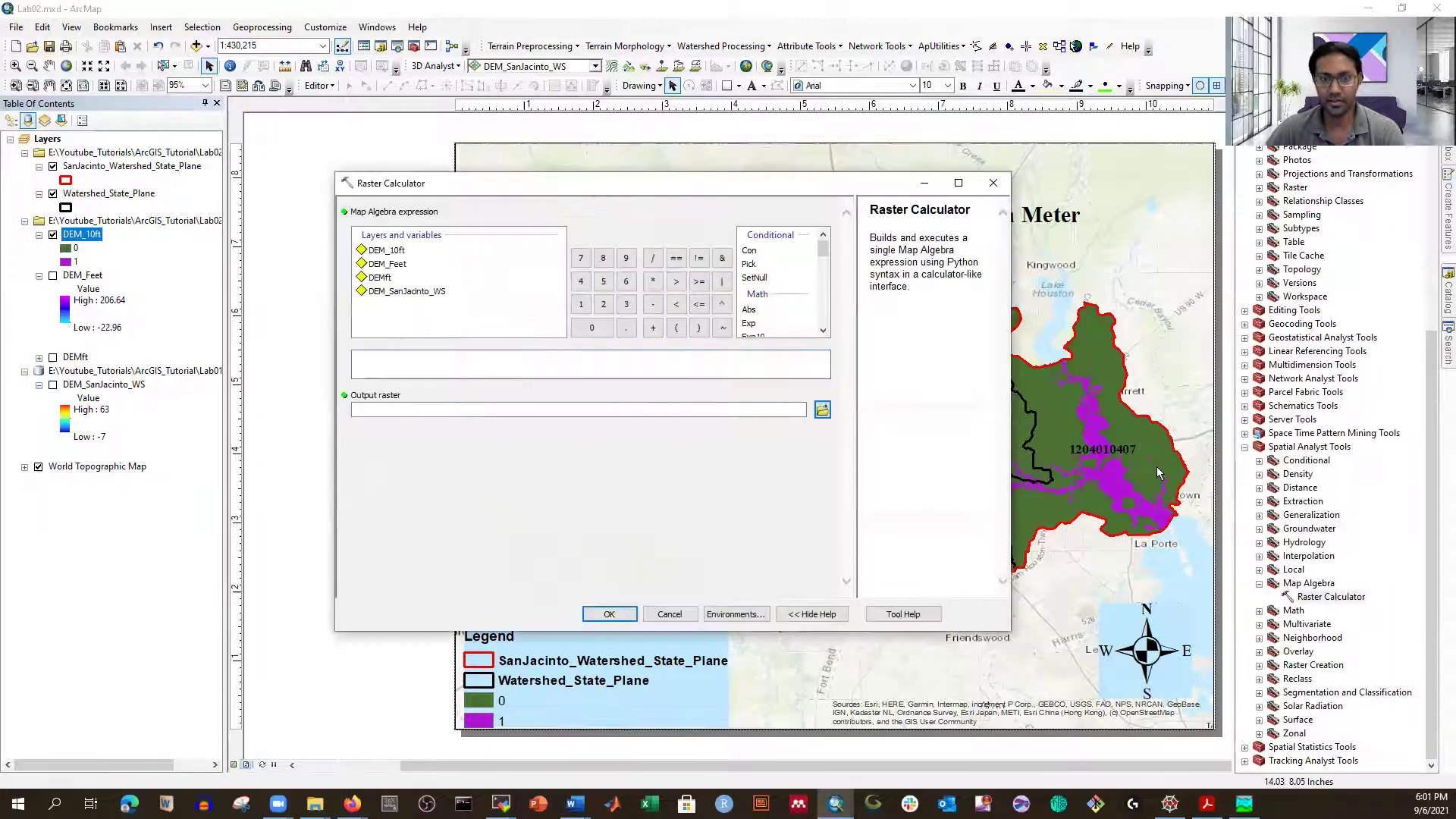
double_click(380, 265)
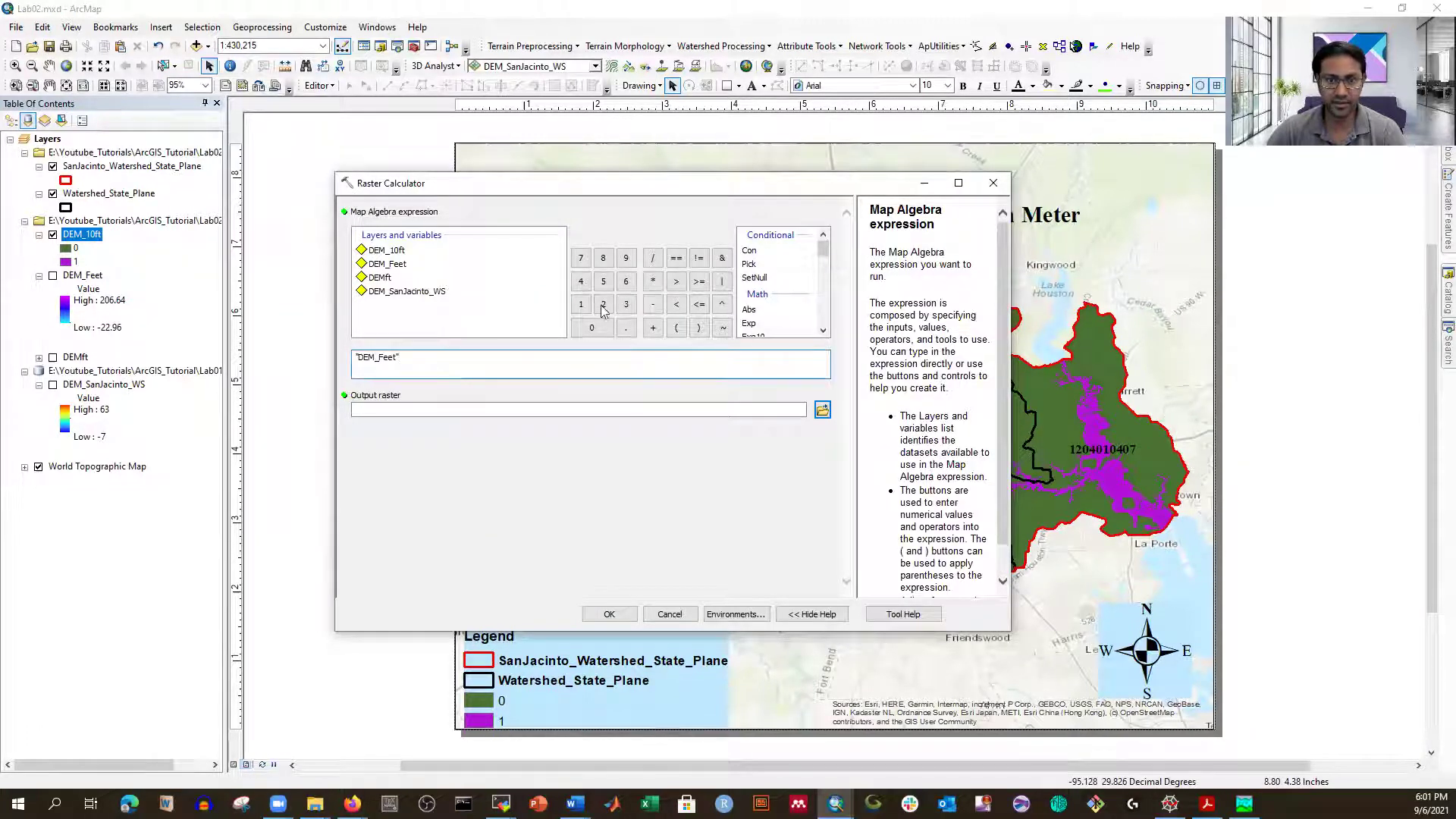
left_click(699, 304)
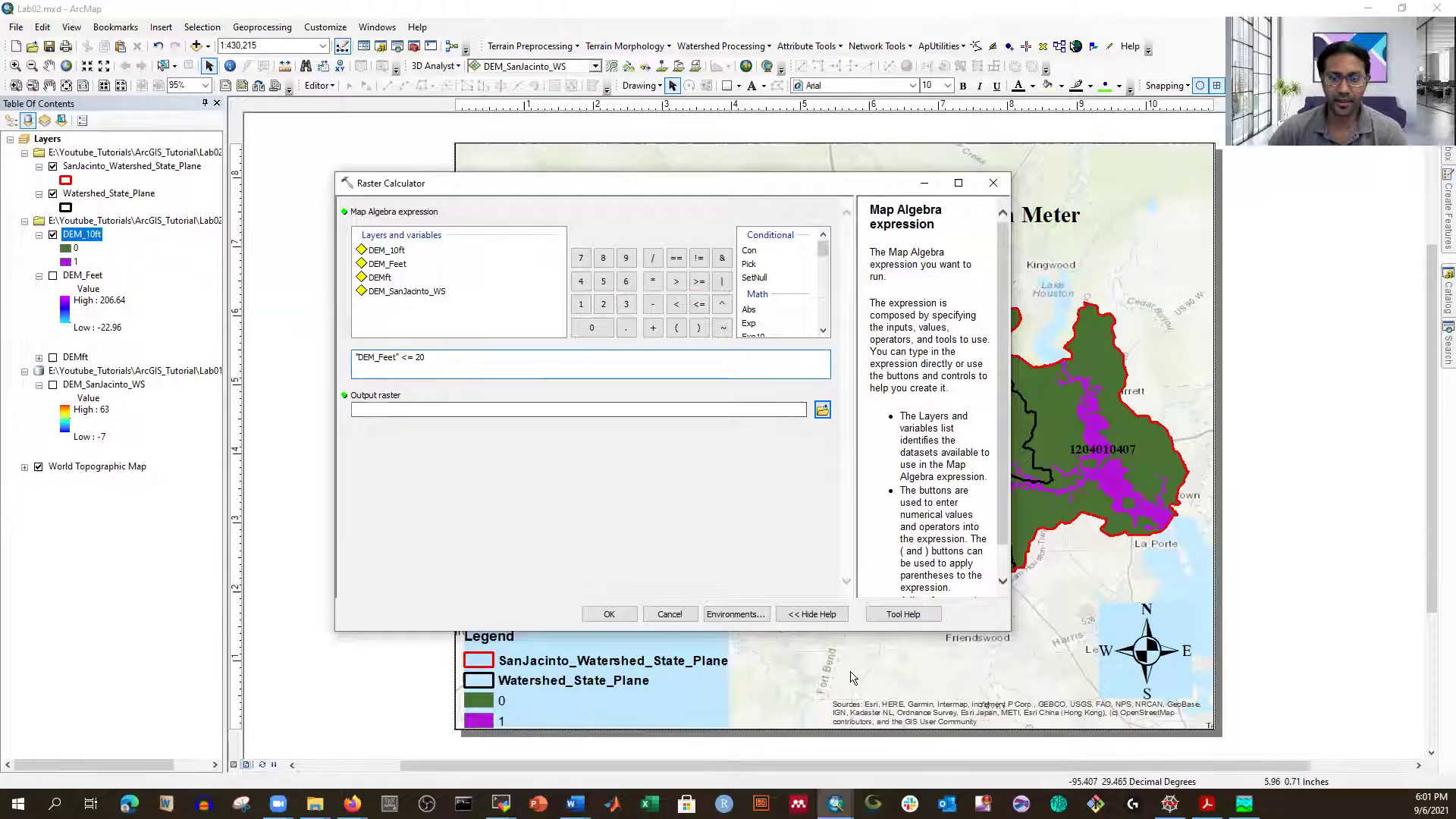
Name the output raster DEM_20ft in the Lab02 folder and run the calculation.
left_click(822, 409)
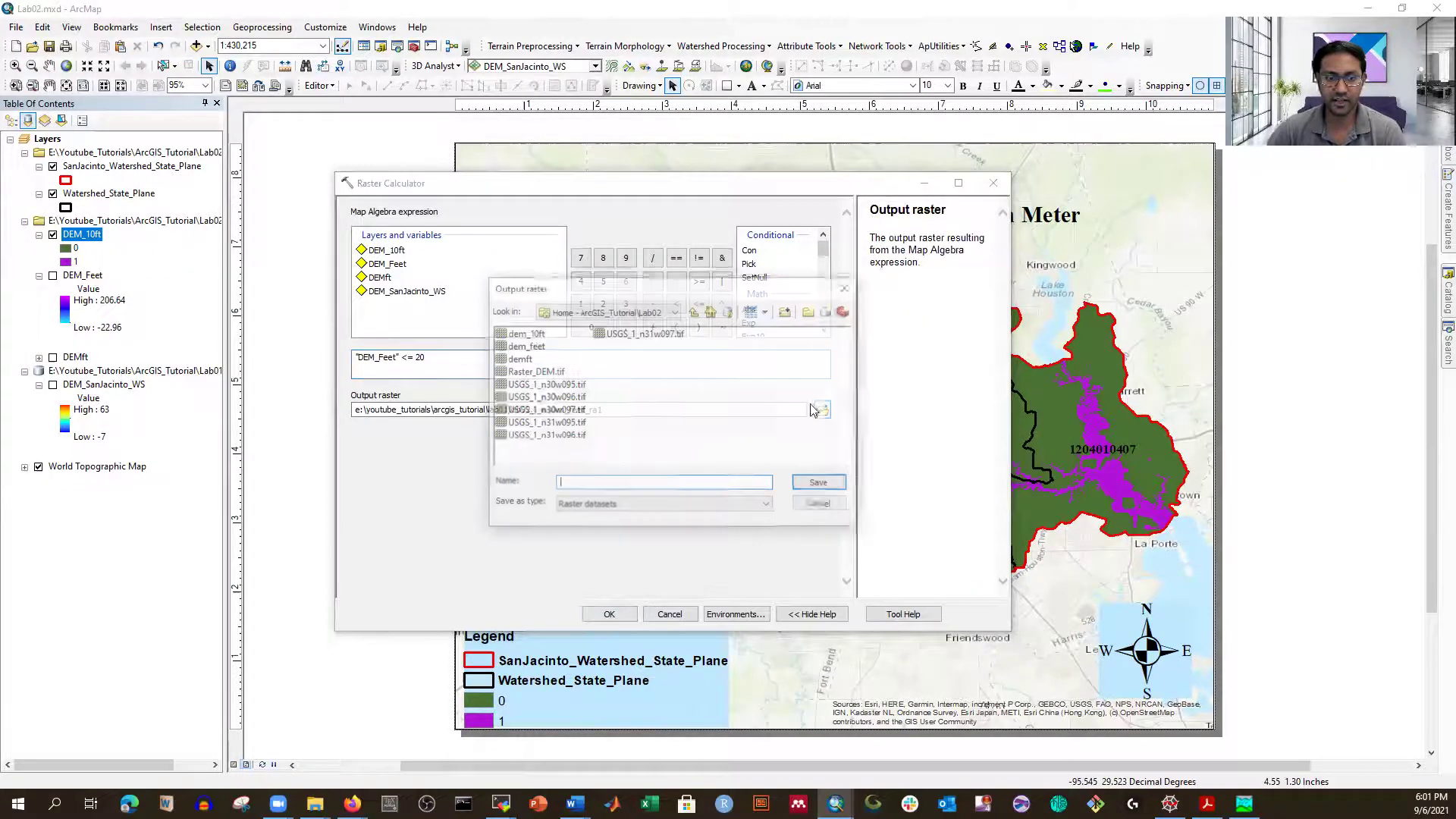
type("DEM_20ft")
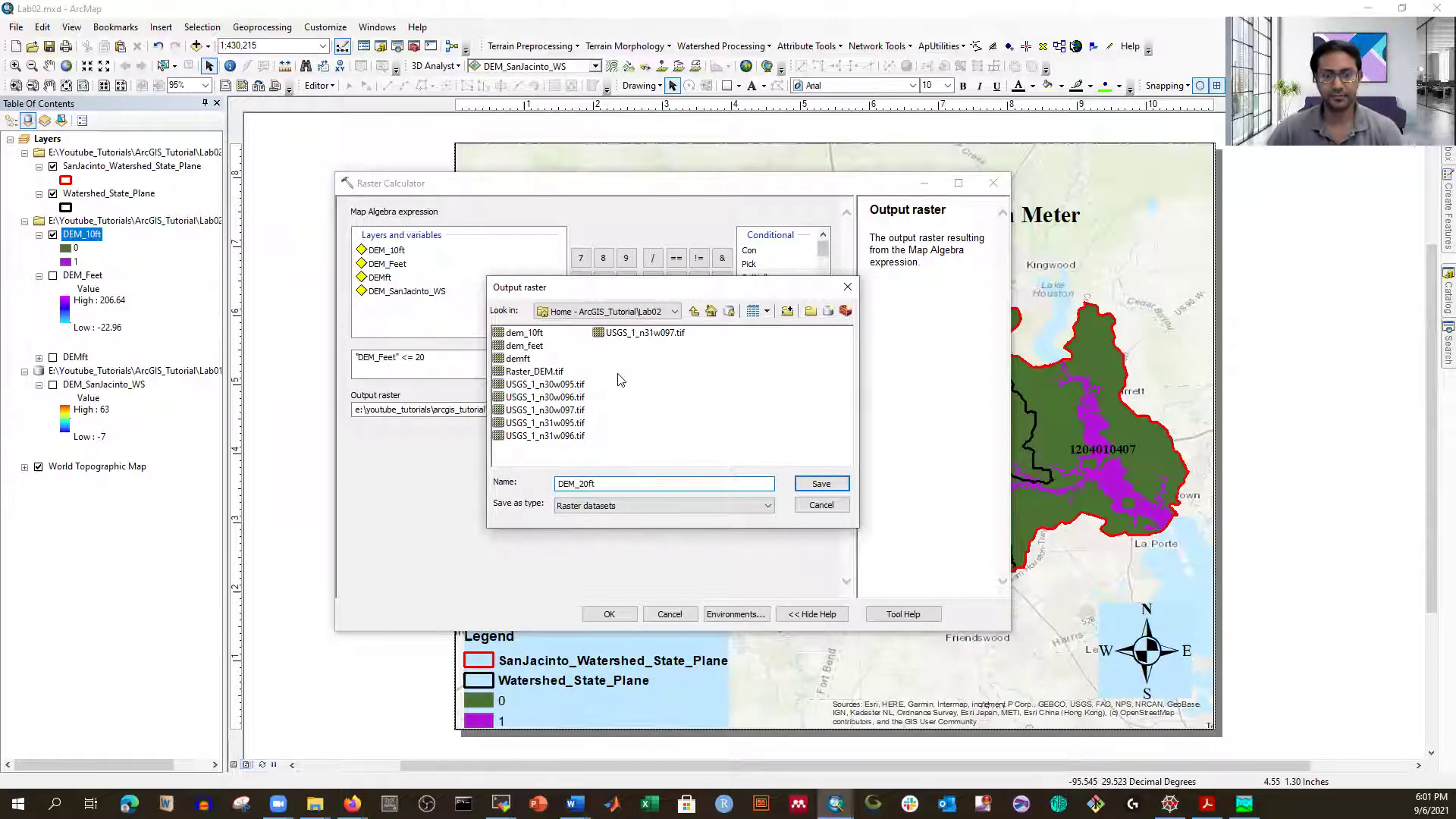
left_click(812, 488)
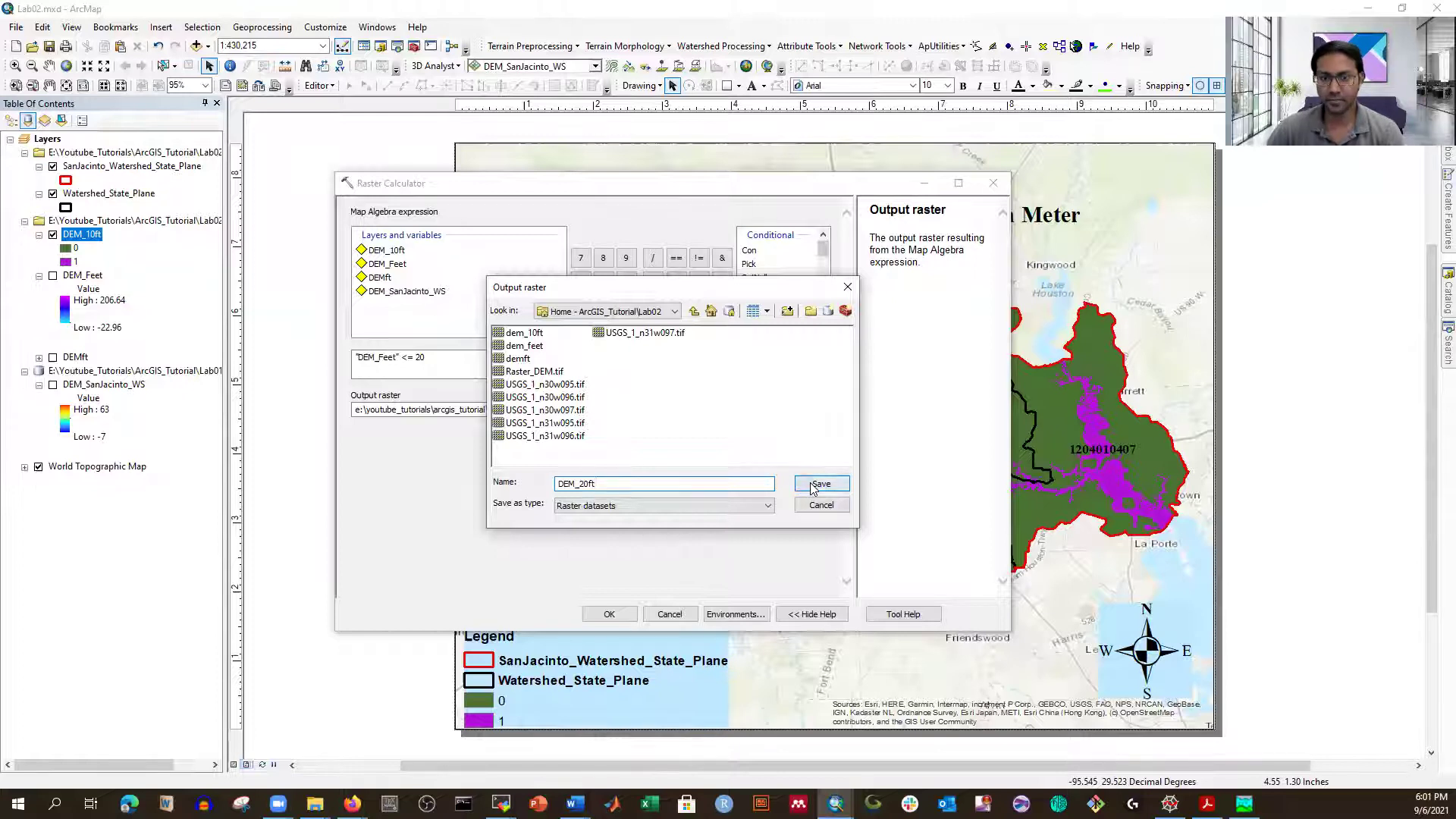
left_click(613, 616)
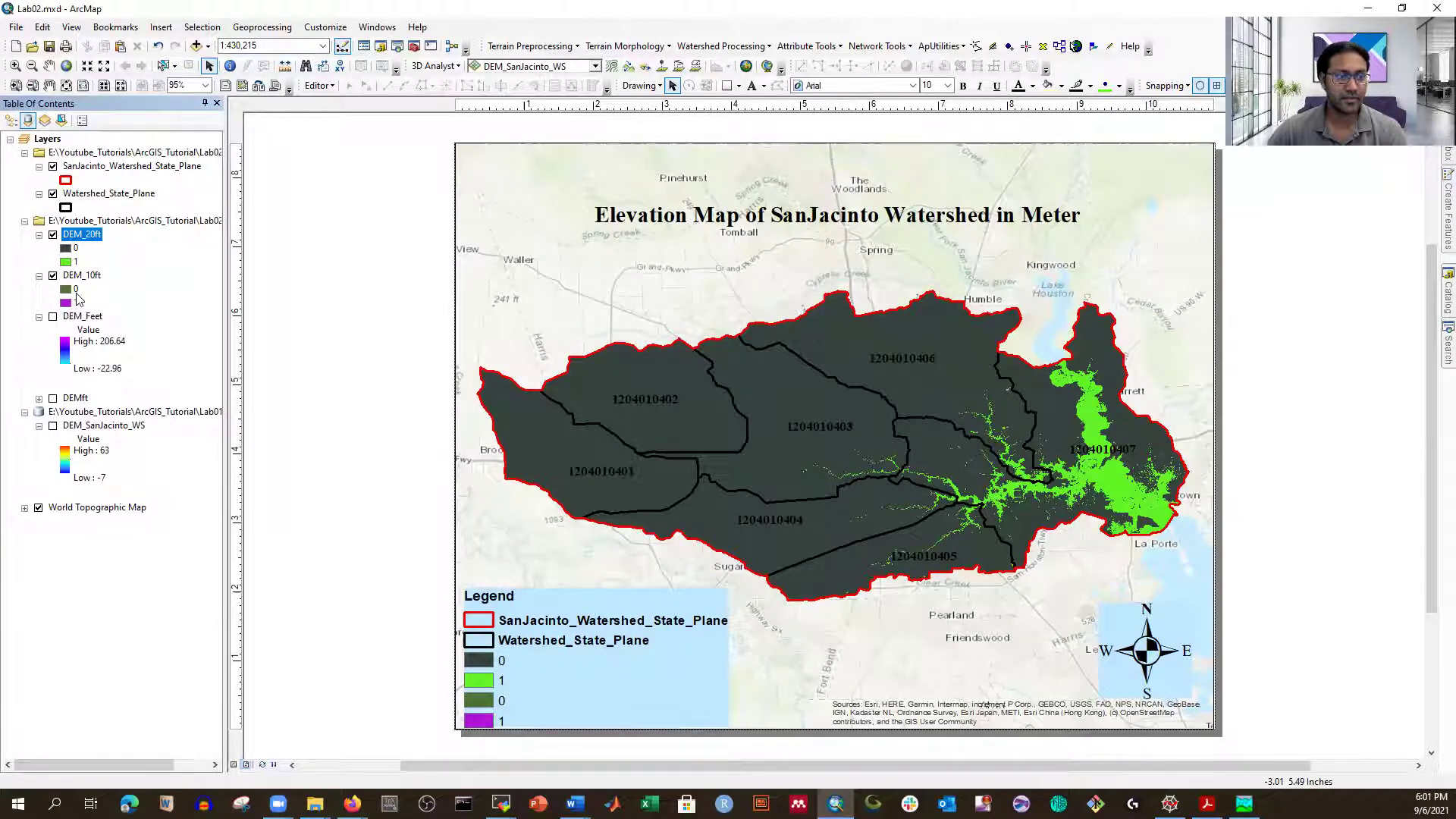
Hide the DEM_20ft layer and remove the value 0 class from the DEM_10ft symbology.
left_click(52, 234)
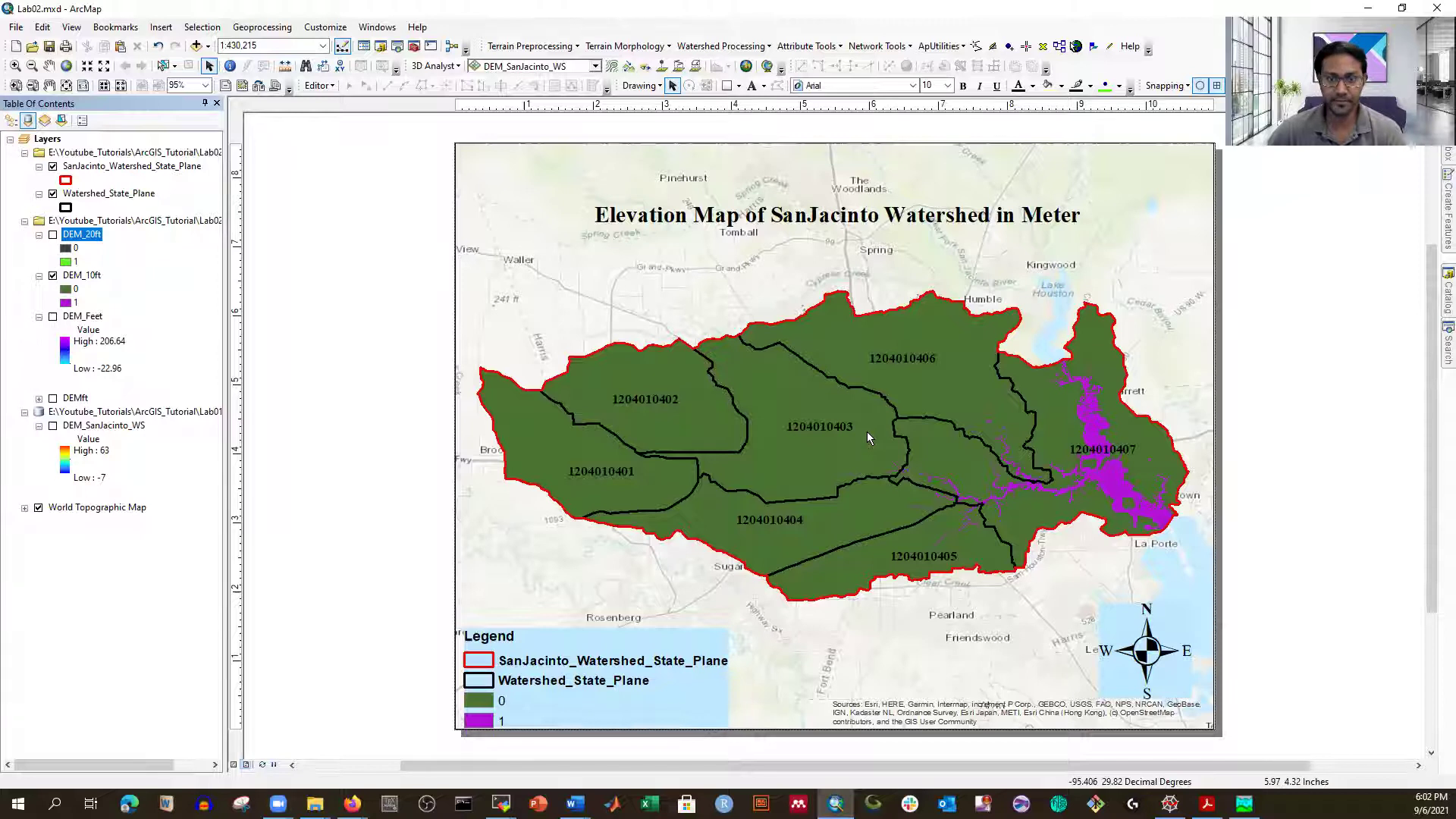
right_click(76, 276)
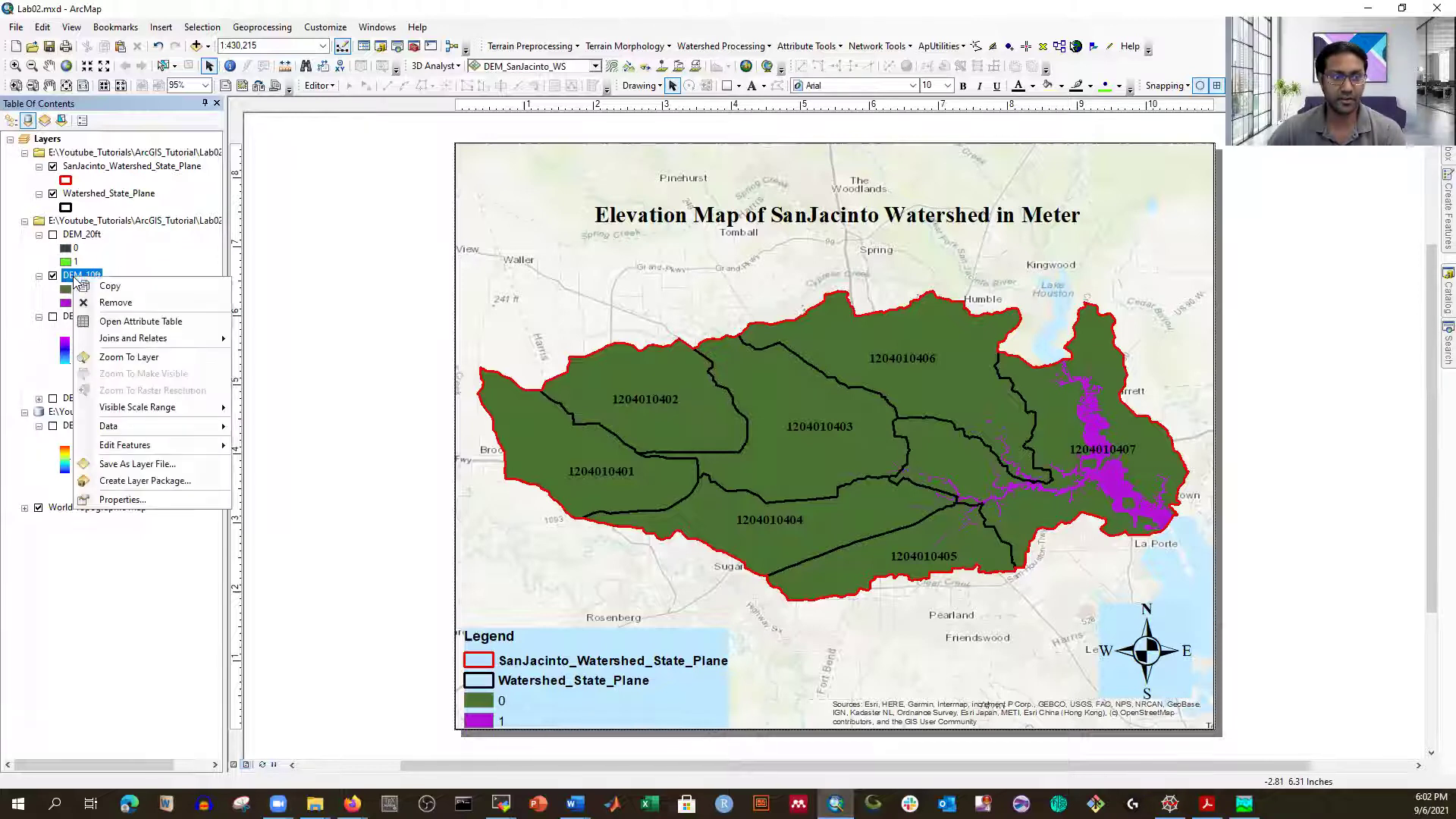
left_click(110, 500)
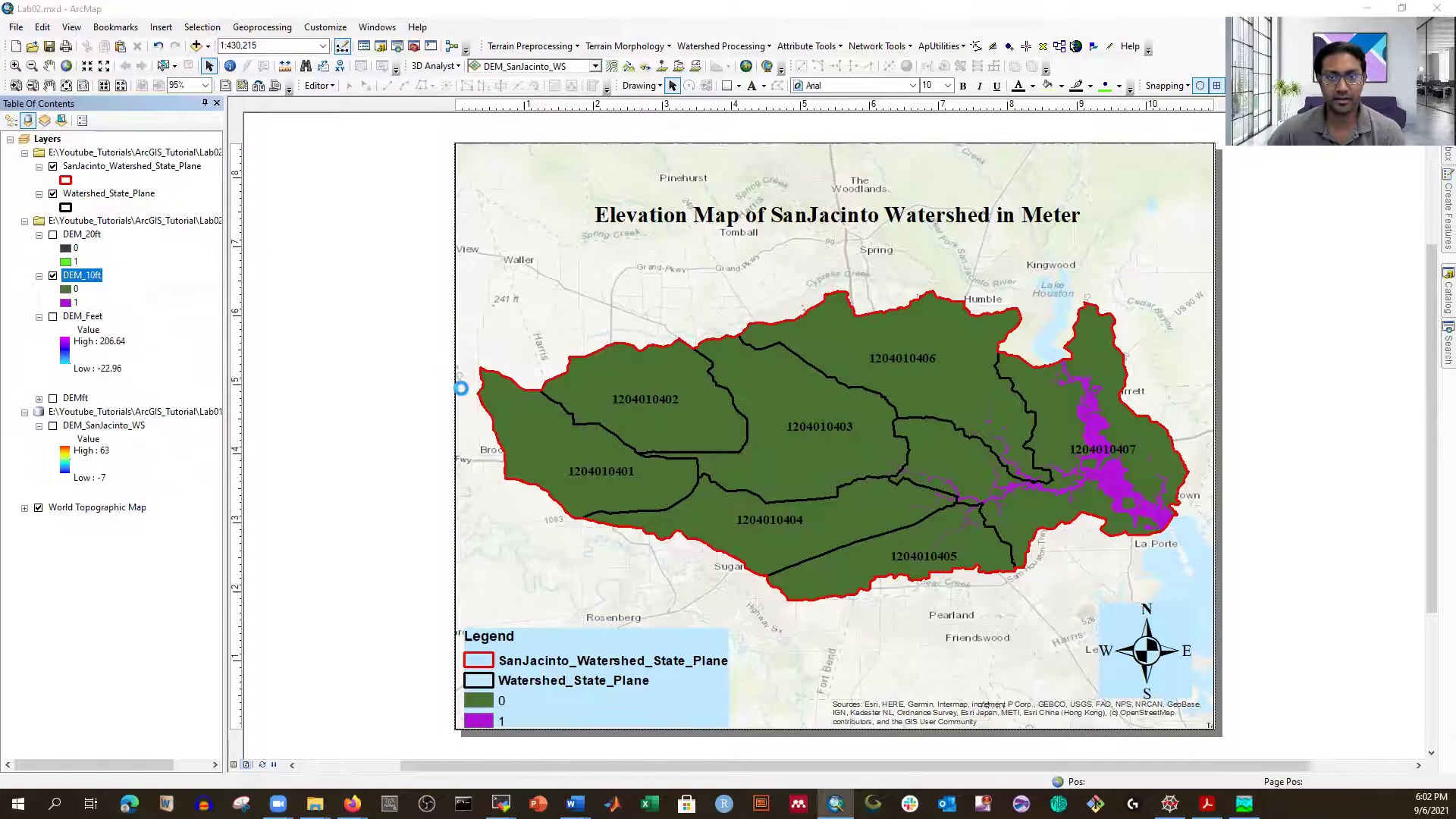
left_click(704, 227)
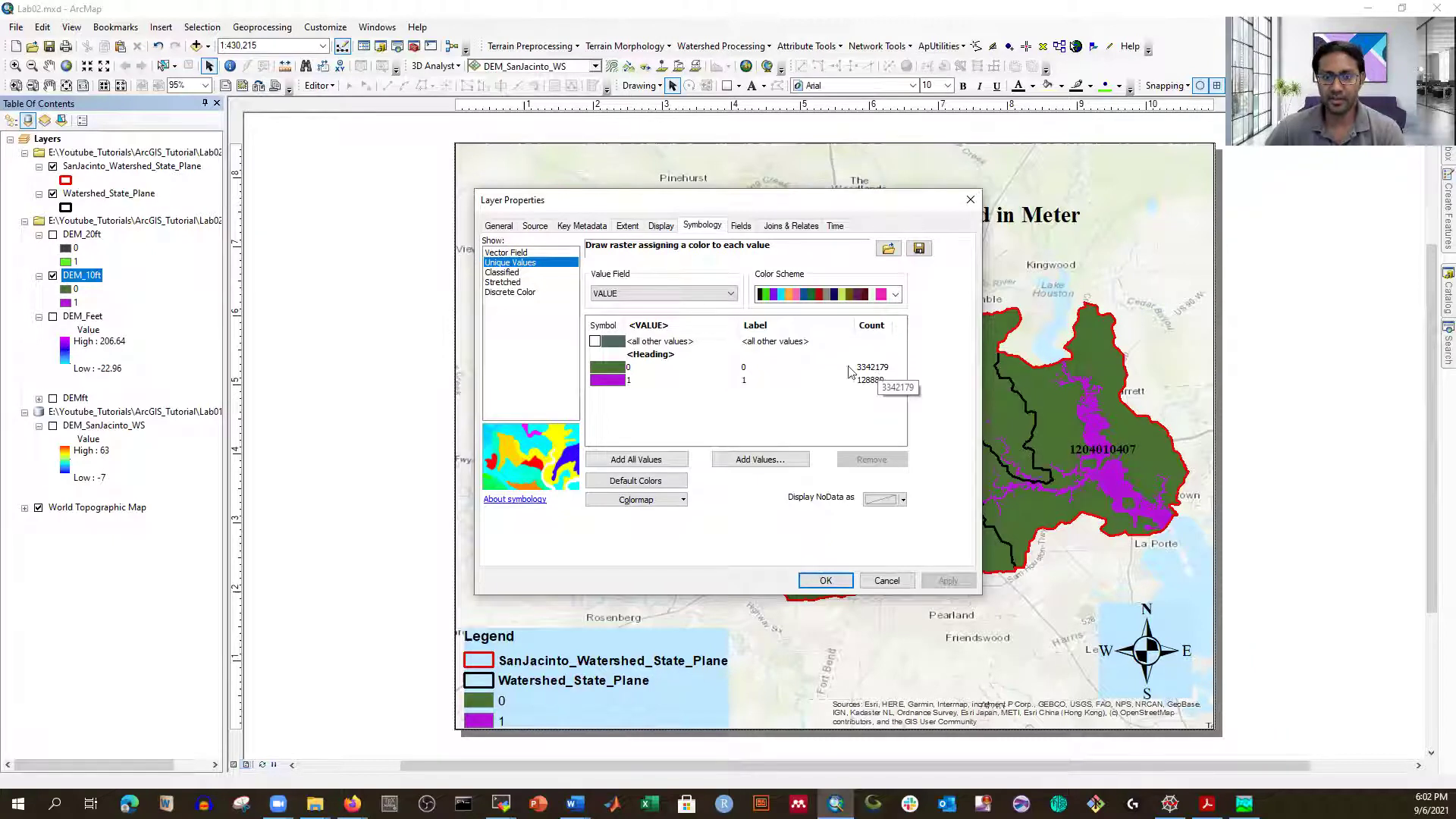
left_click(620, 369)
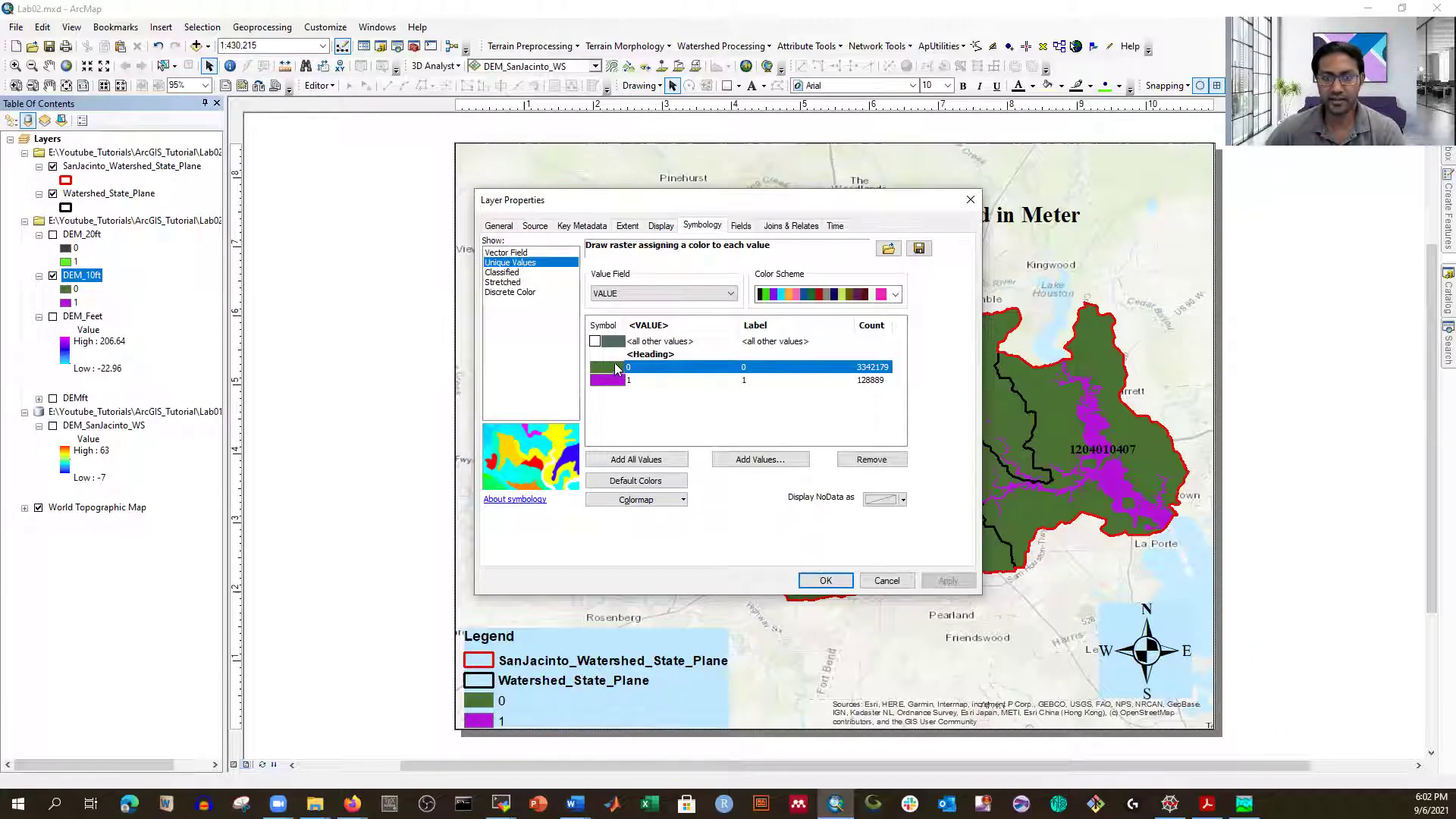
left_click(864, 460)
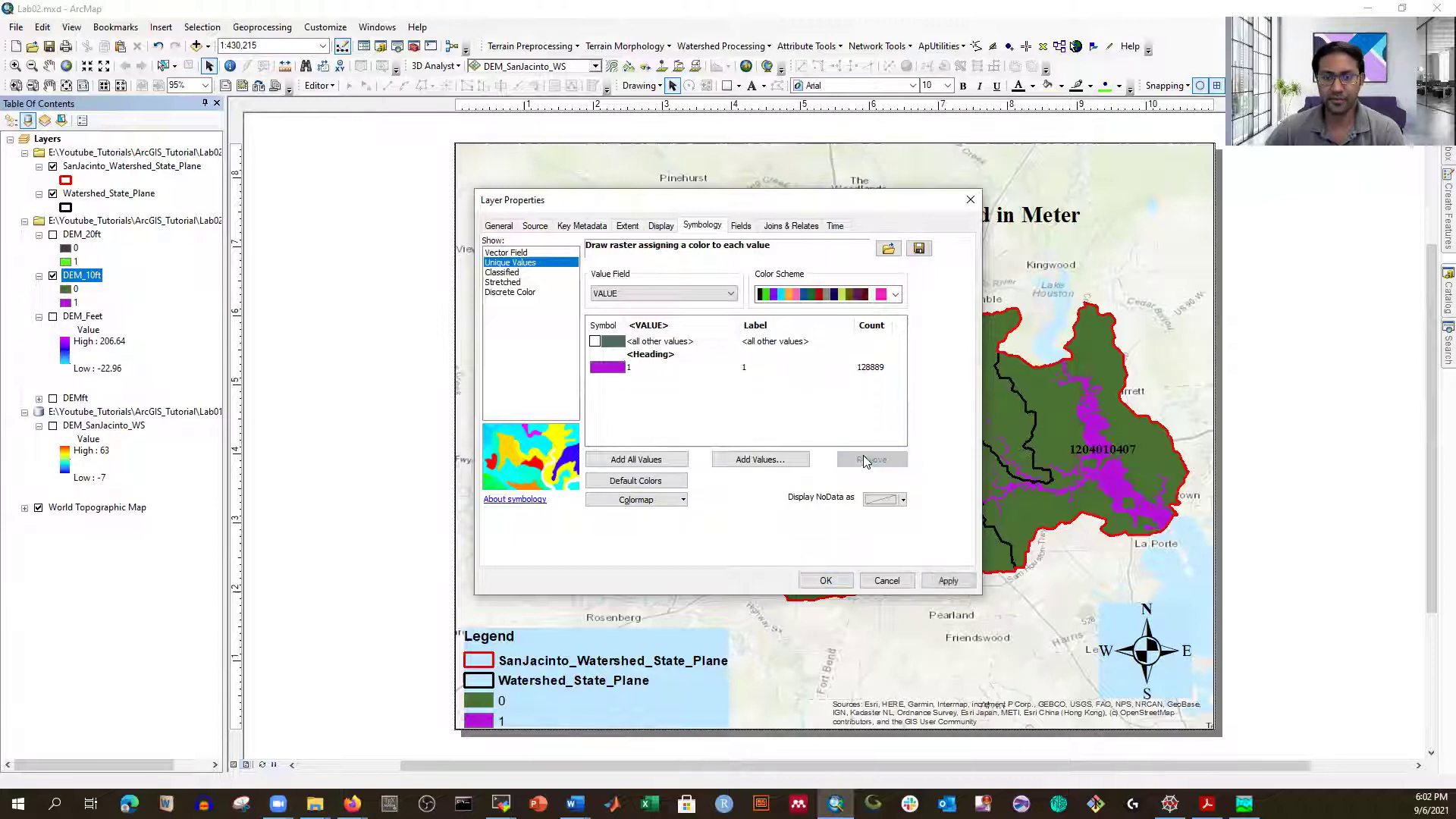
Recolor the value 1 class of DEM_10ft blue and apply the symbology.
left_click(614, 372)
left_click(614, 372)
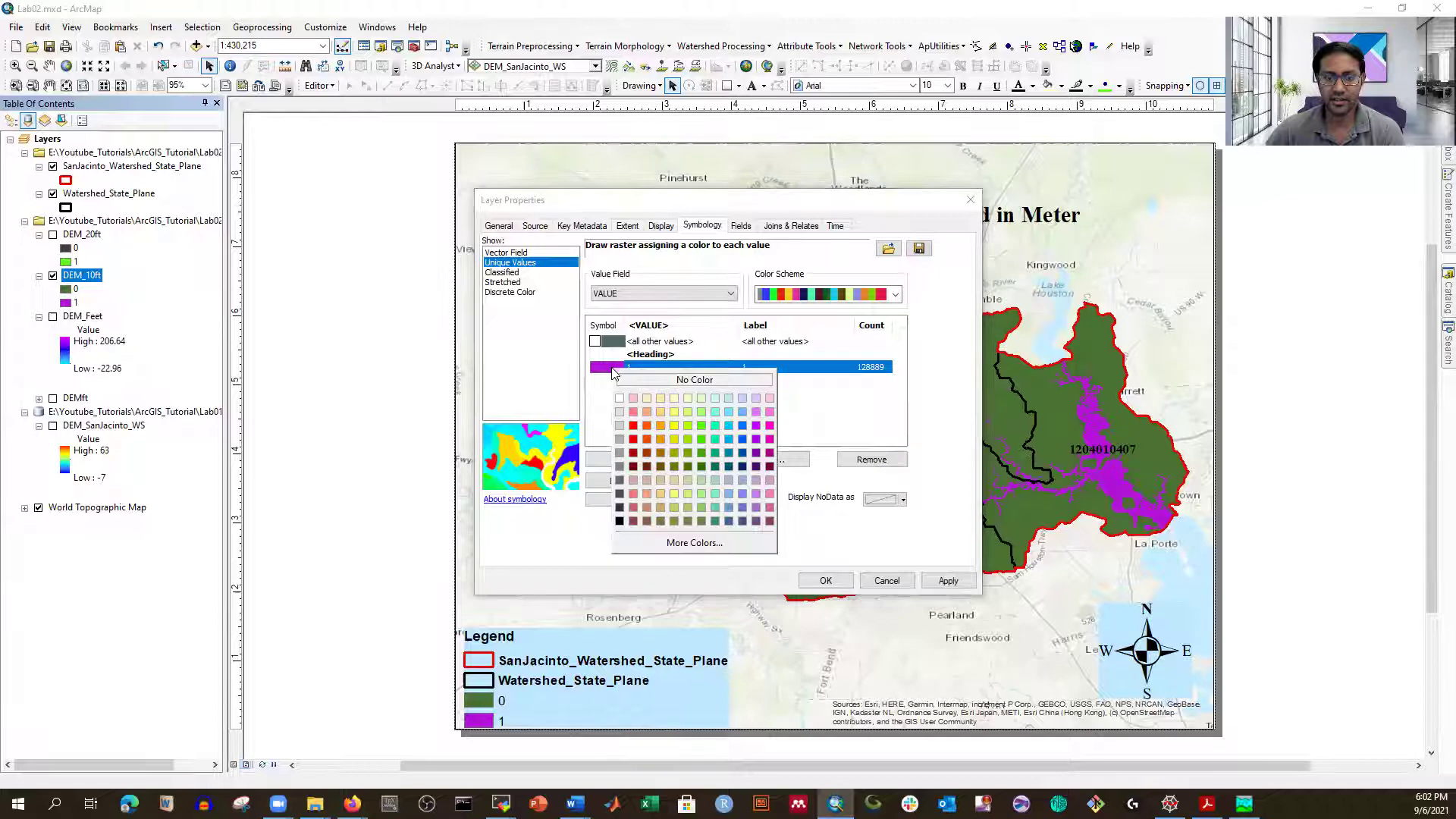
left_click(741, 426)
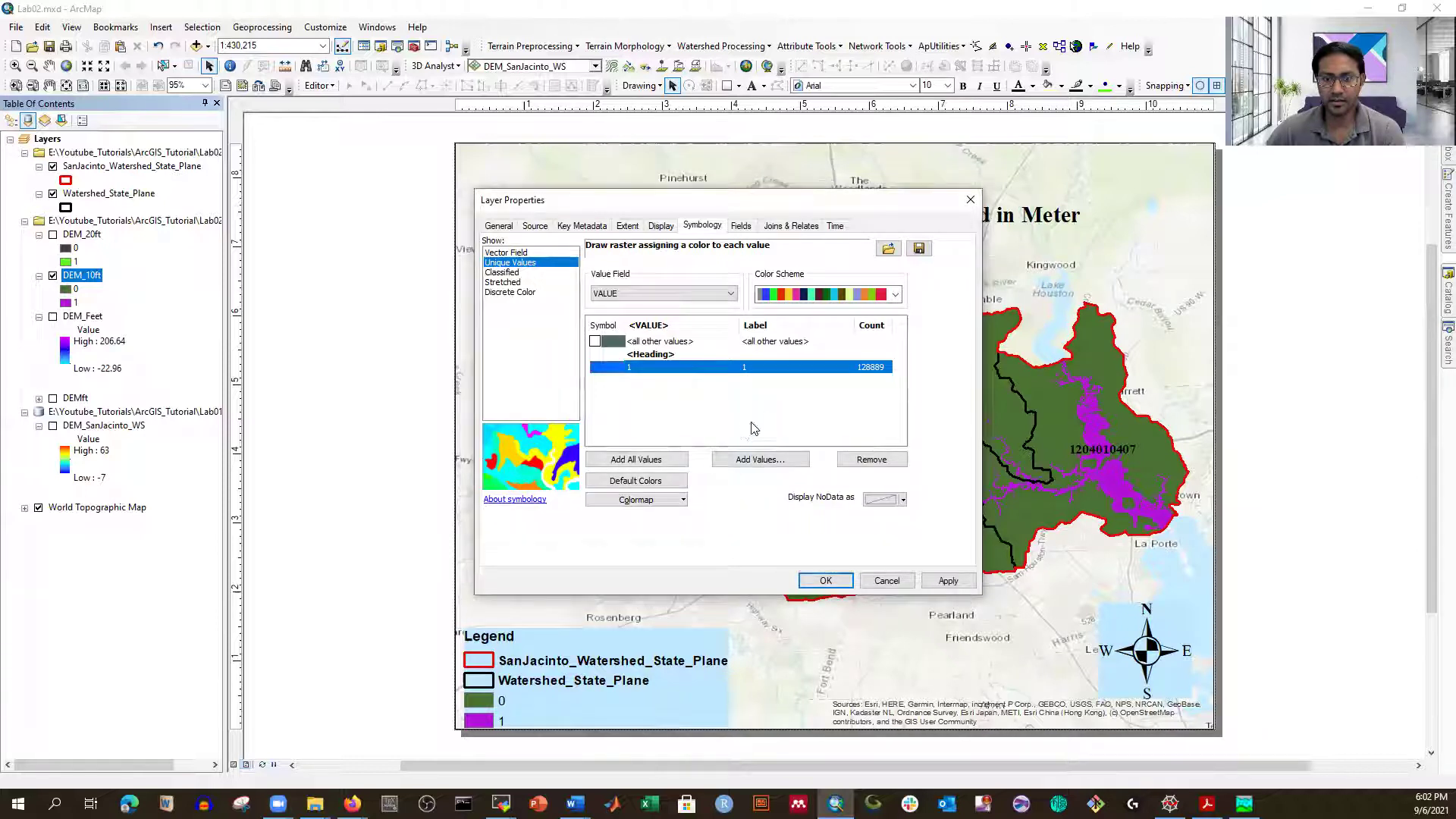
left_click(740, 413)
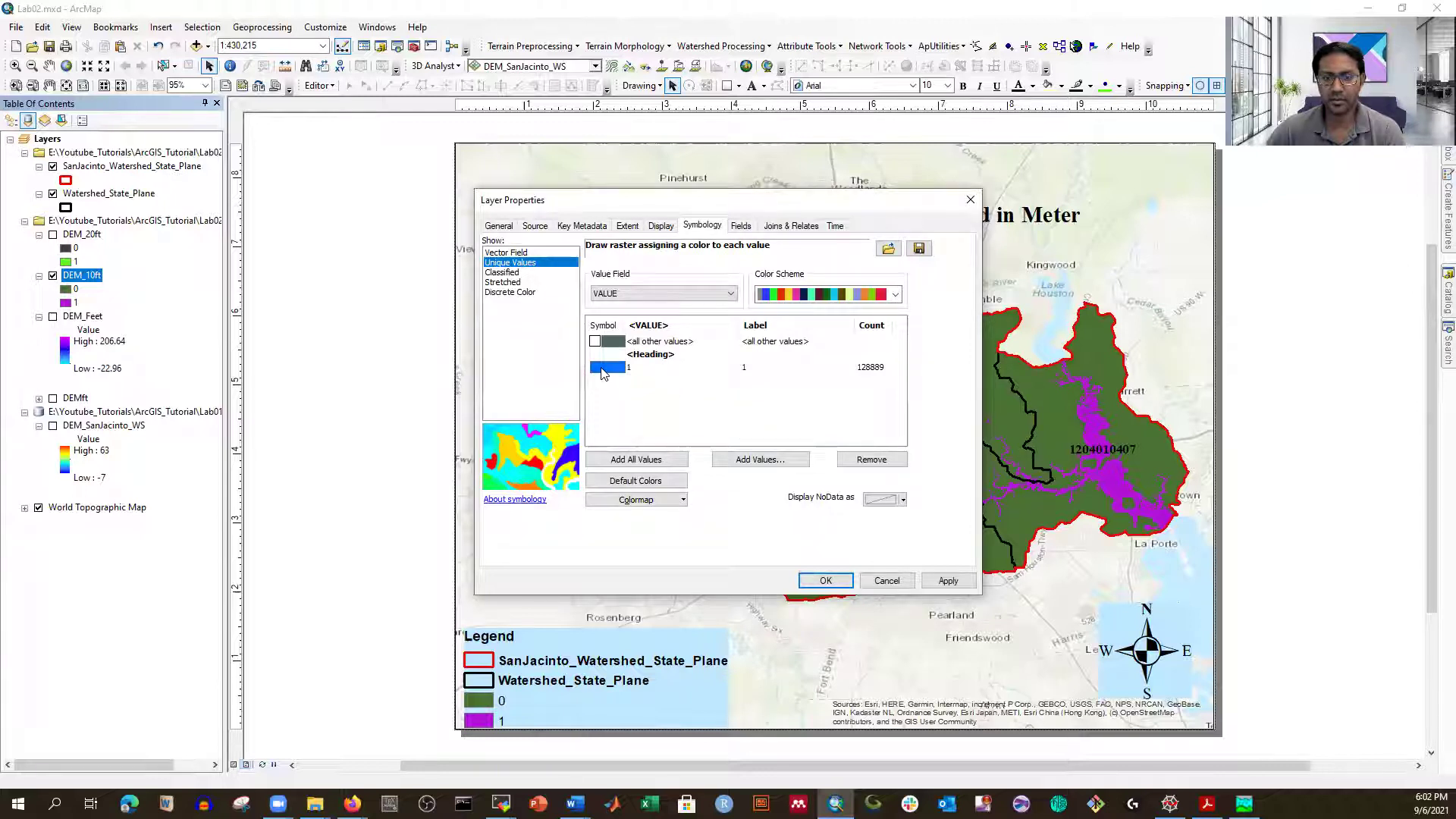
left_click(947, 580)
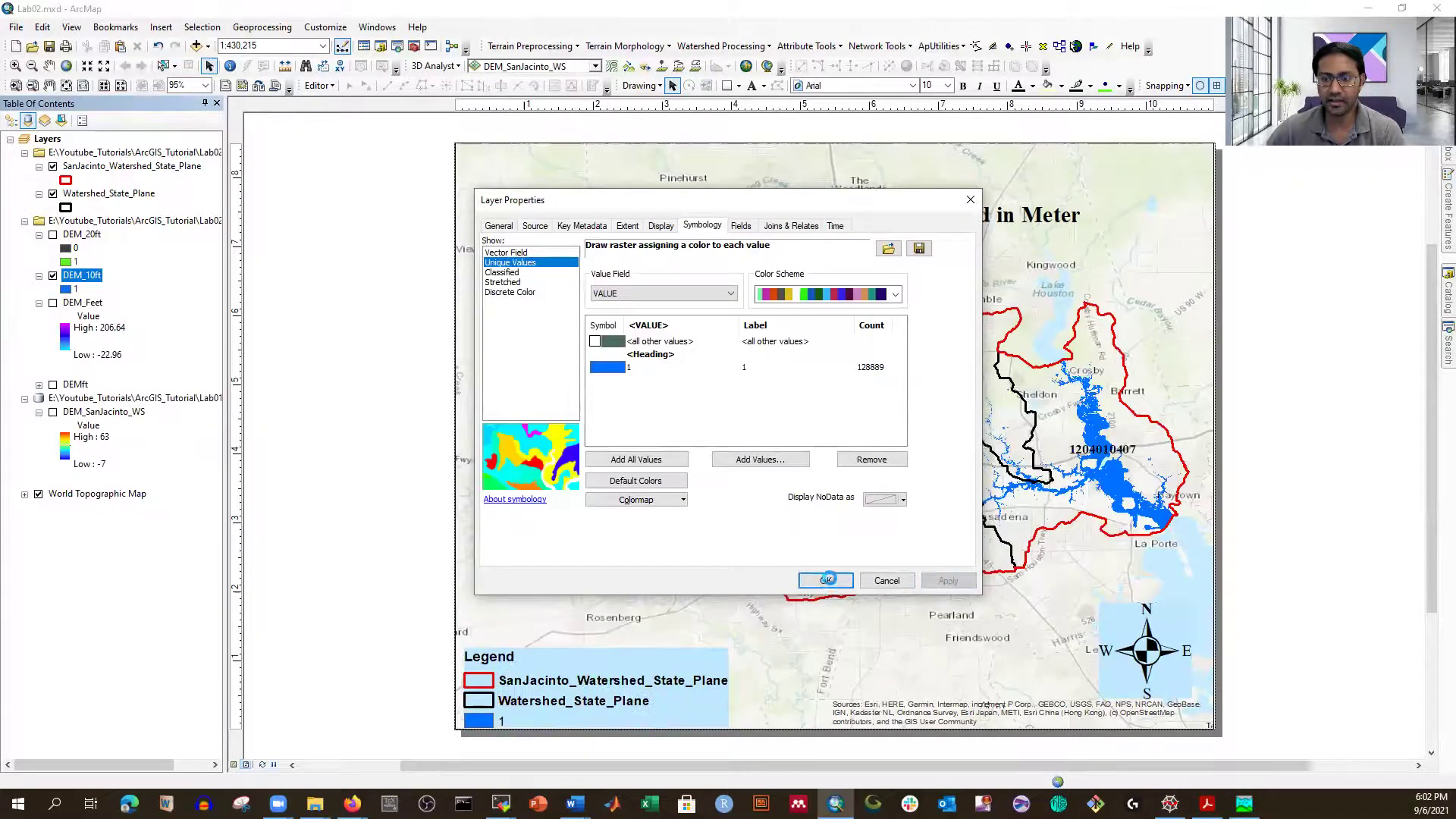
left_click(826, 580)
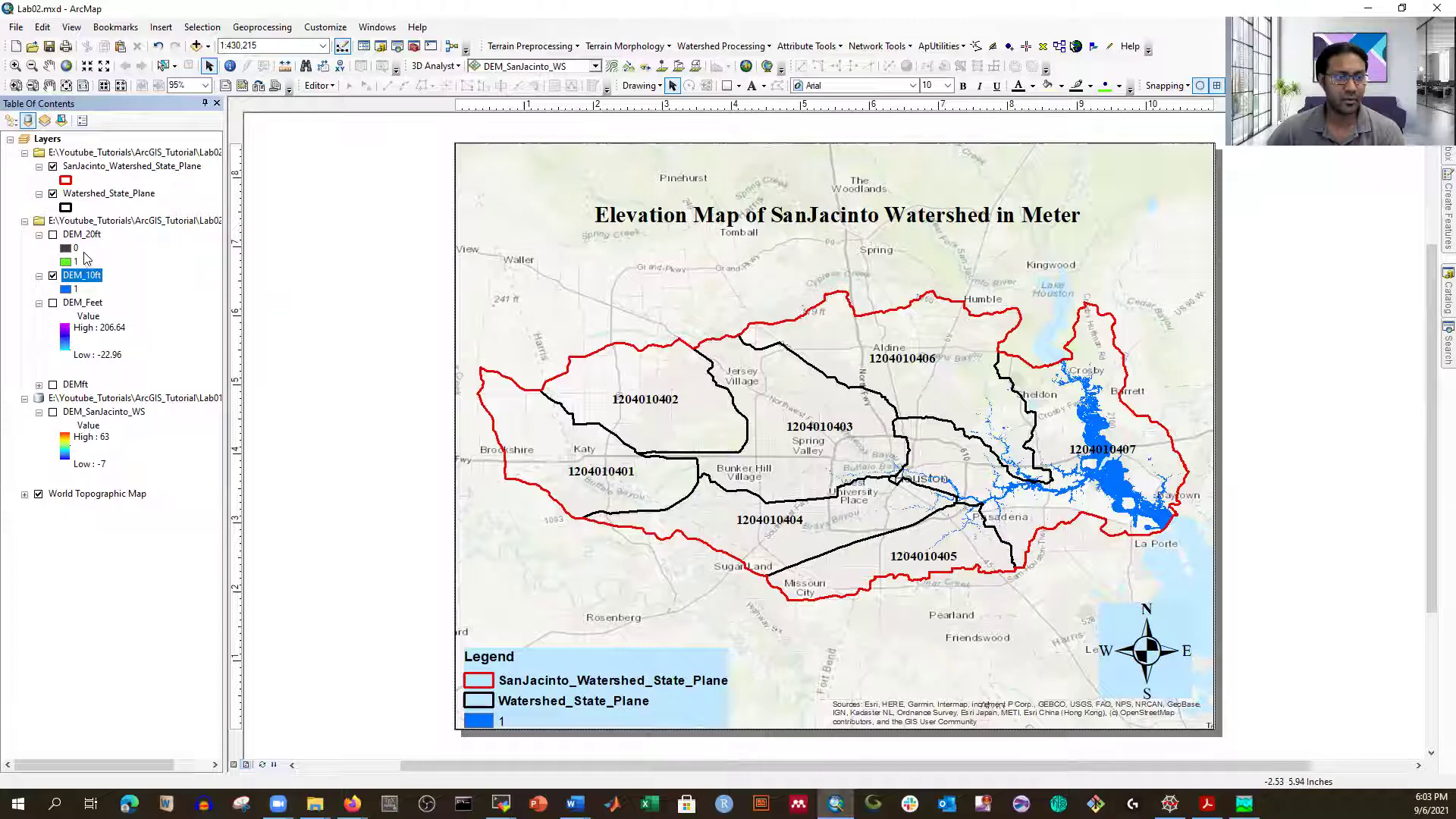
Show the DEM_20ft layer and remove the value 0 class from its symbology.
left_click(53, 234)
right_click(77, 236)
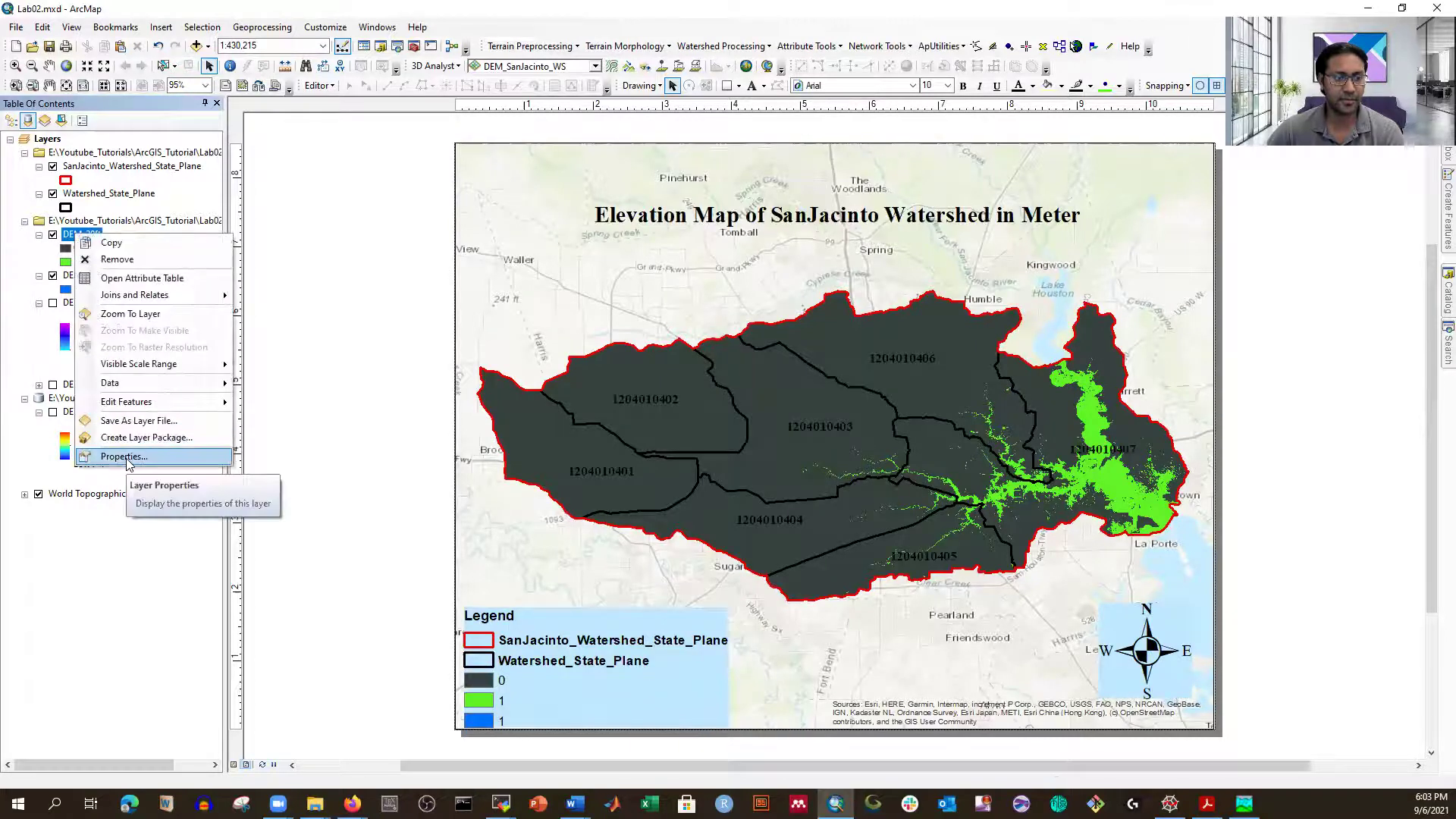
left_click(122, 456)
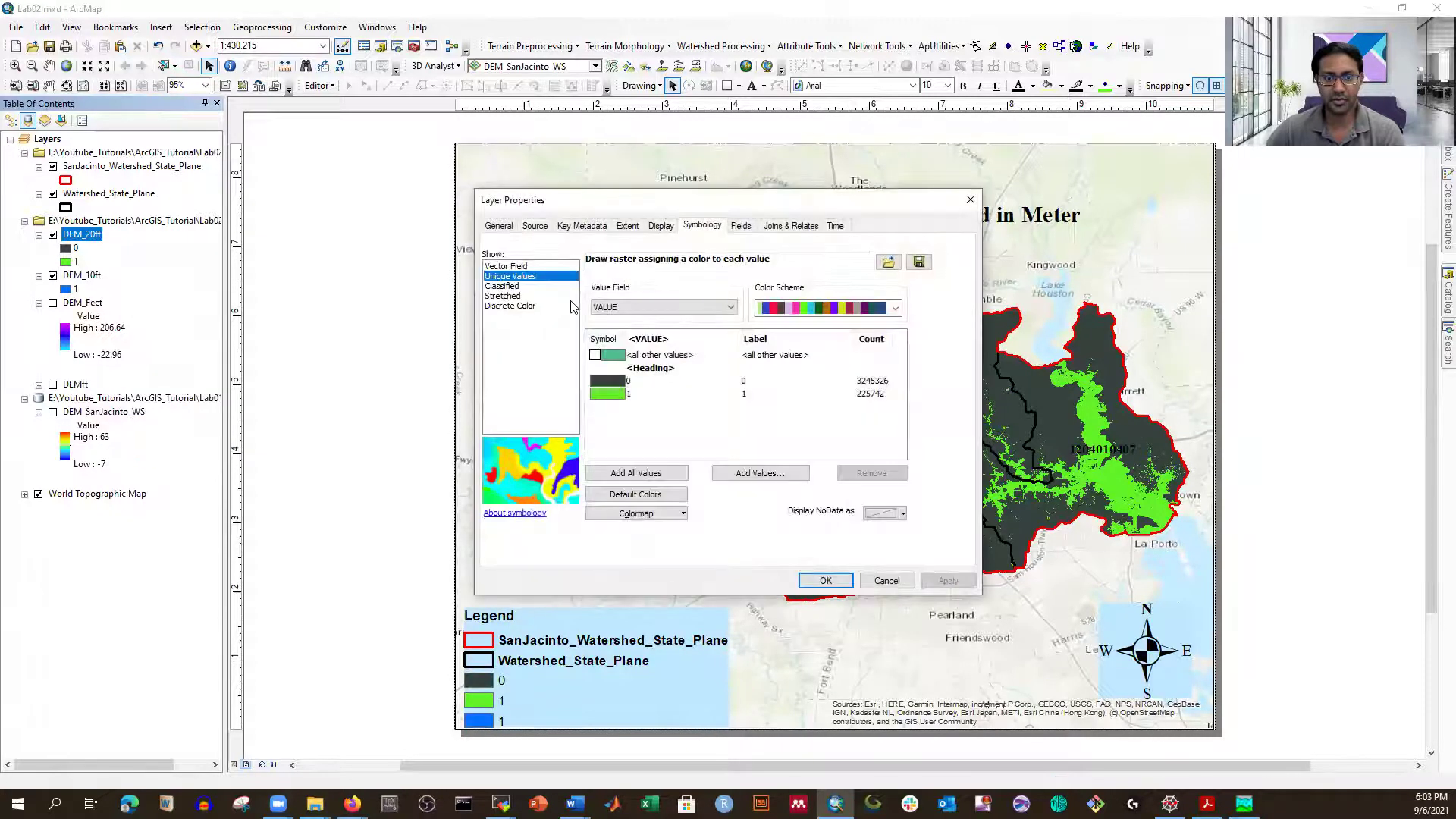
left_click(620, 381)
left_click(871, 473)
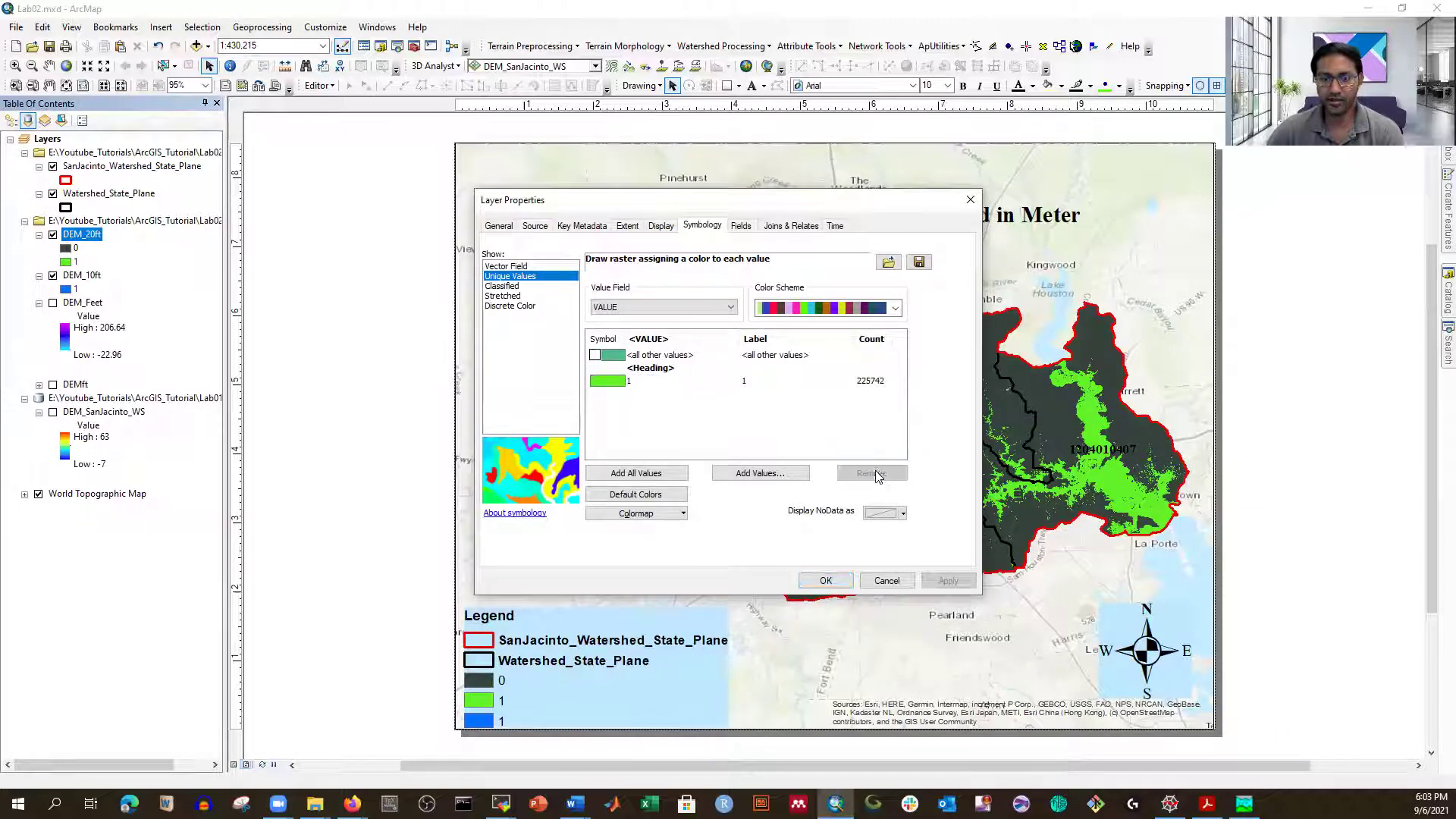
Recolor the value 1 class of DEM_20ft light blue and apply the symbology.
left_click(607, 381)
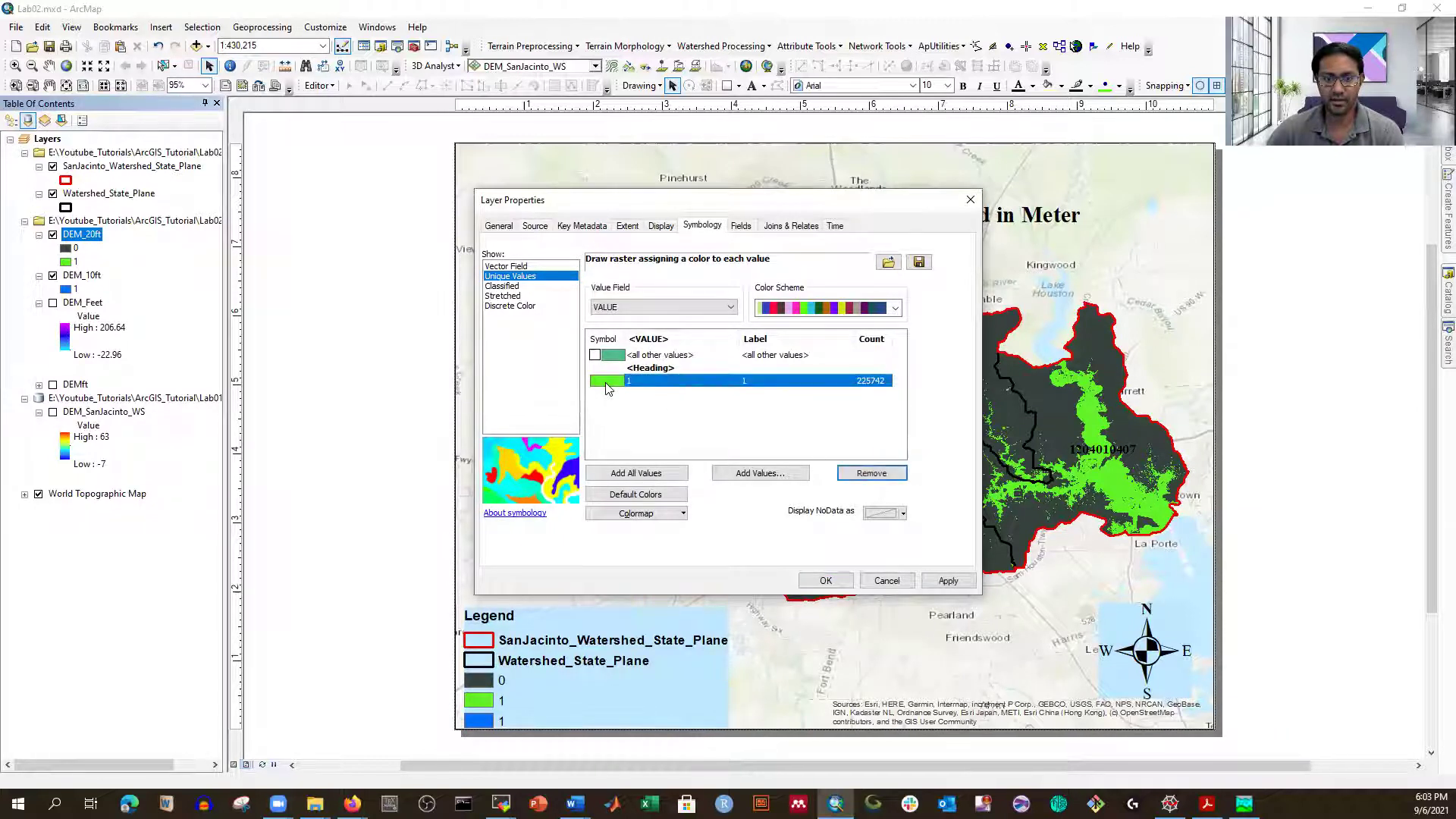
left_click(606, 383)
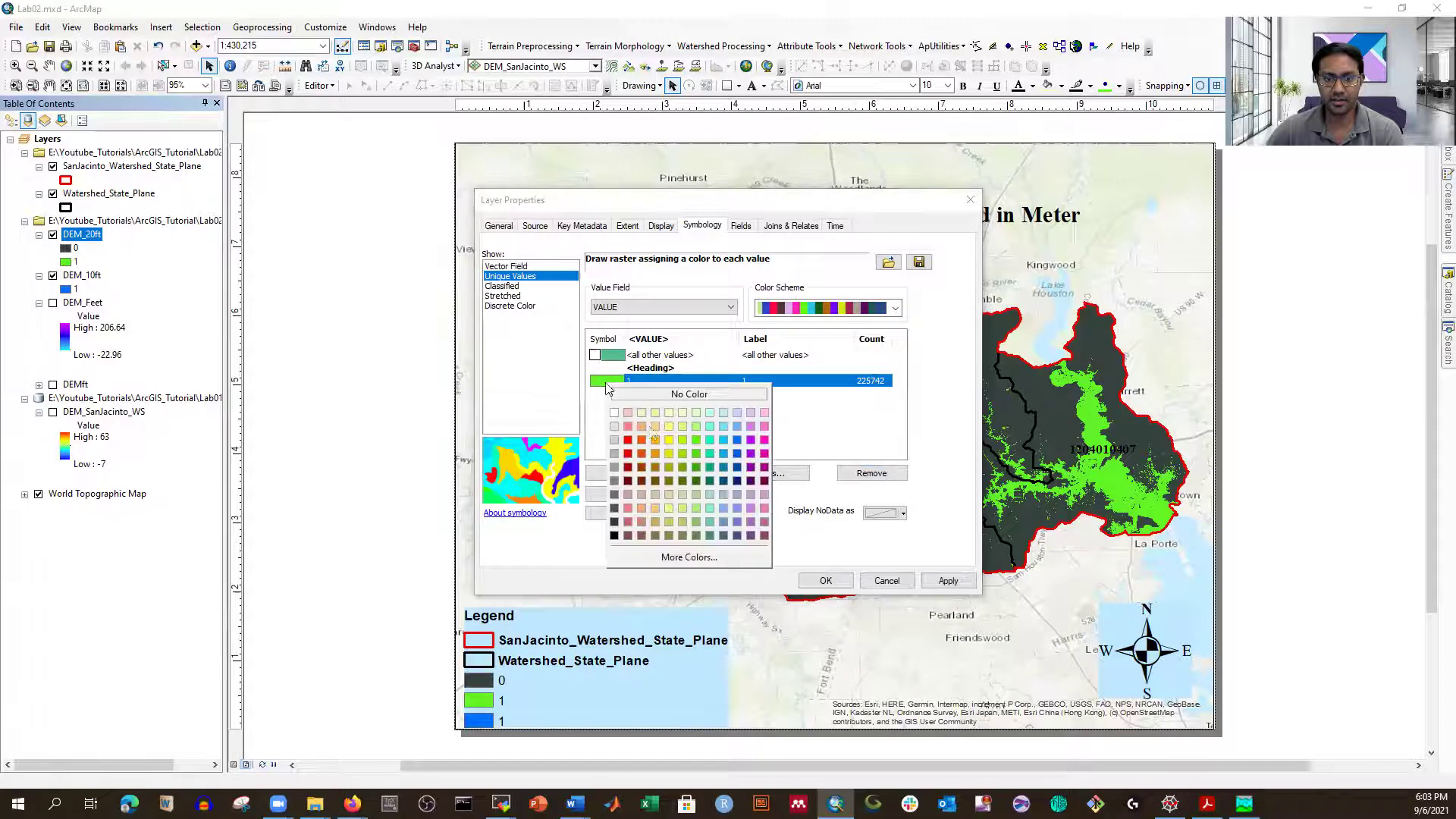
left_click(724, 440)
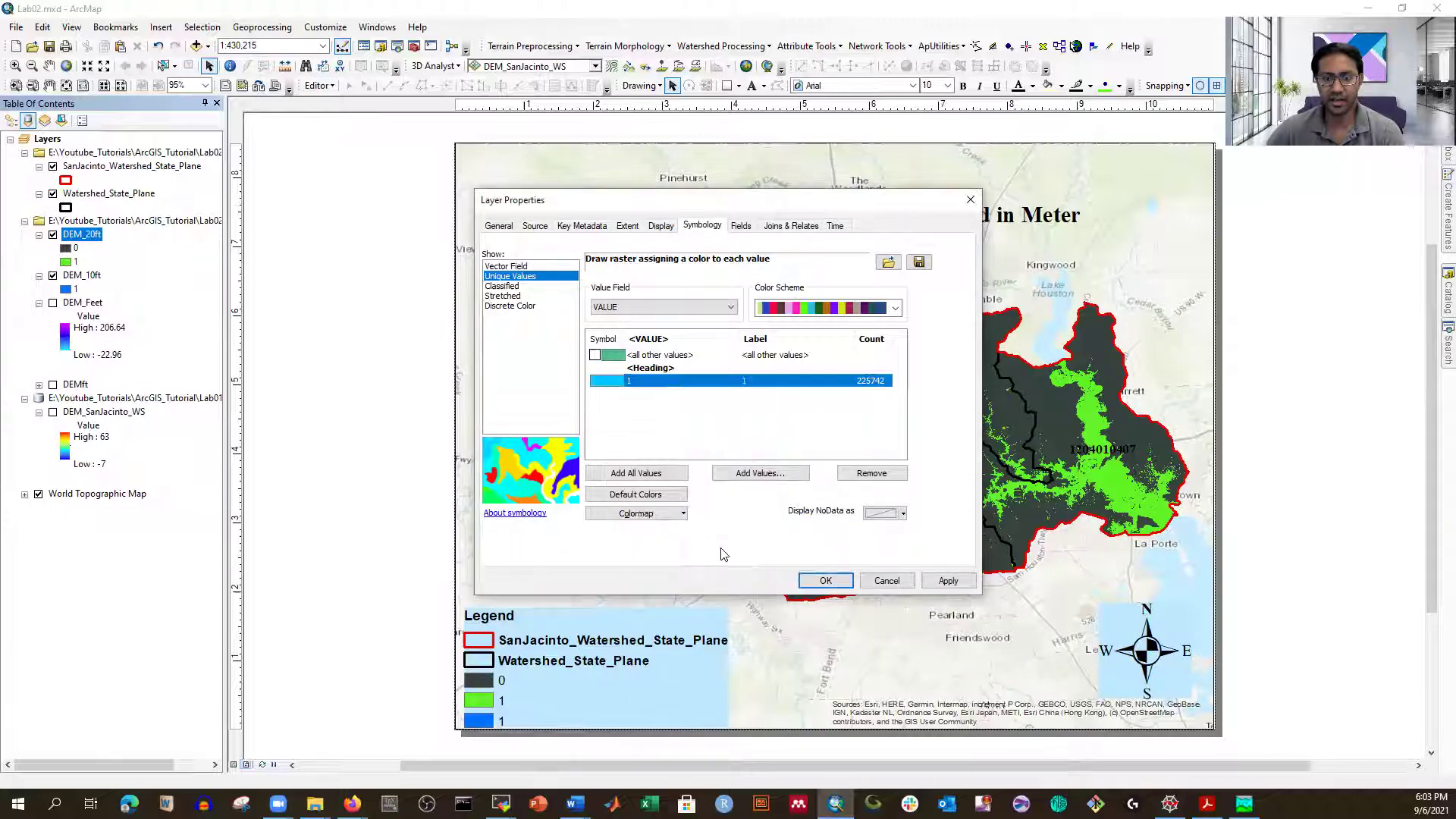
left_click(948, 581)
left_click(828, 580)
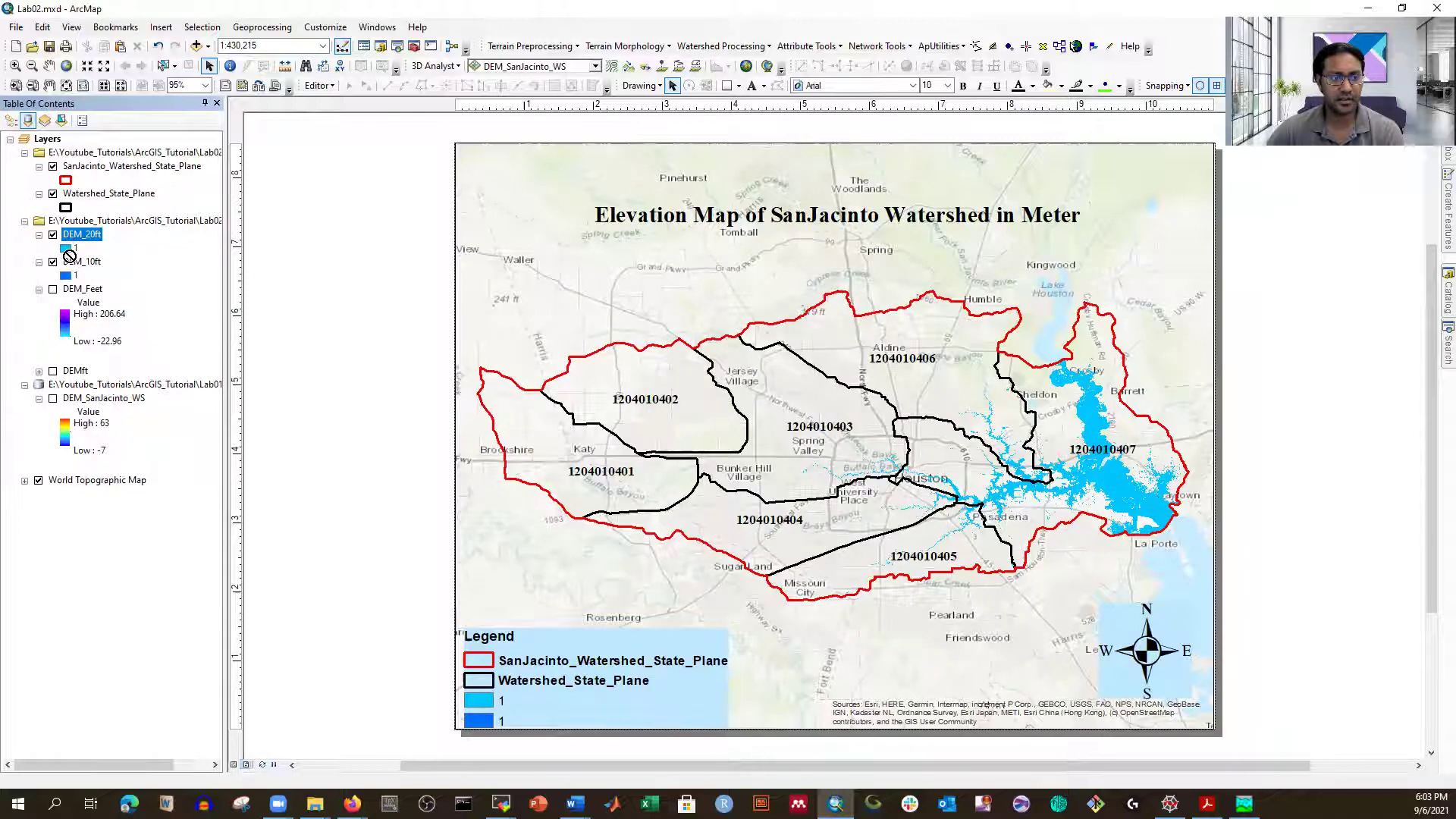
List the layers by drawing order and move DEM_20ft directly below DEM_10ft.
left_click_drag(74, 263, 68, 219)
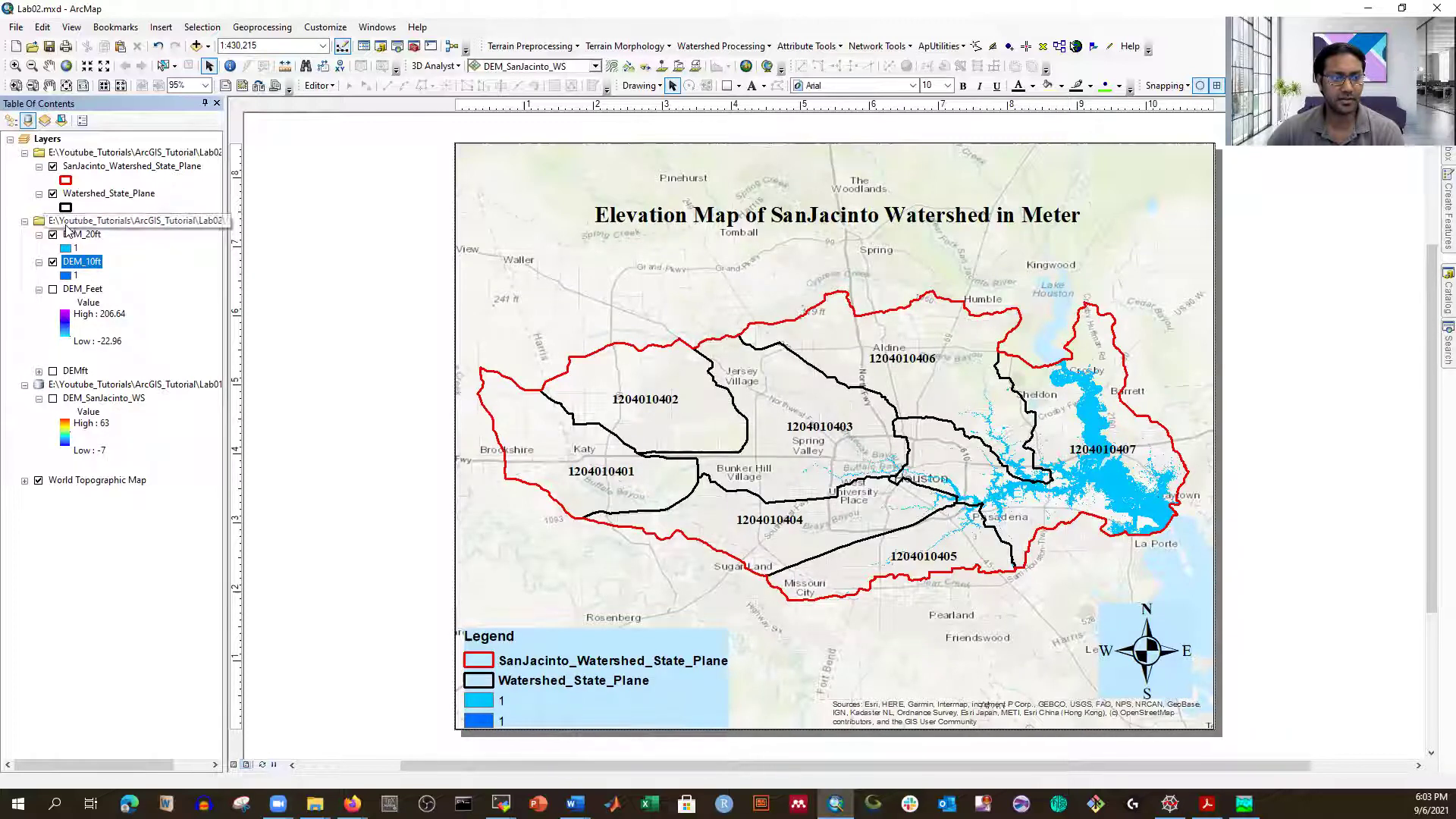
left_click(10, 121)
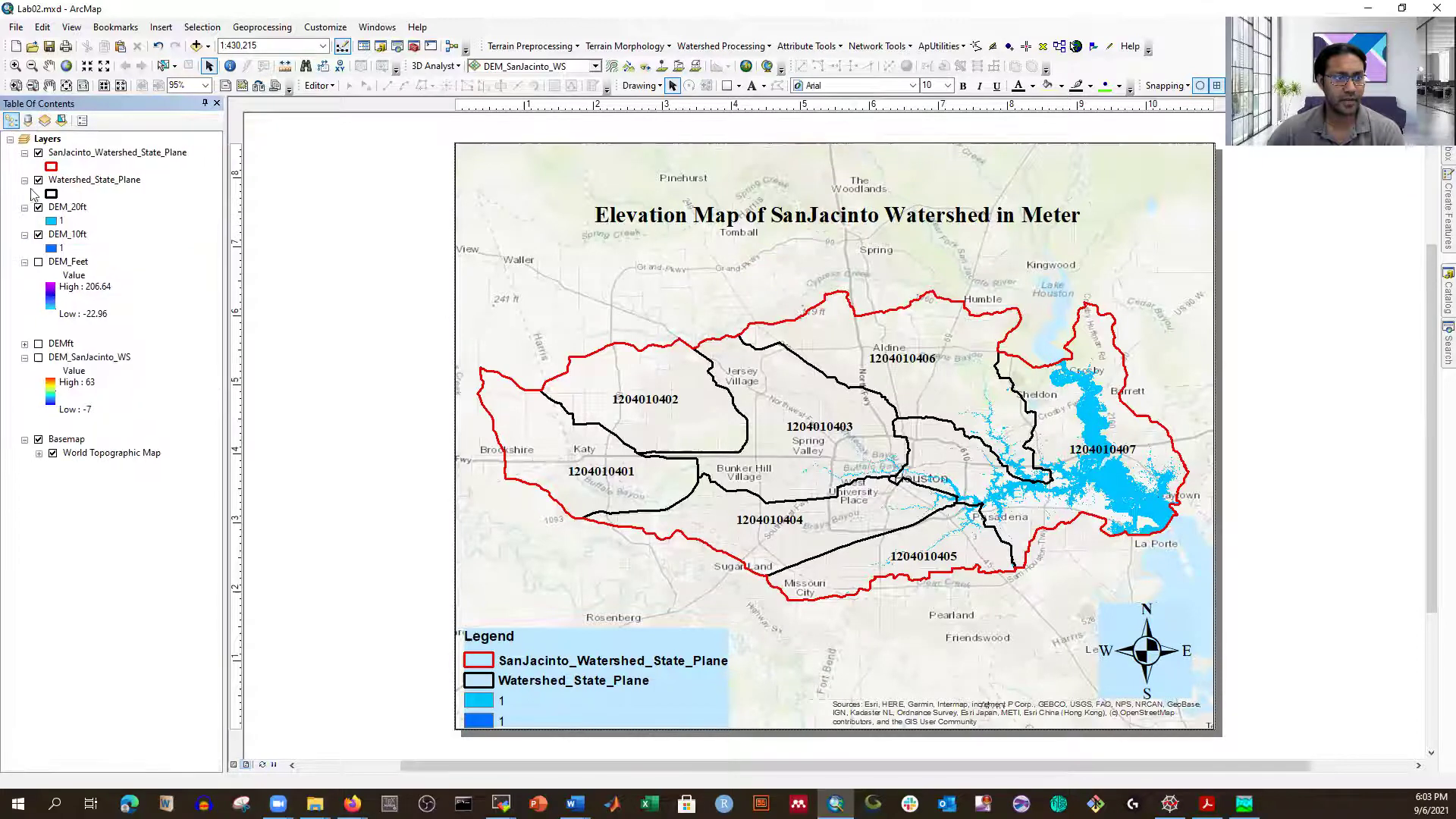
left_click_drag(68, 208, 62, 255)
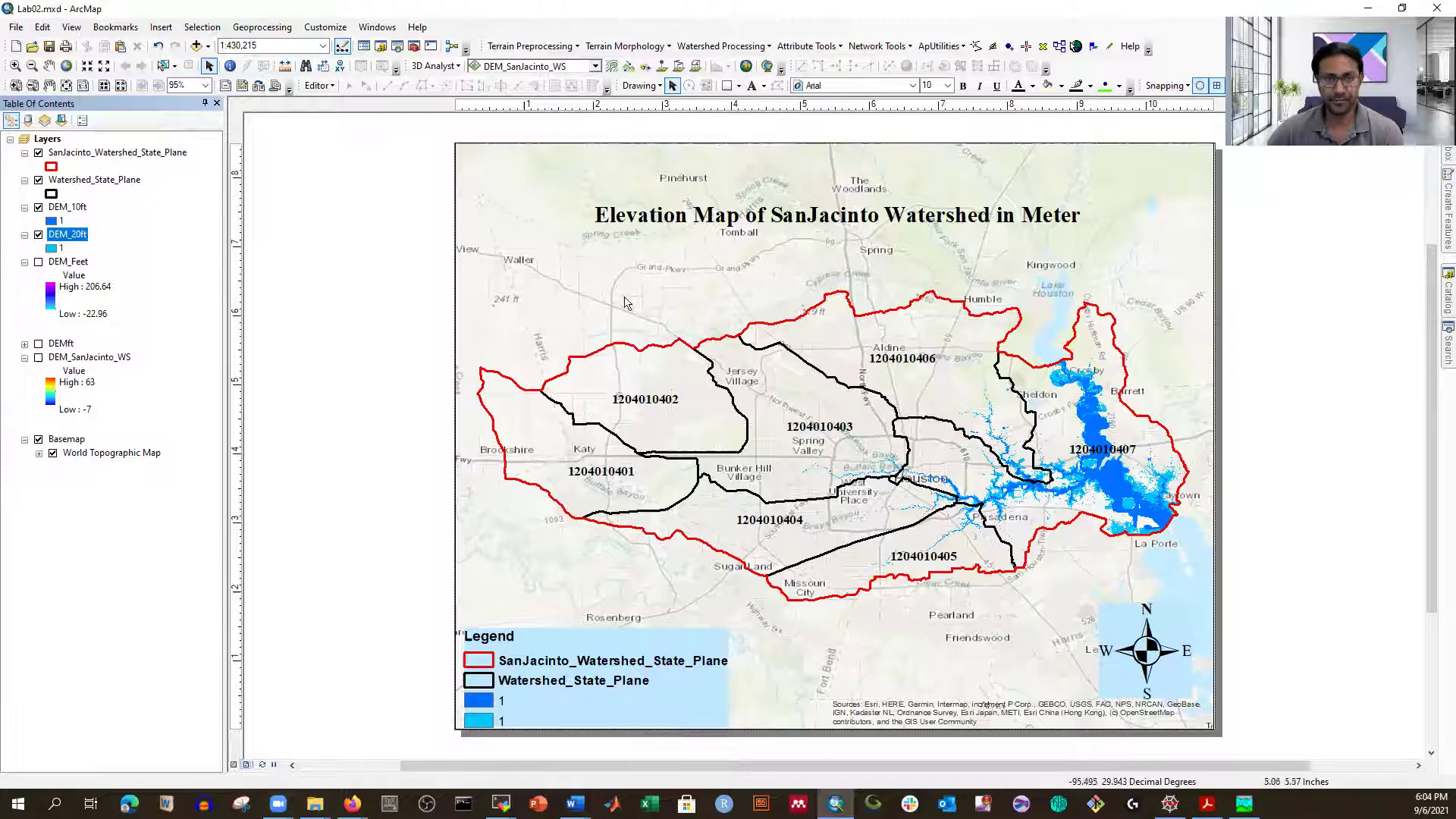
Open the DEM_20ft attribute table and add a field named Flood_Inundation_Area of type Double.
right_click(79, 239)
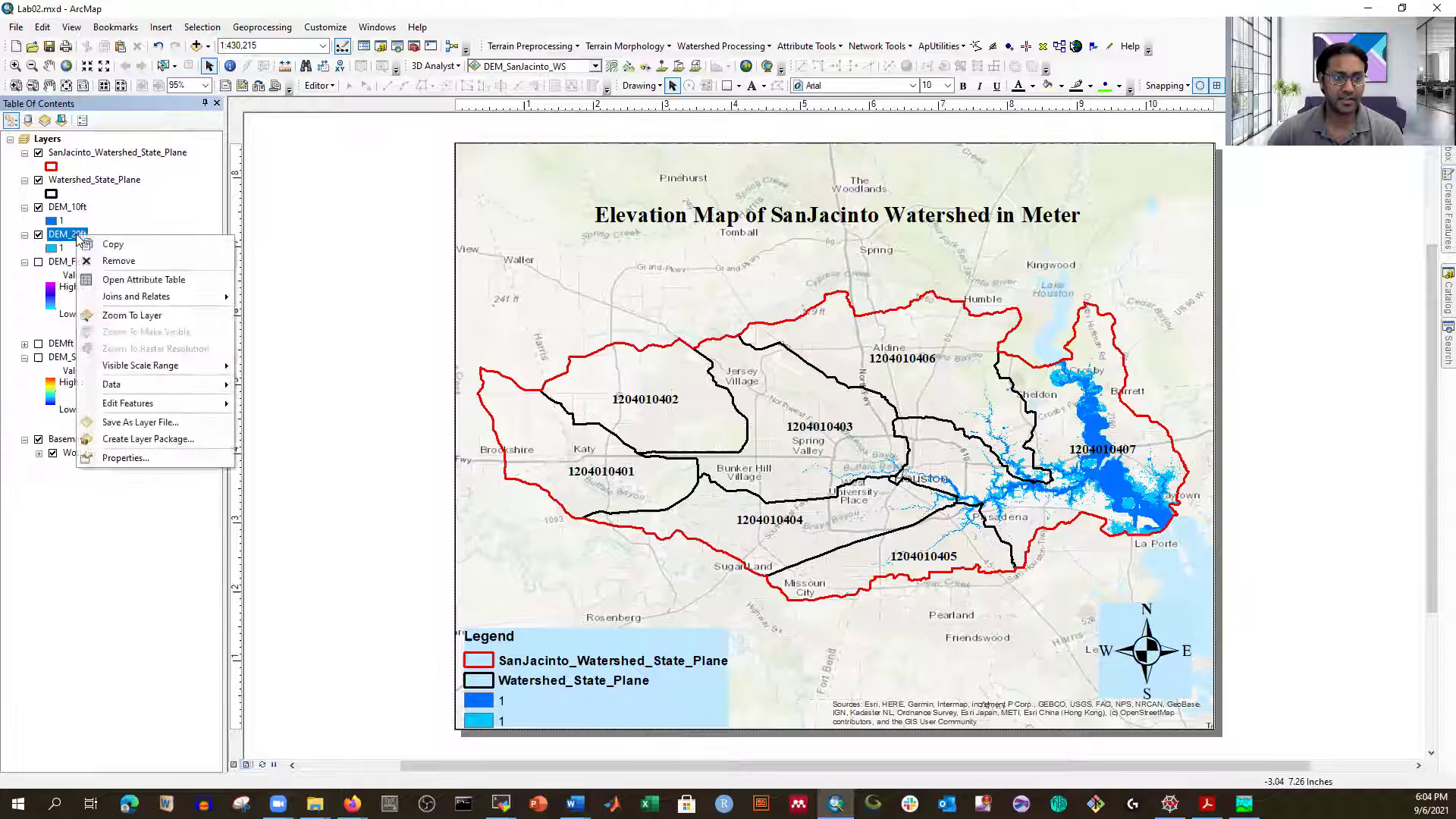
left_click(127, 280)
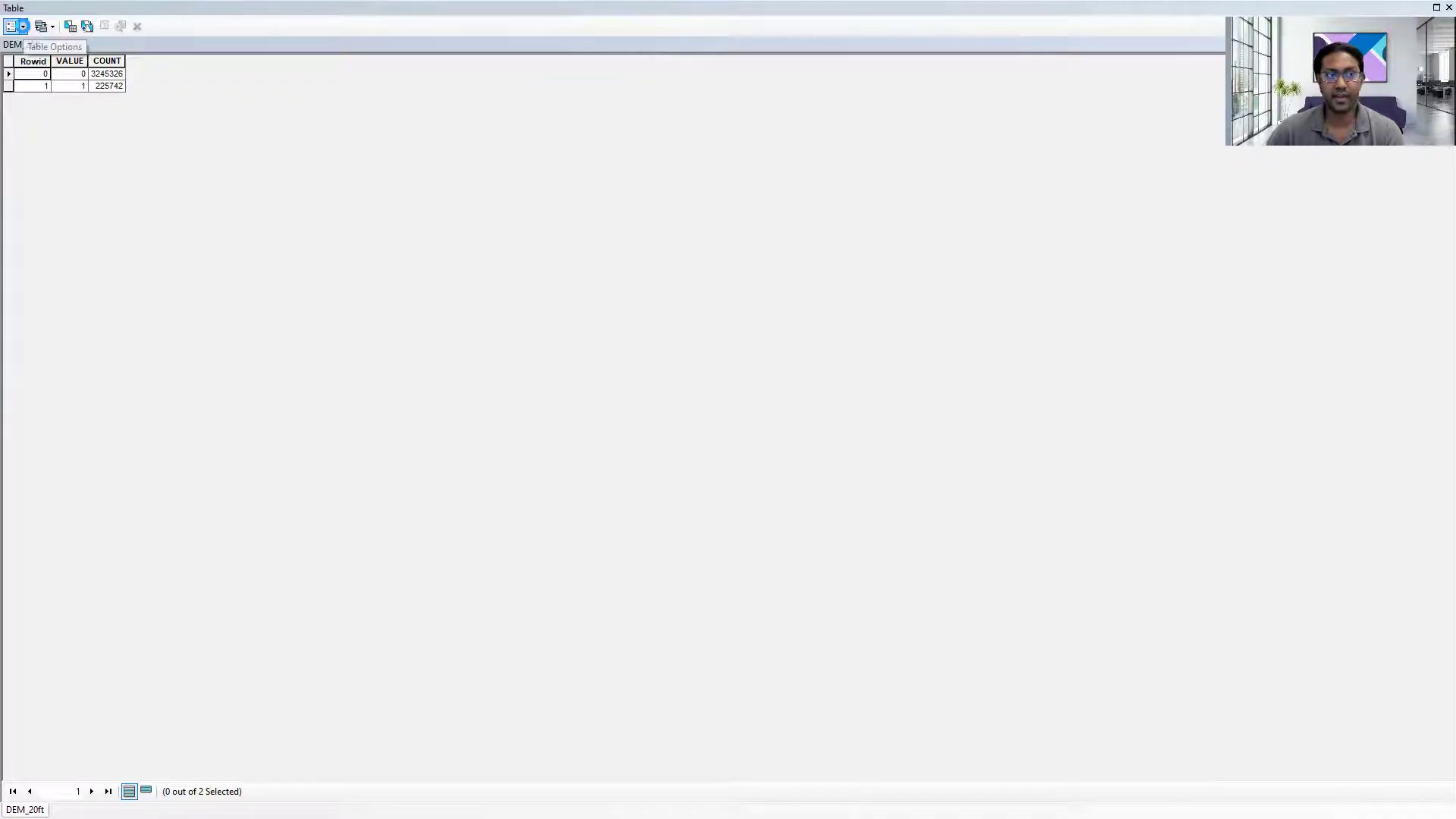
left_click(15, 29)
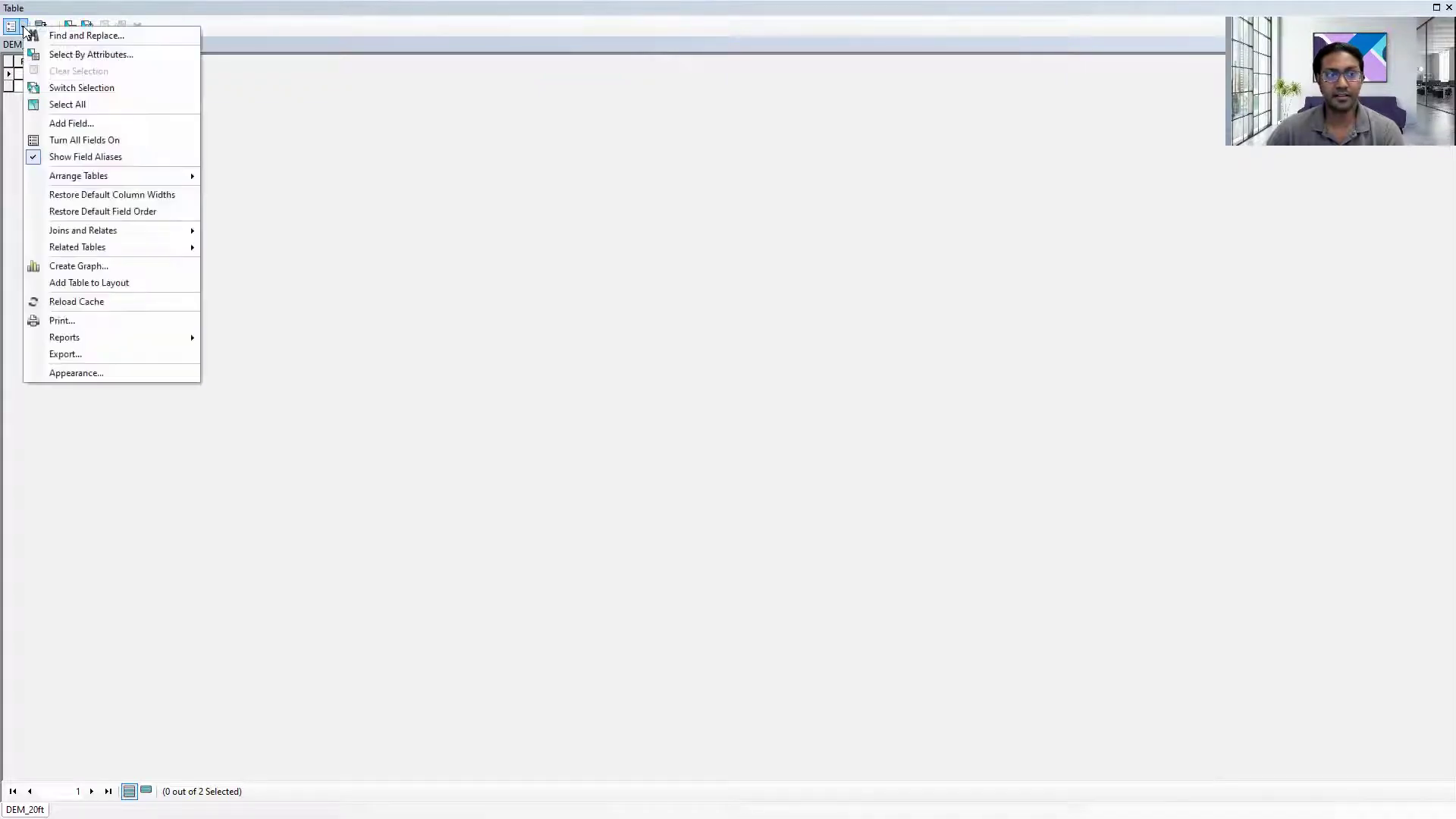
left_click(71, 125)
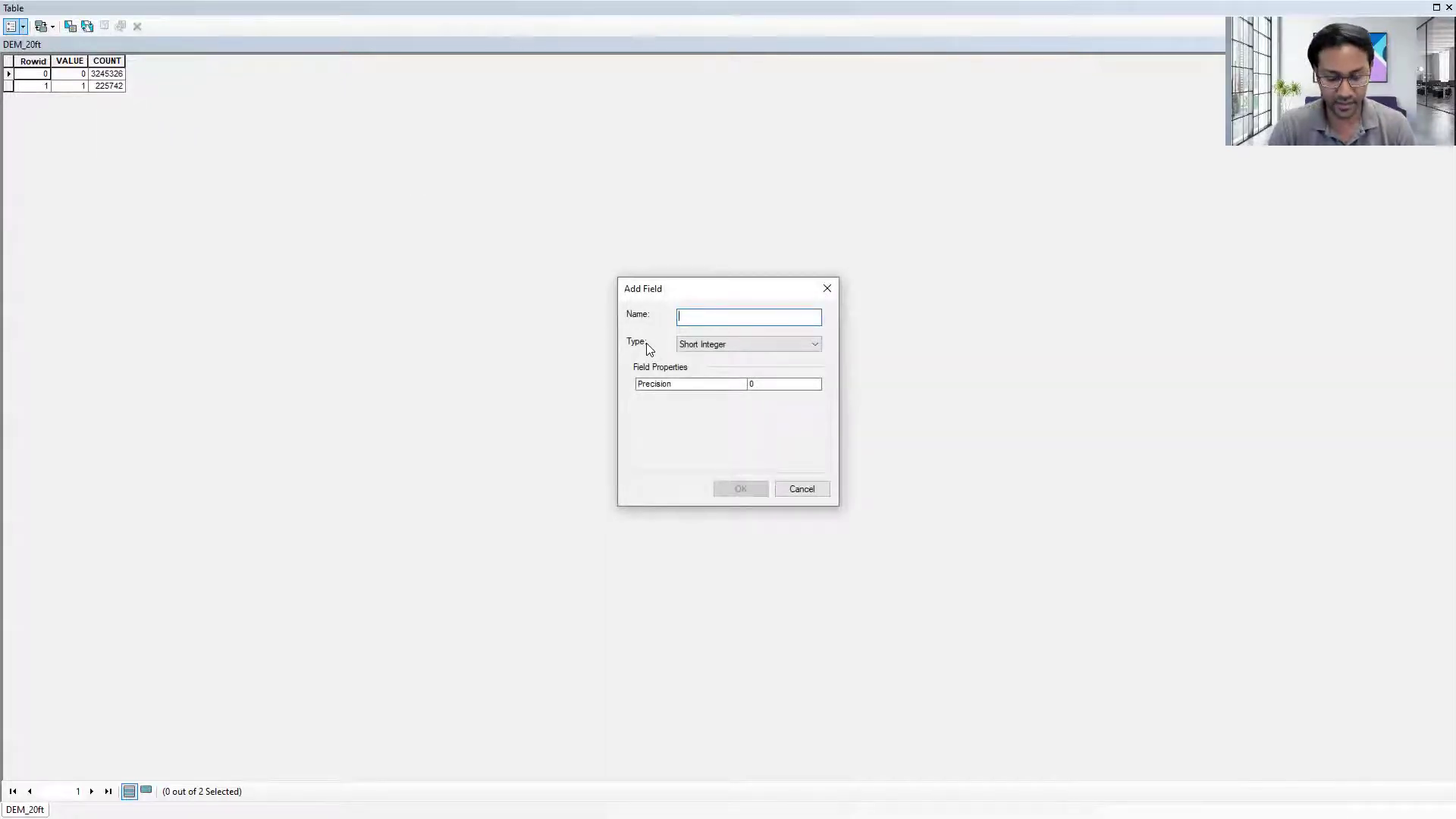
type("Flood_In")
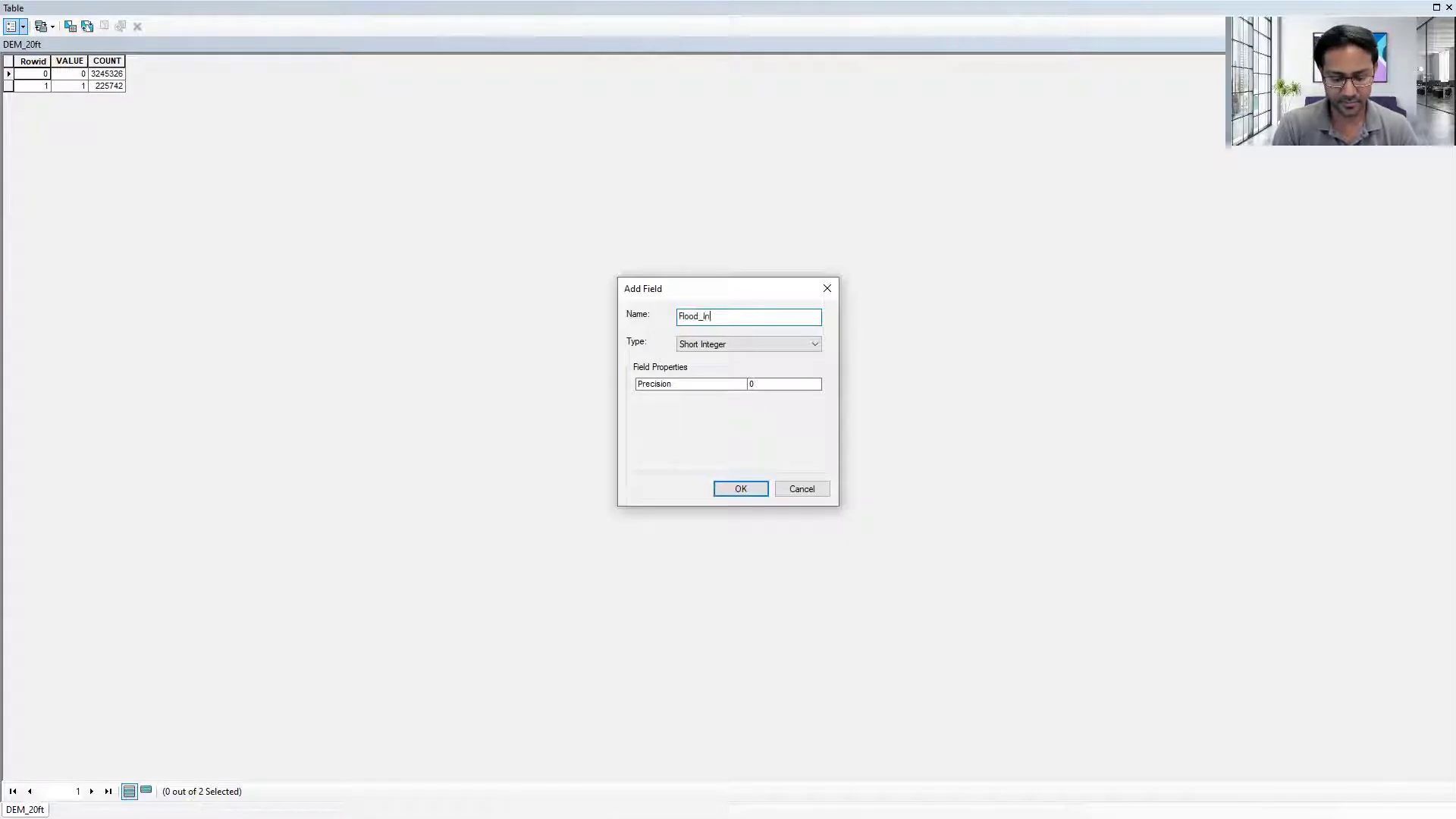
type("undation_Area")
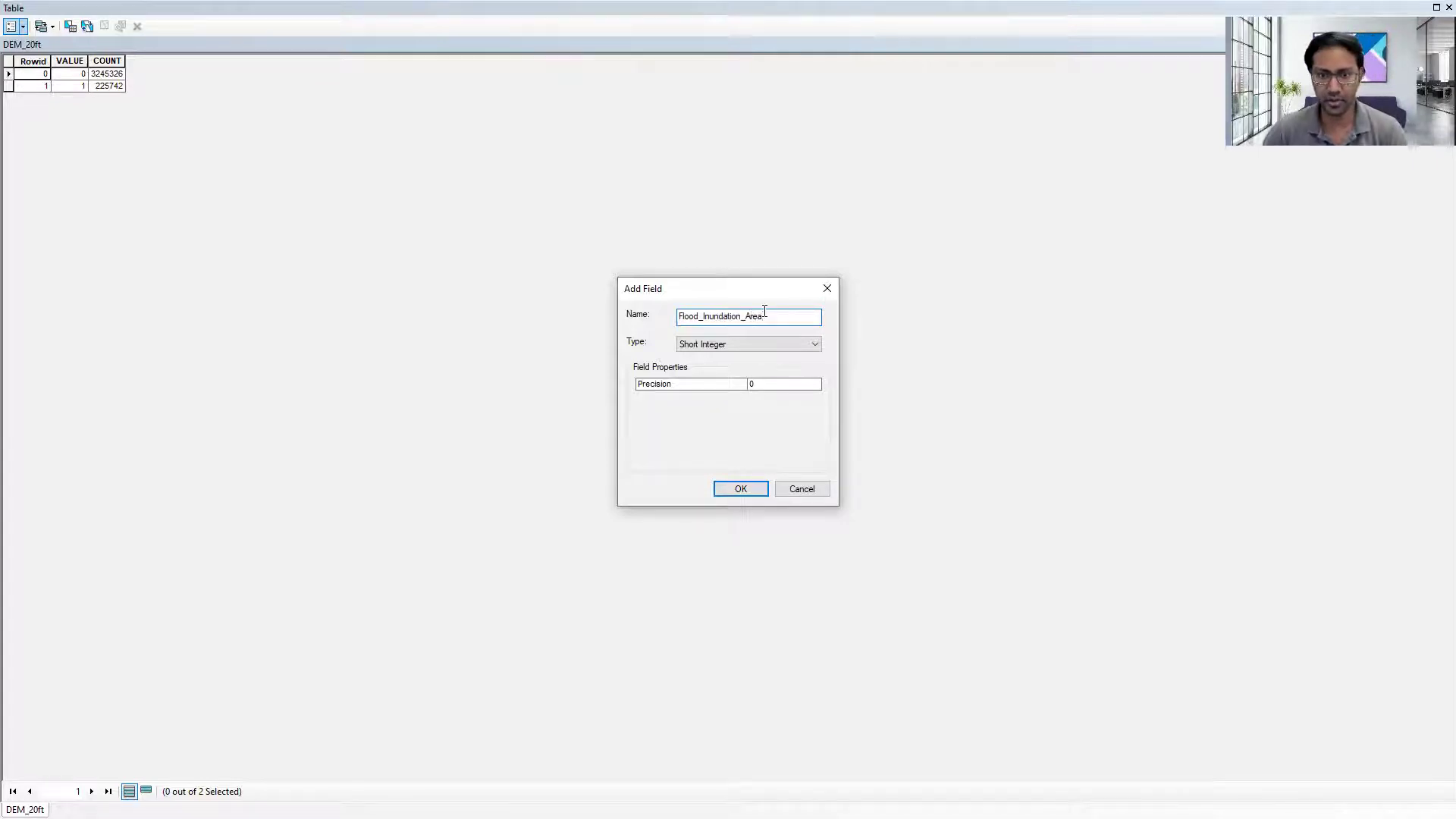
left_click_drag(767, 316, 685, 319)
left_click(699, 345)
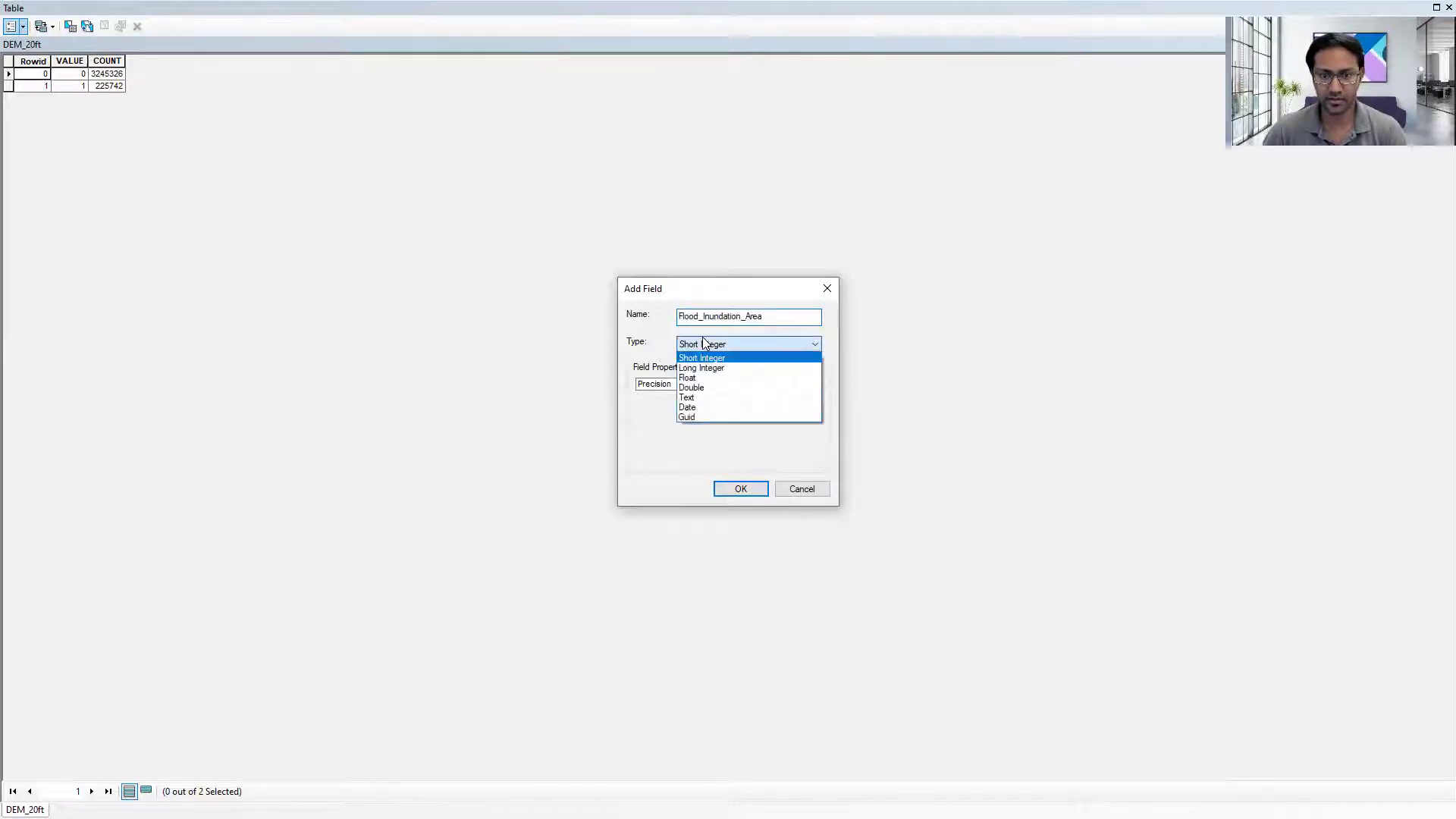
left_click(702, 387)
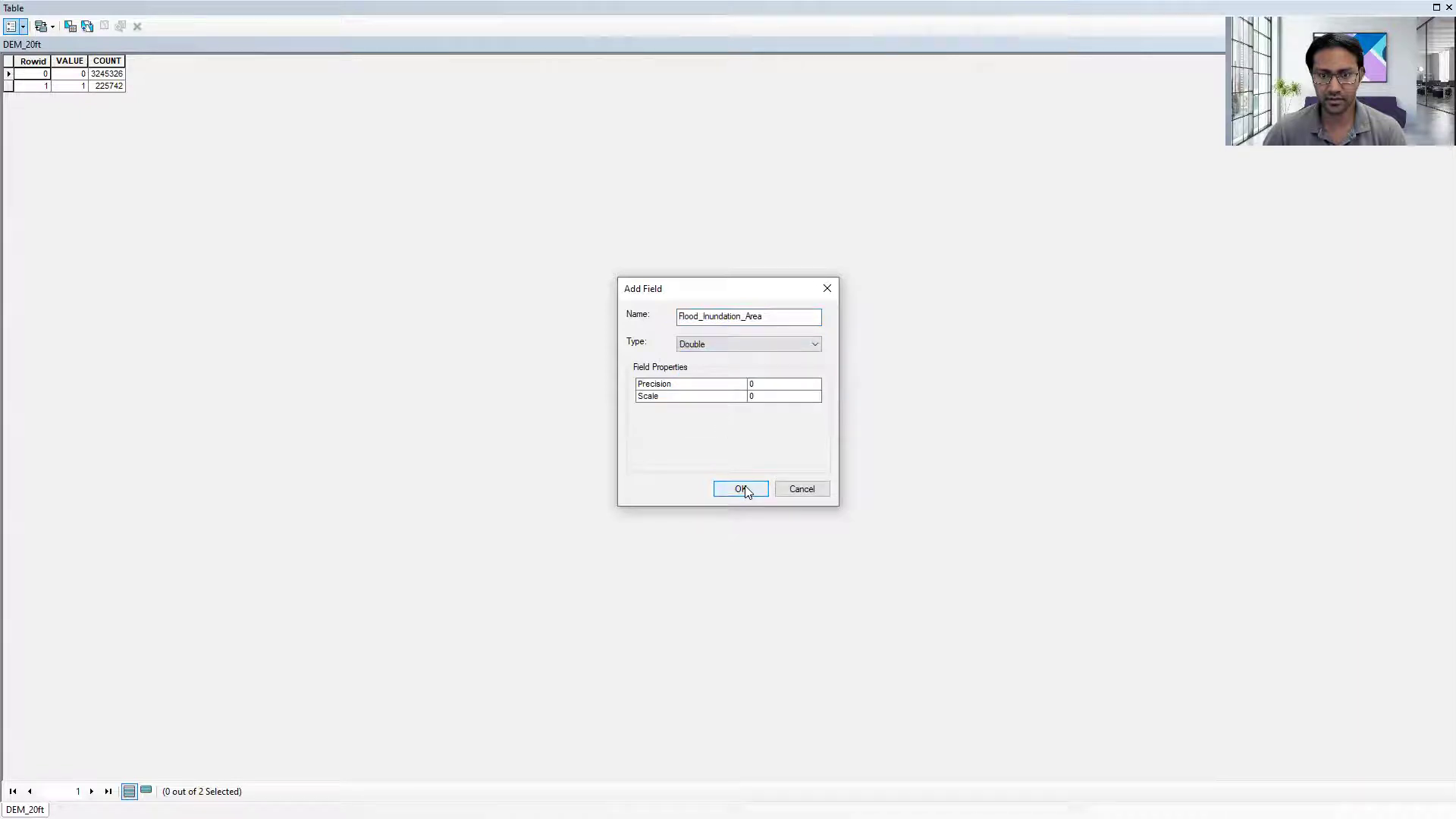
left_click(745, 488)
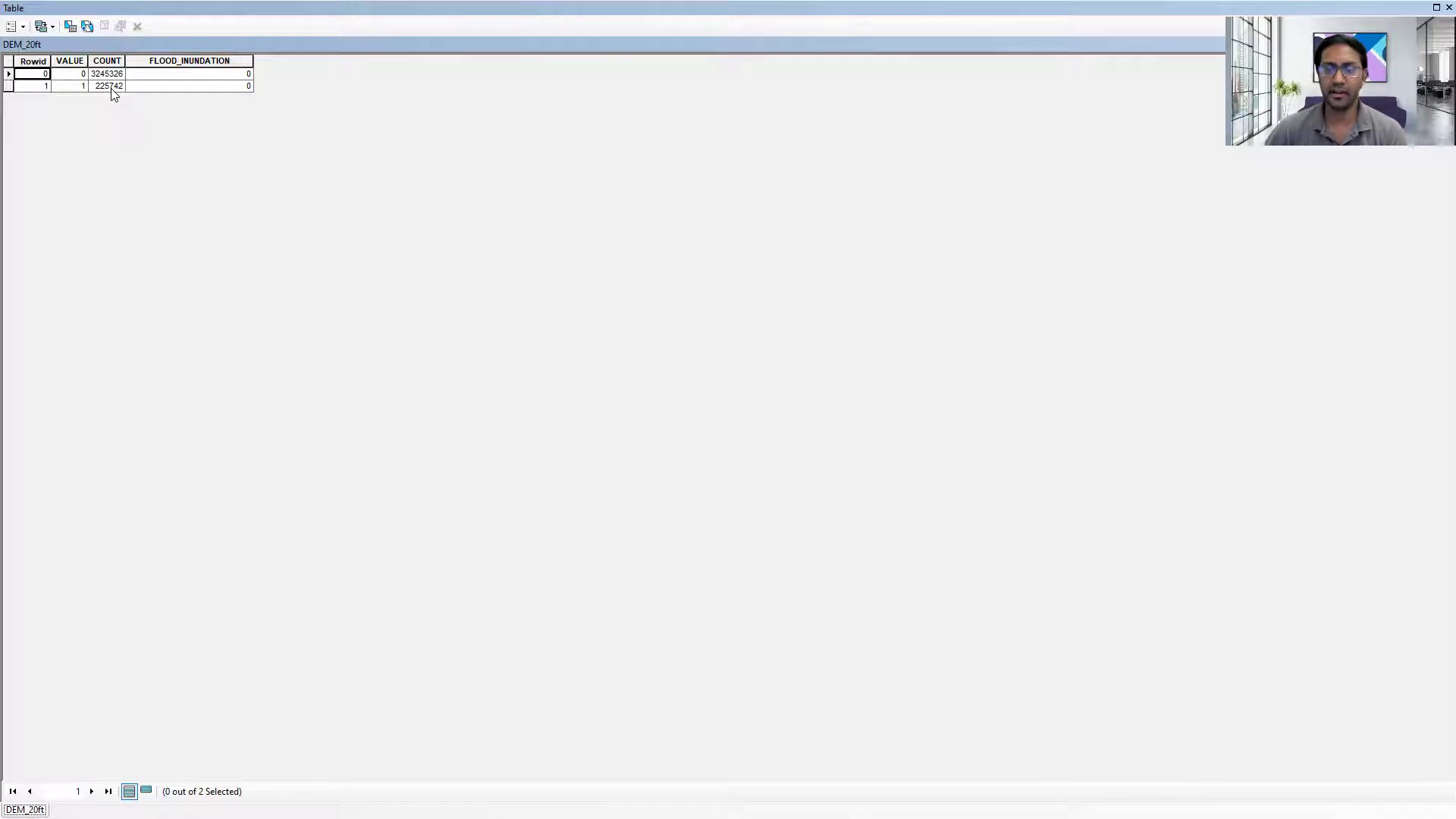
Start a Field Calculator expression for the FLOOD_INUNDATION field that multiplies [COUNT] by 97.44*97.44.
left_click(230, 78)
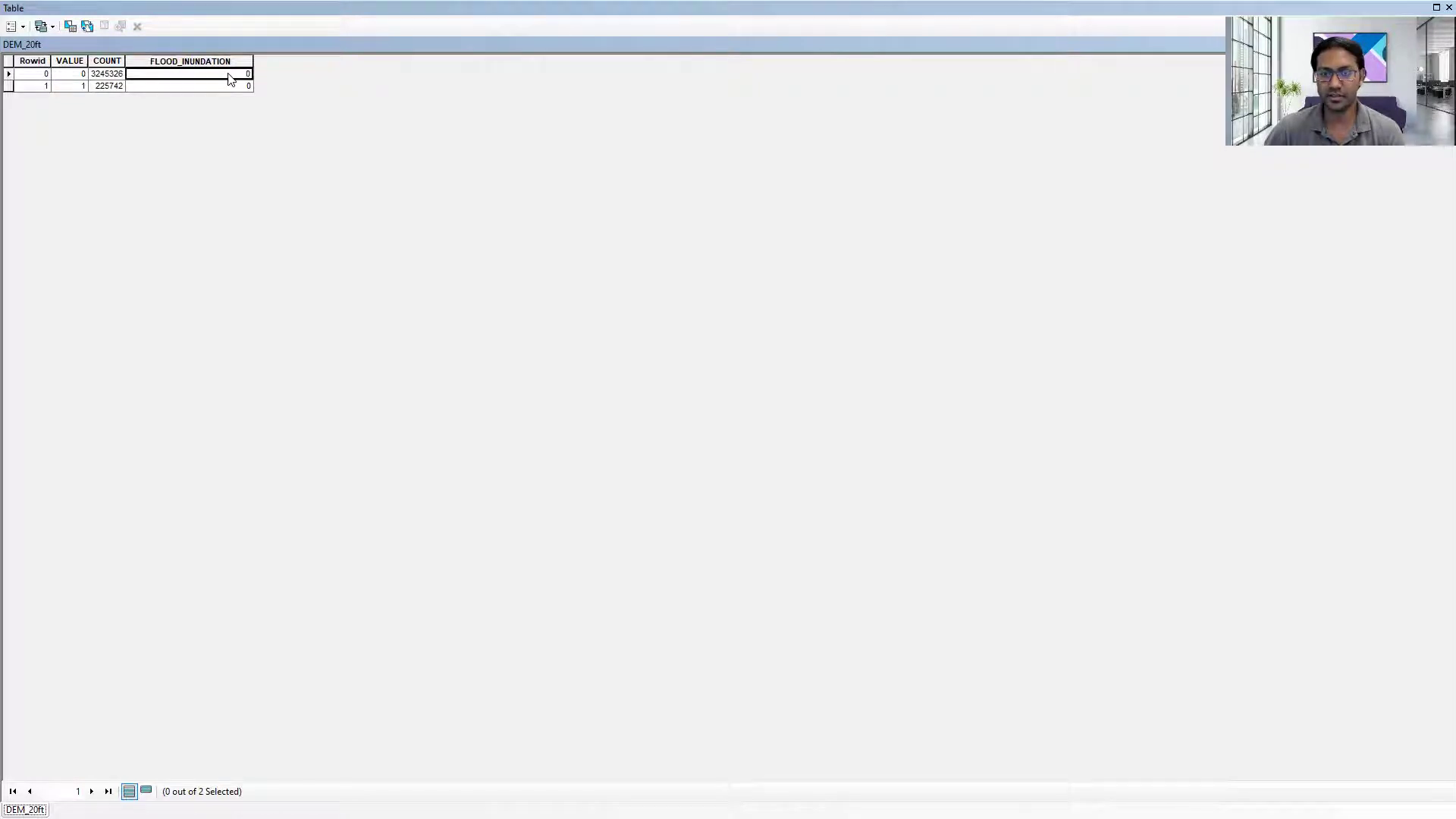
left_click(188, 61)
right_click(185, 63)
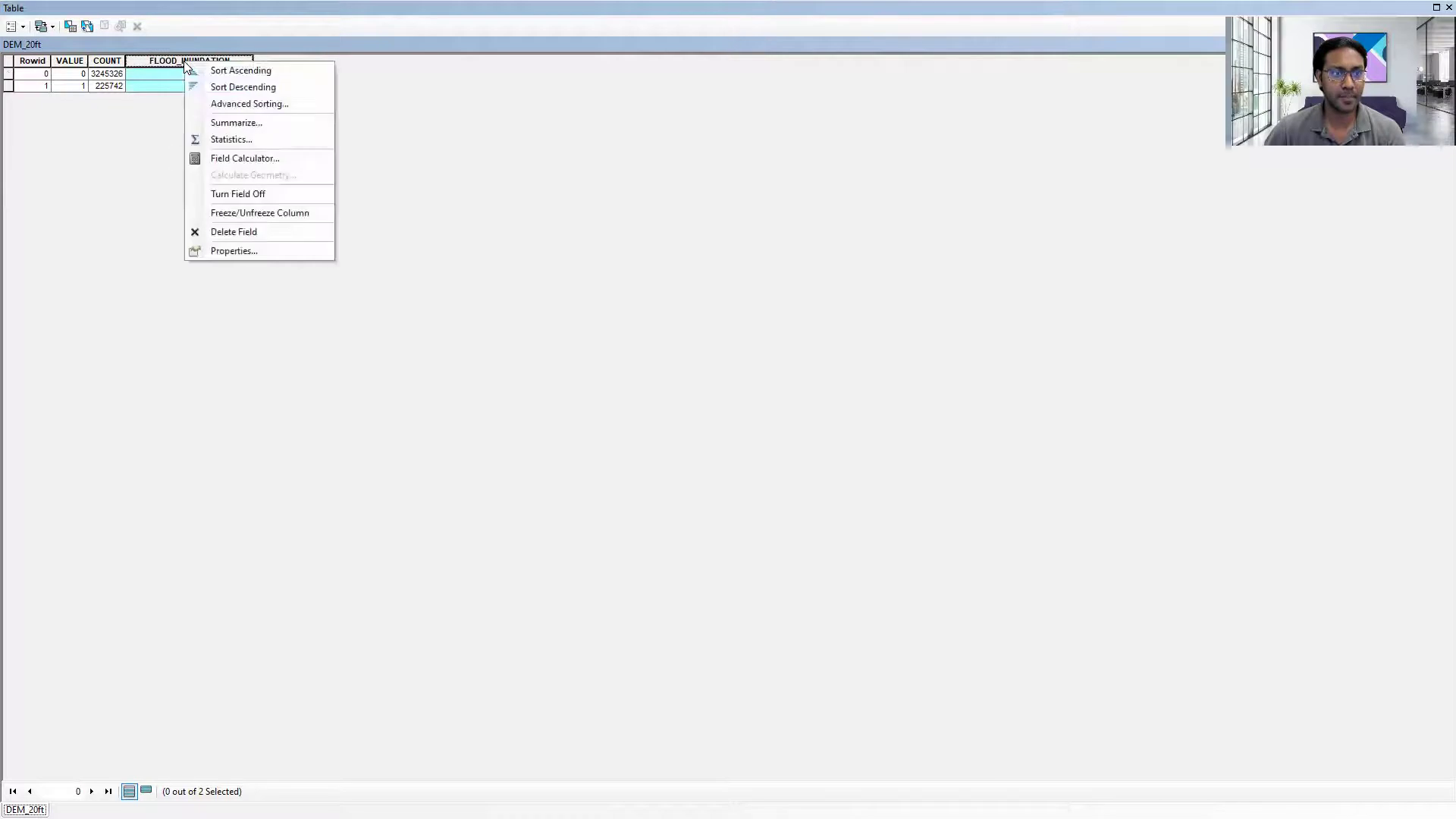
left_click(241, 161)
left_click(693, 431)
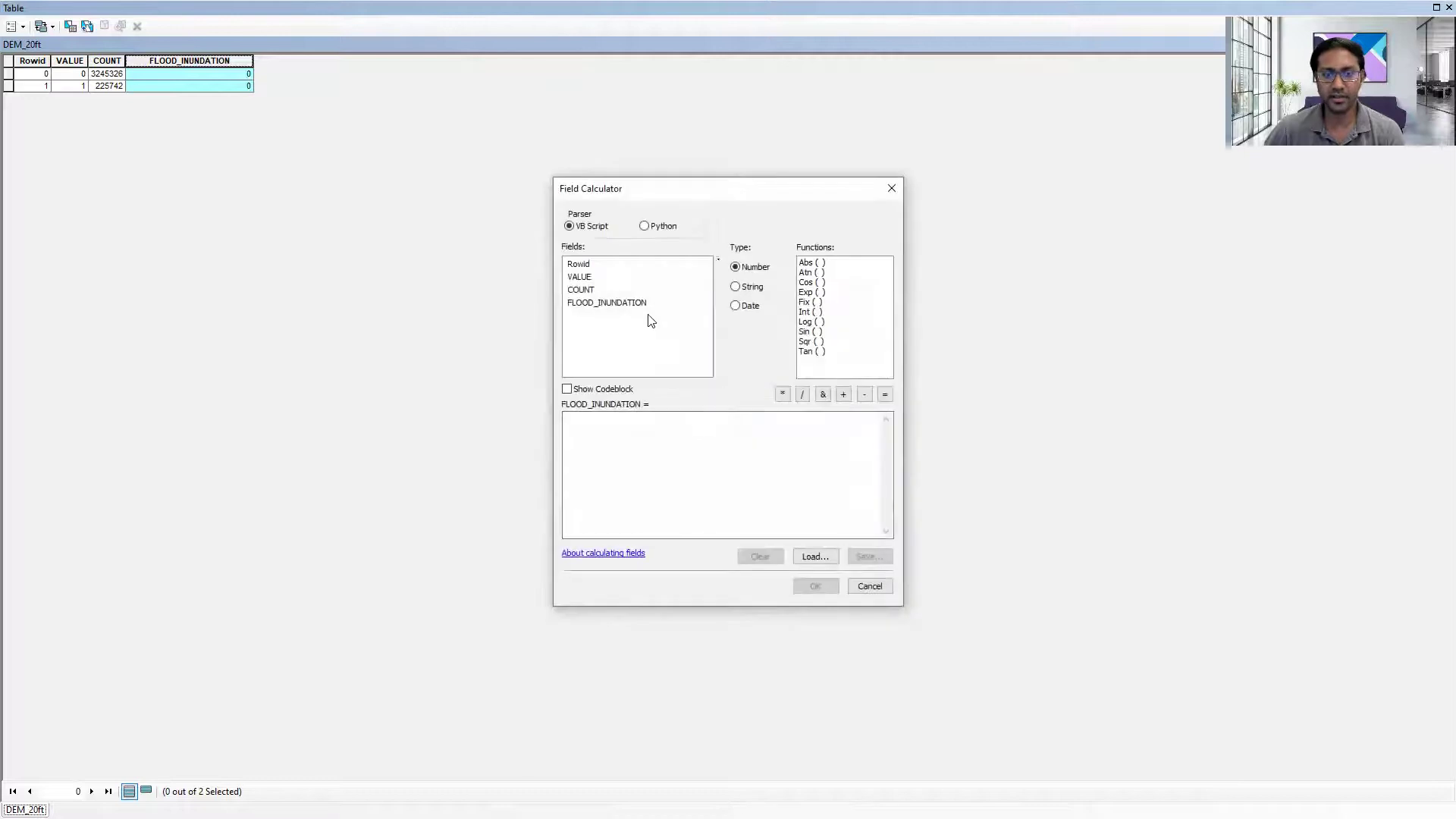
left_click_drag(639, 184, 315, 125)
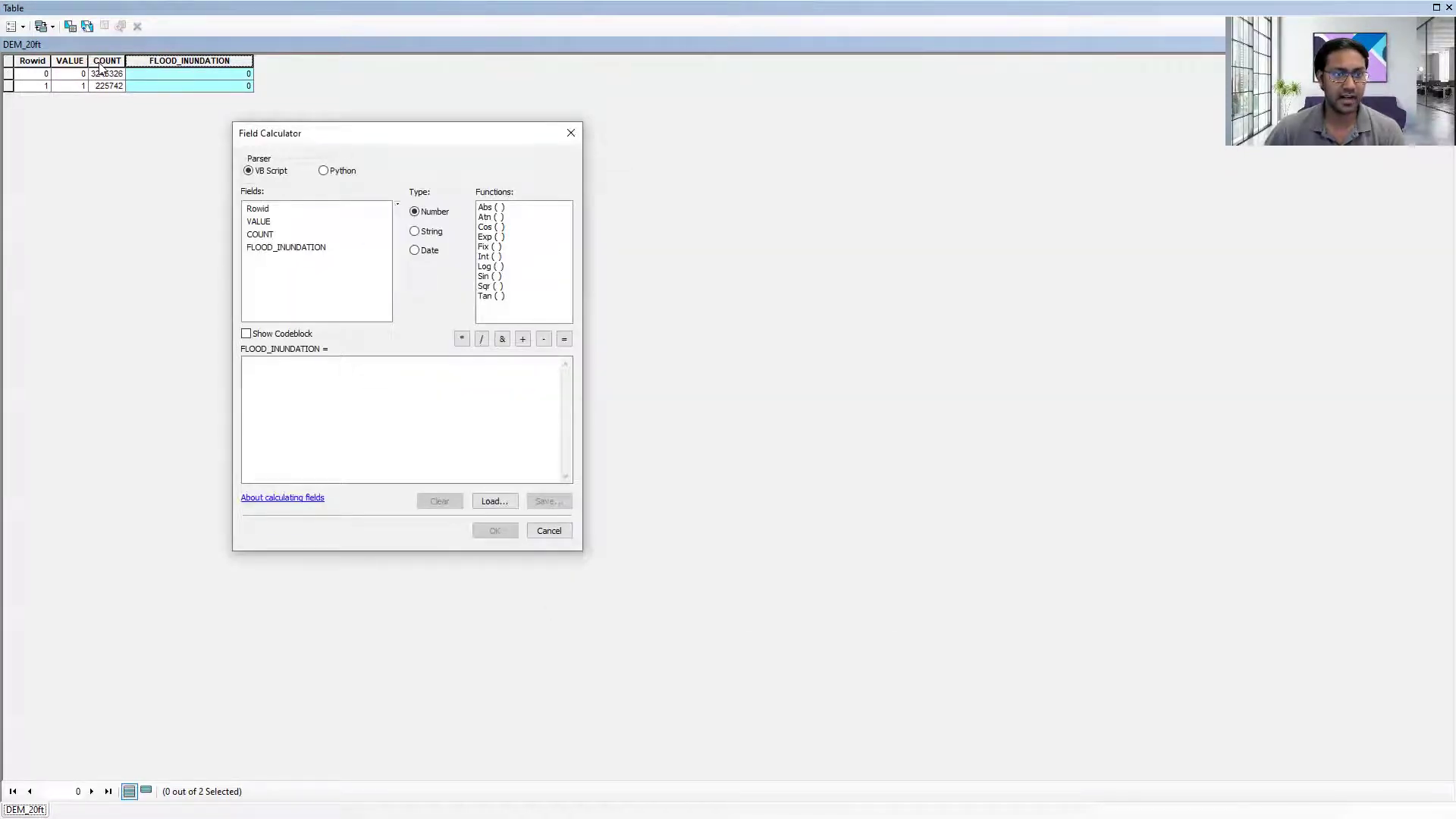
double_click(259, 237)
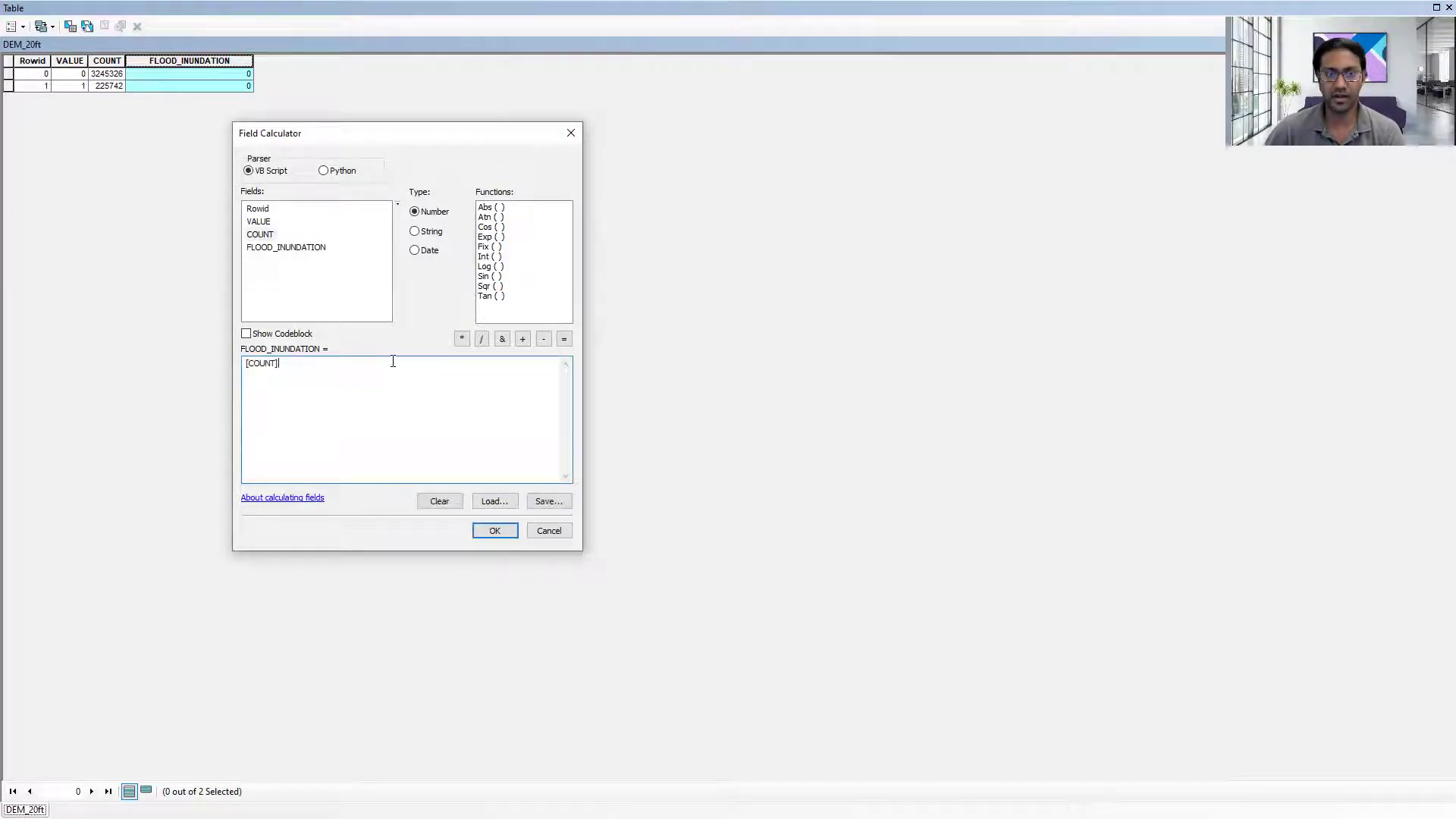
left_click(462, 339)
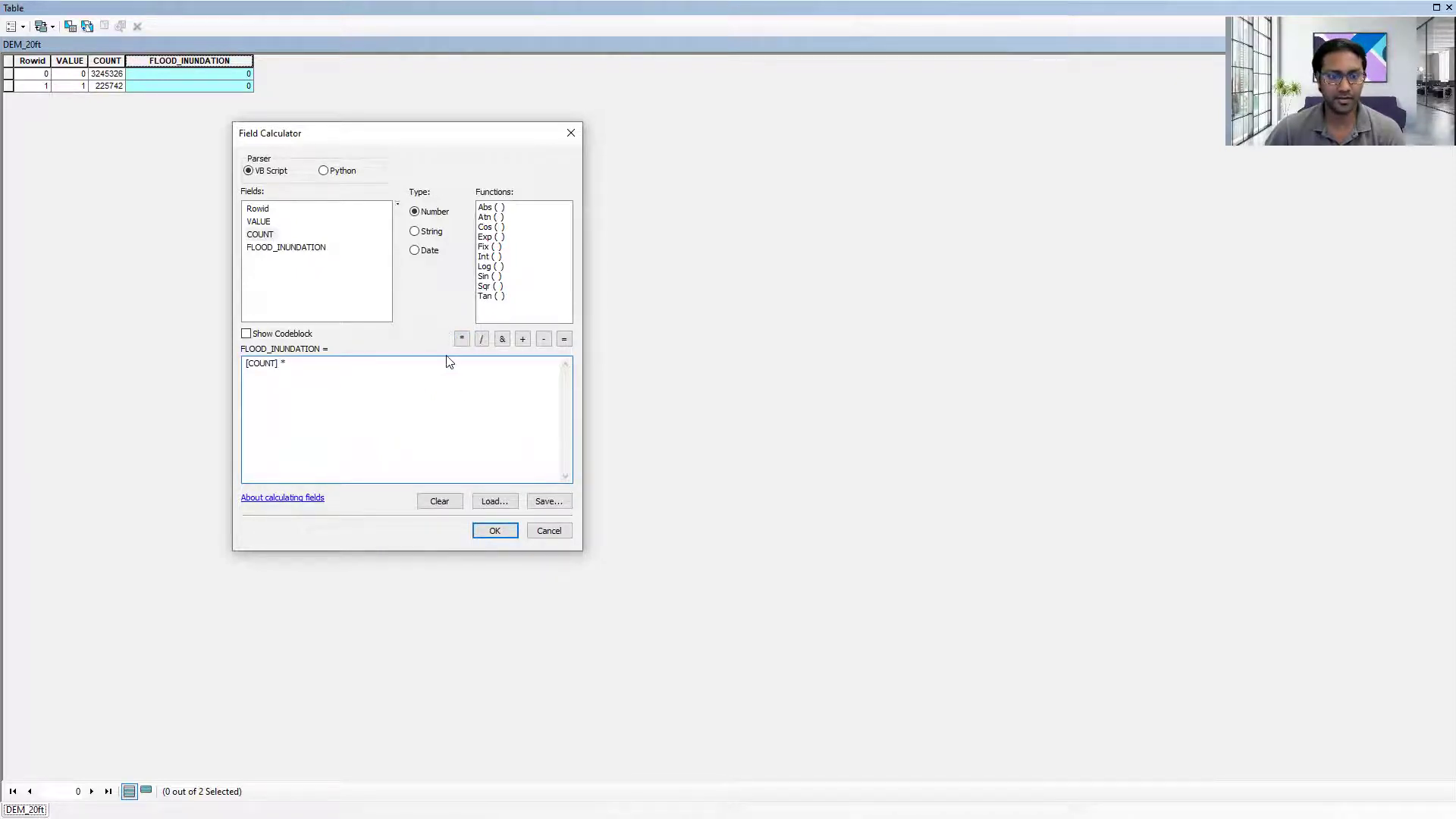
type("97.44*97.44")
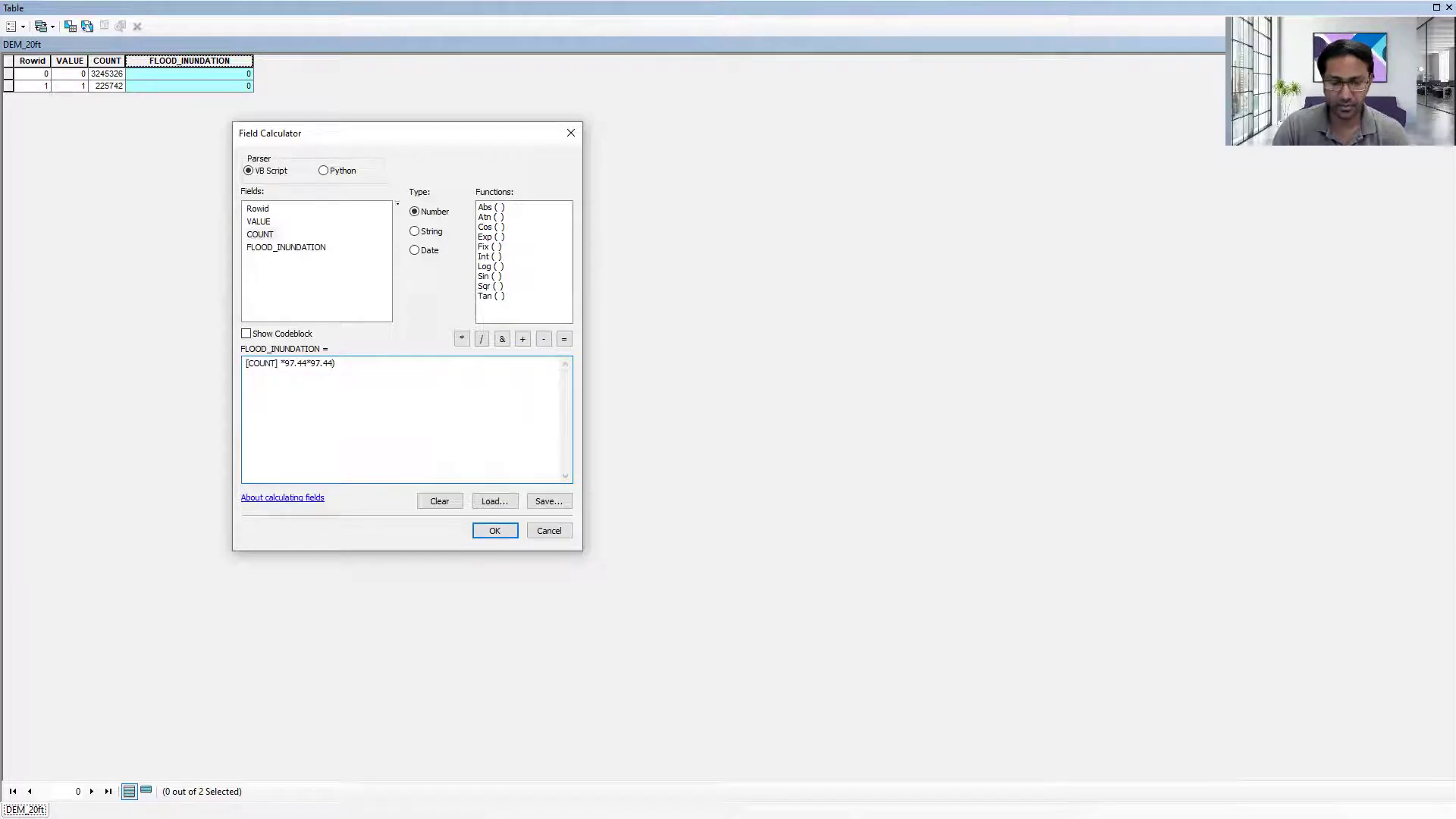
Complete the expression as ([COUNT]*97.44*97.44)/(5280*5280), run the field calculation, and close the DEM_20ft table.
type("(")
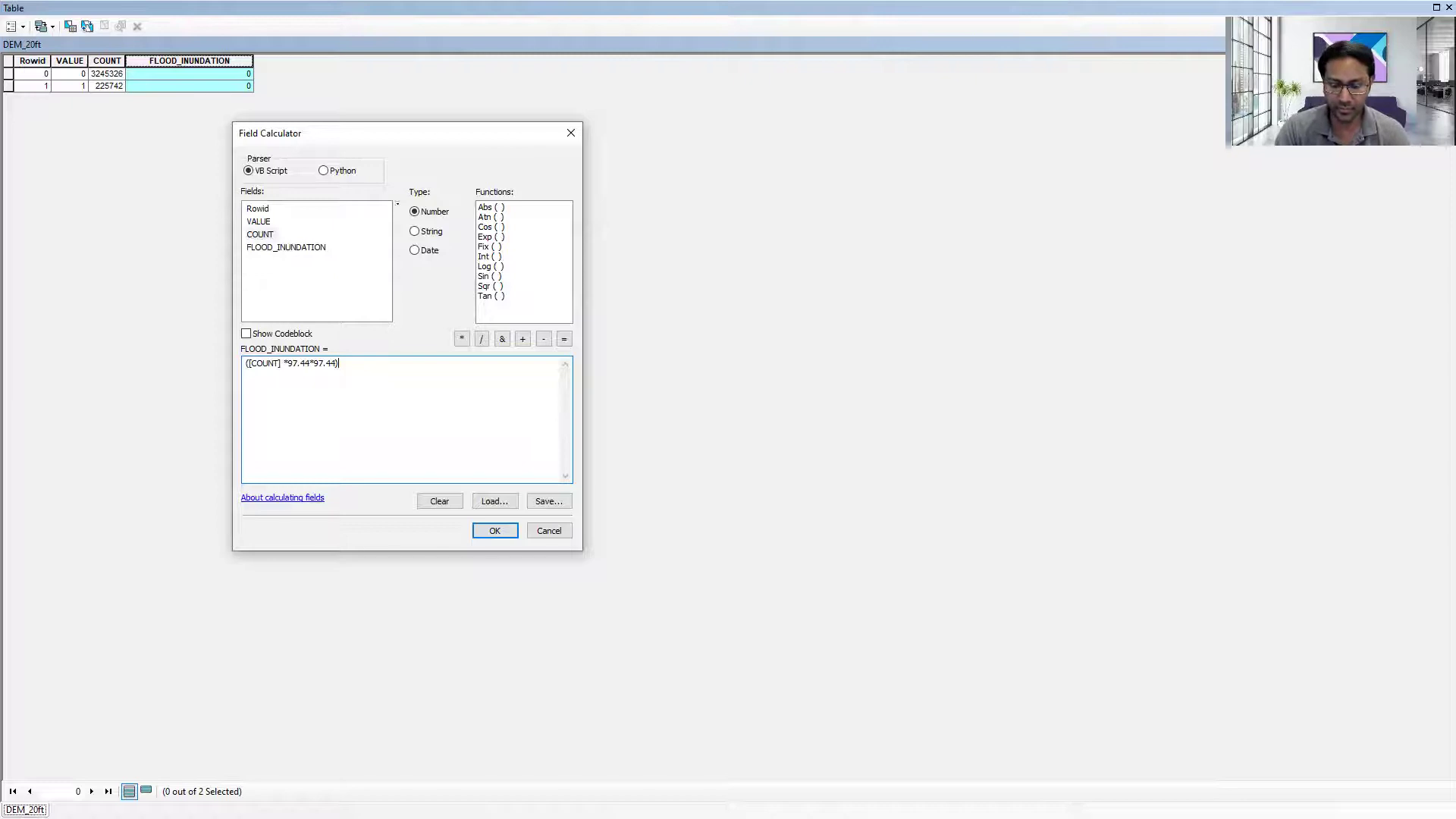
type("/")
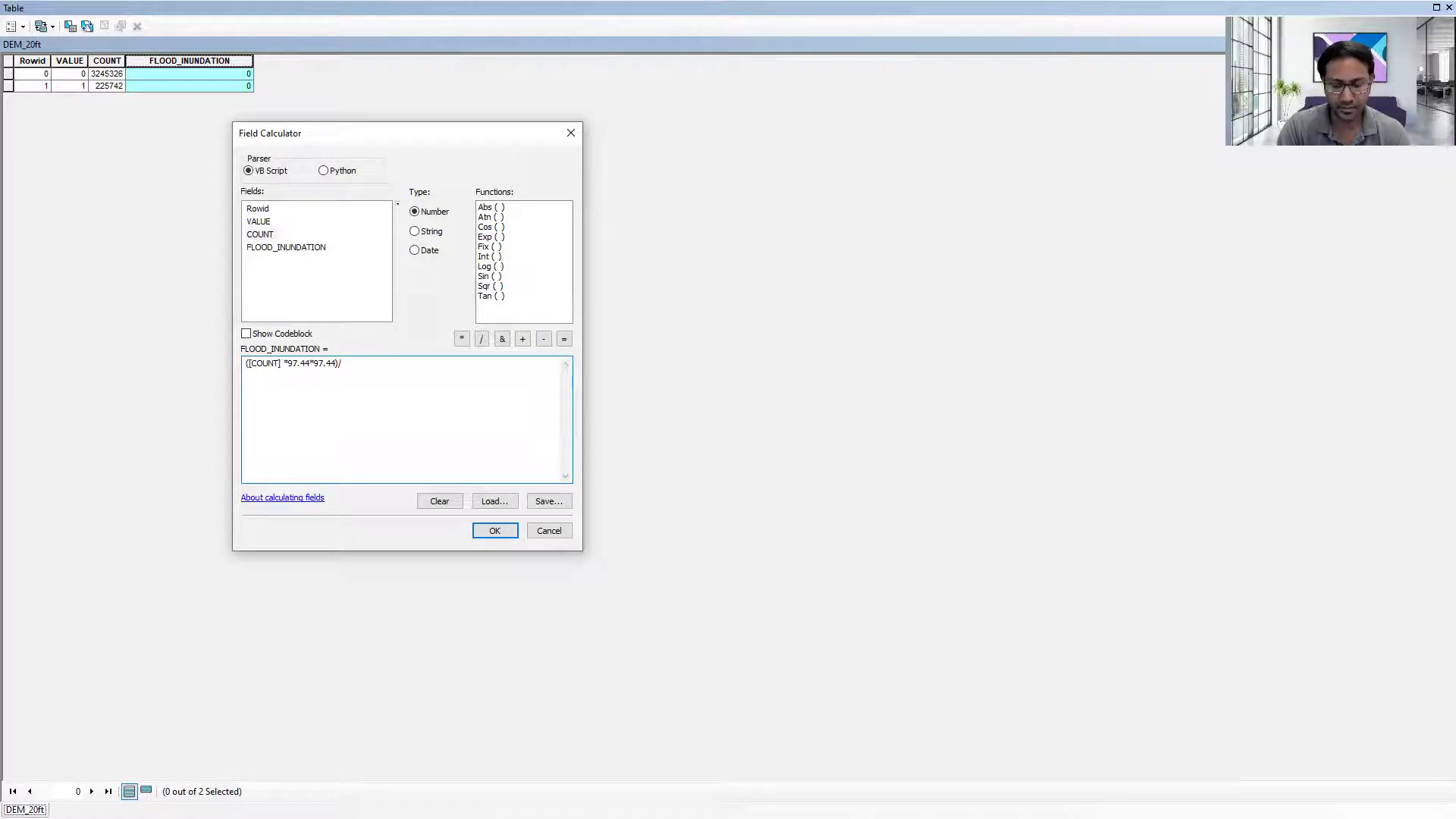
type("(528")
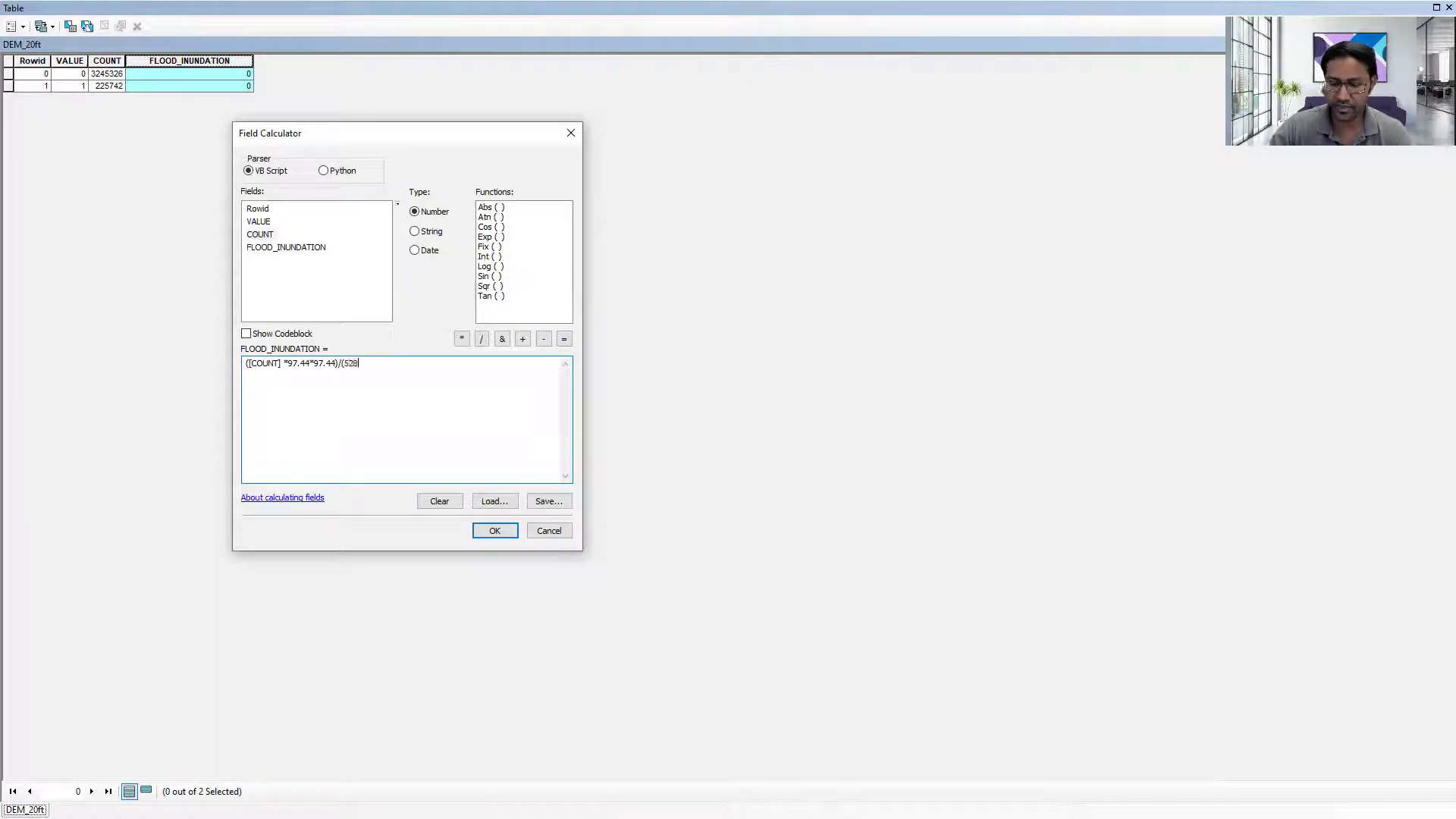
type("0*5280)")
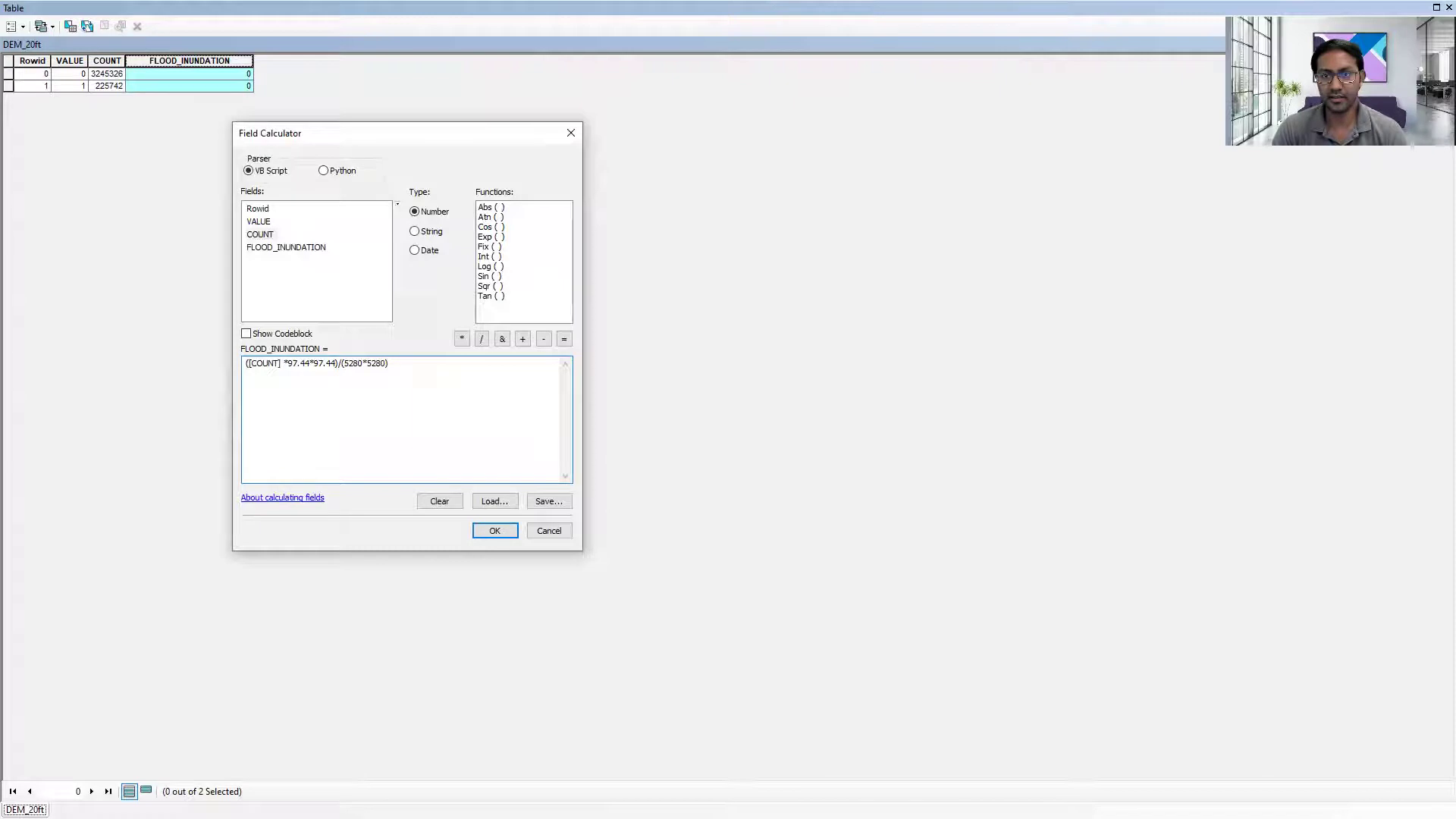
left_click(480, 531)
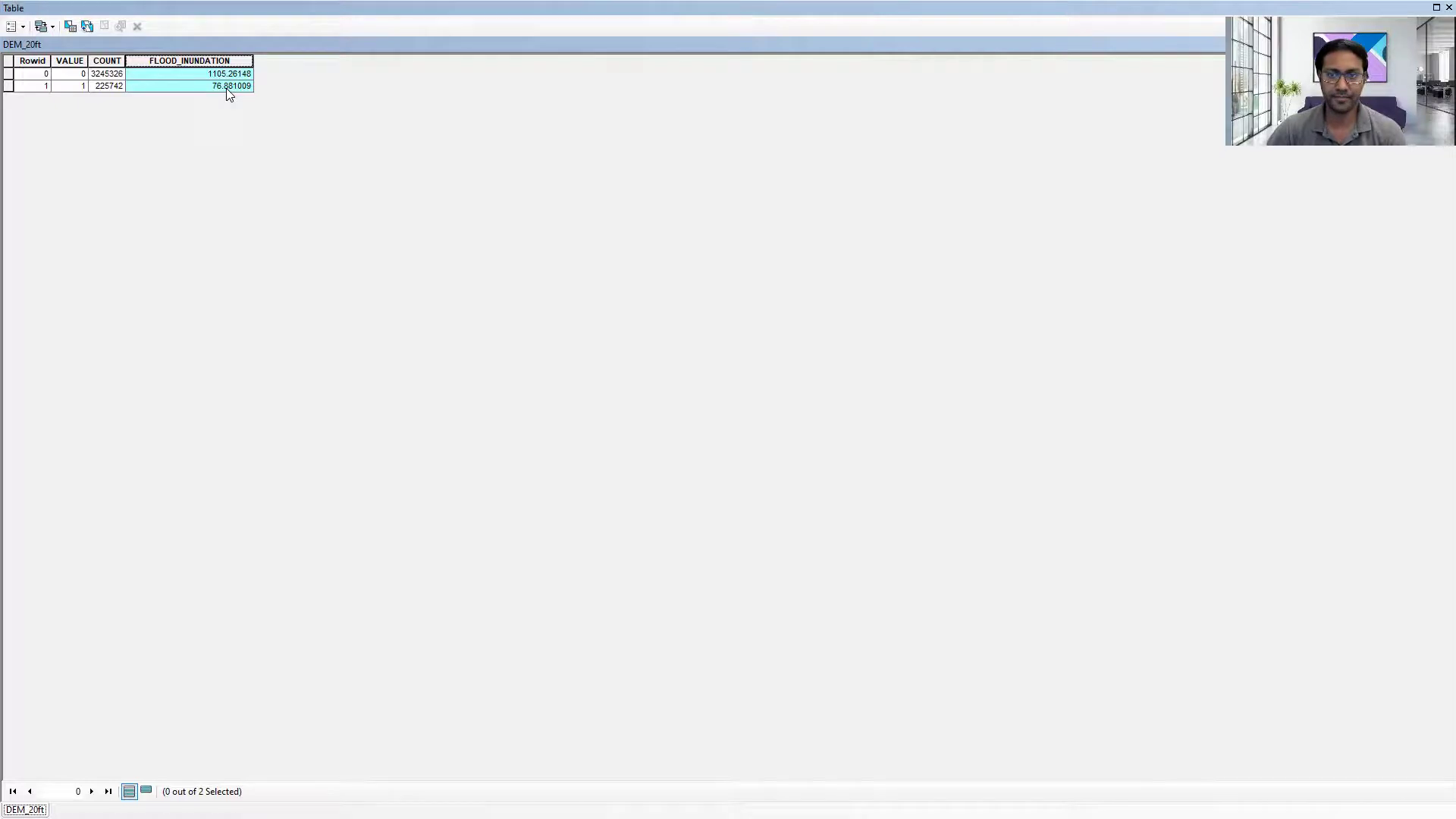
left_click(1448, 7)
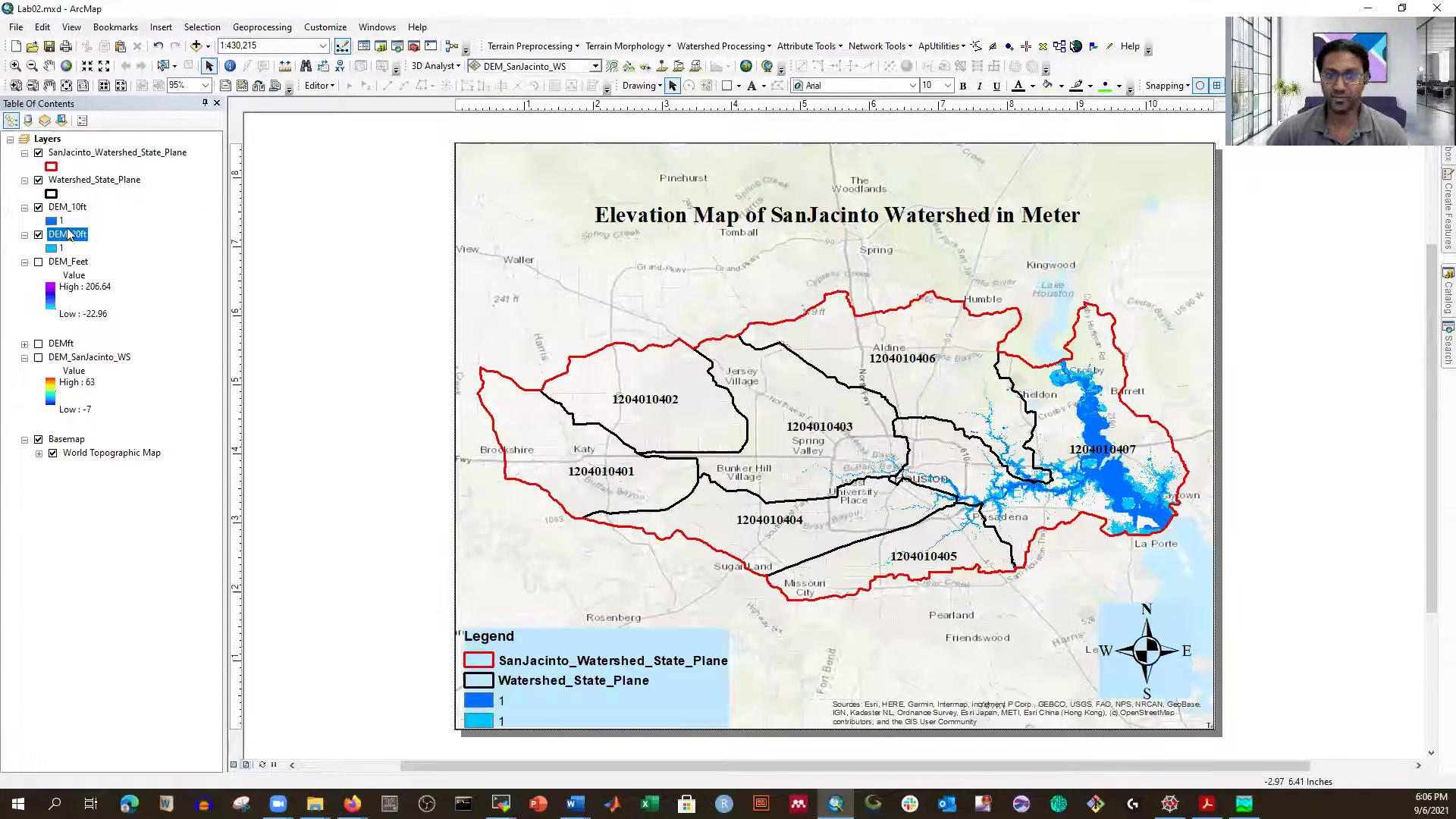
Open the DEM_10ft attribute table and add a field named Flood_Inundation_Area of type Double.
right_click(74, 210)
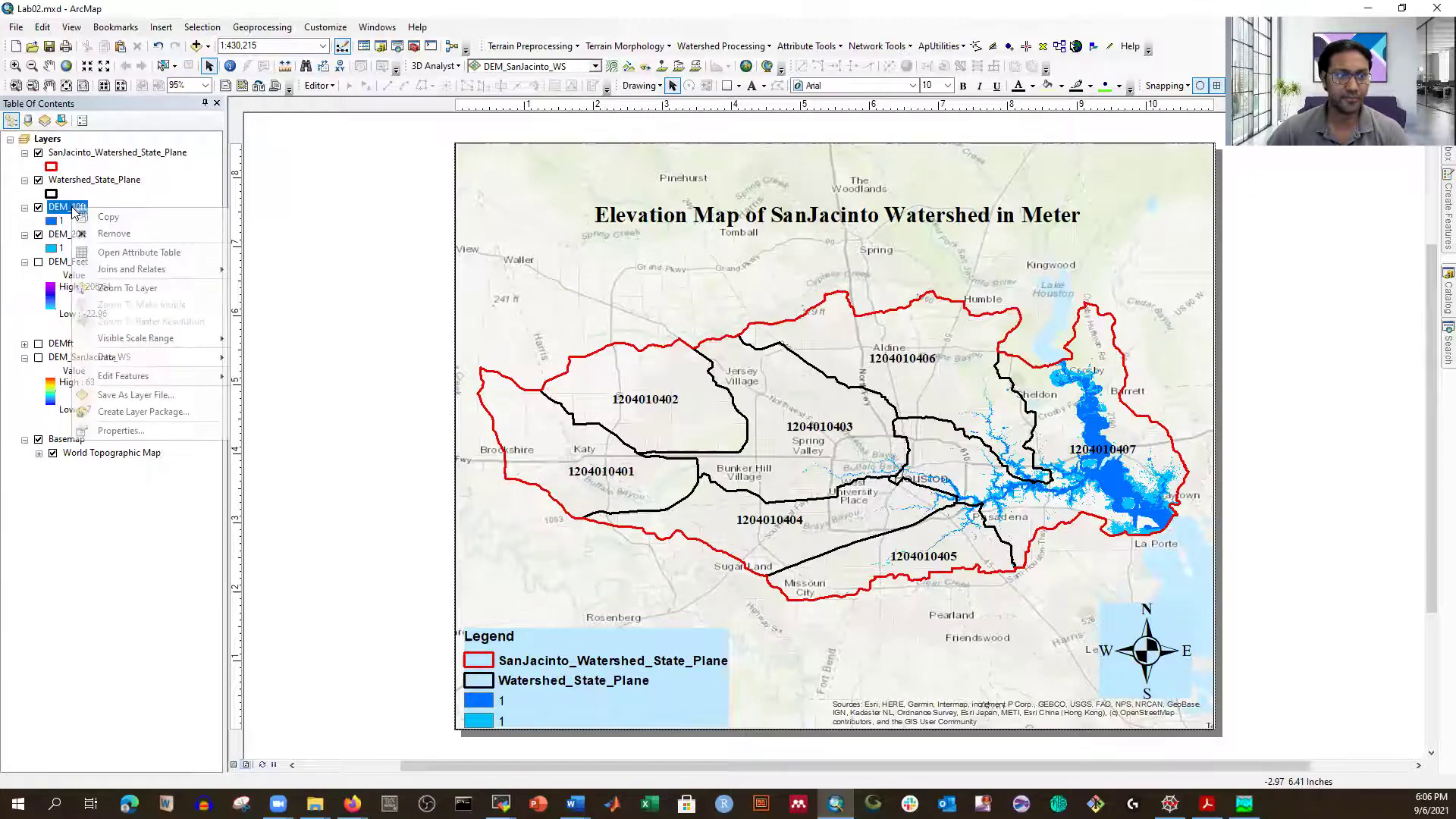
left_click(114, 255)
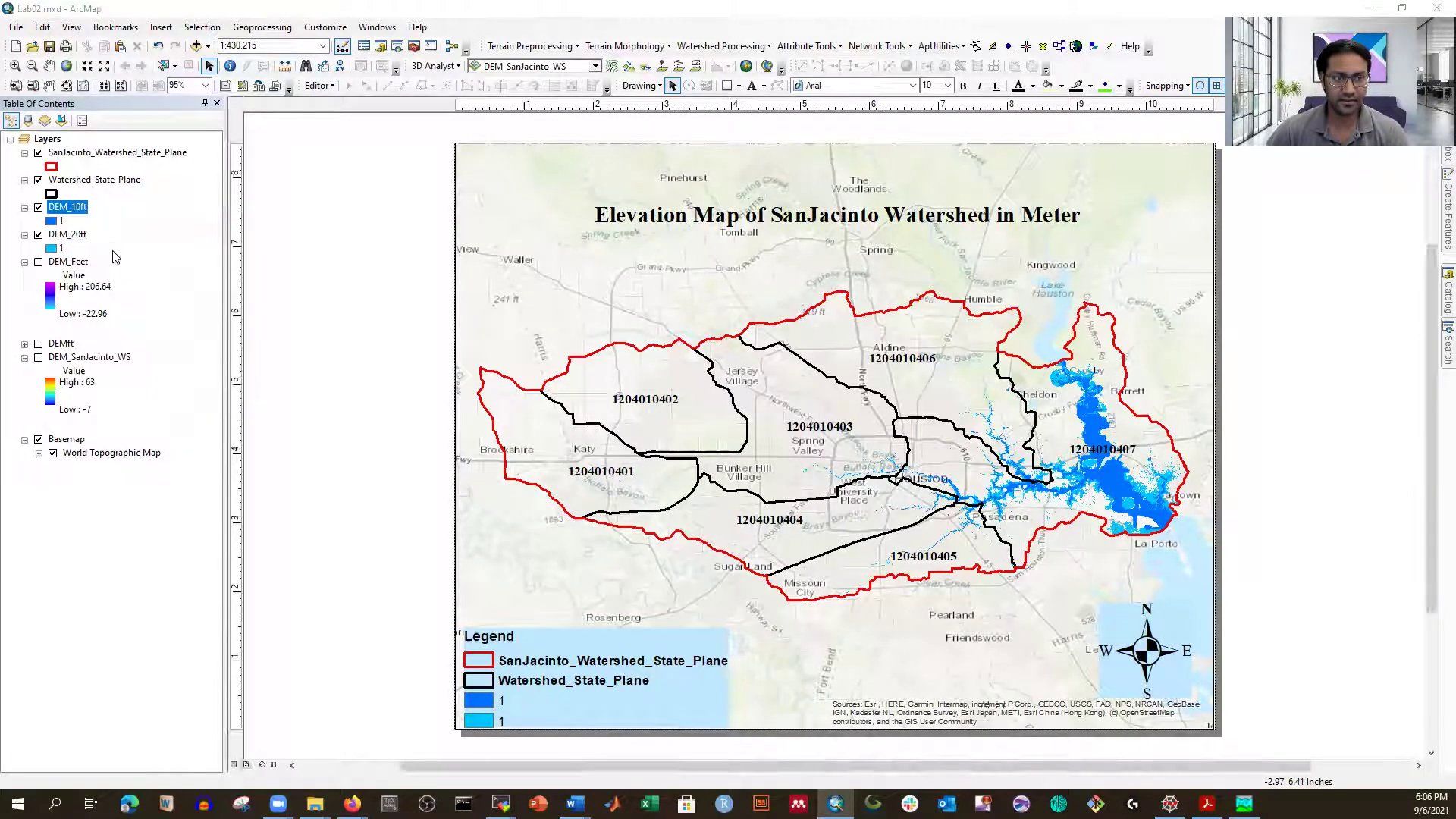
left_click(22, 29)
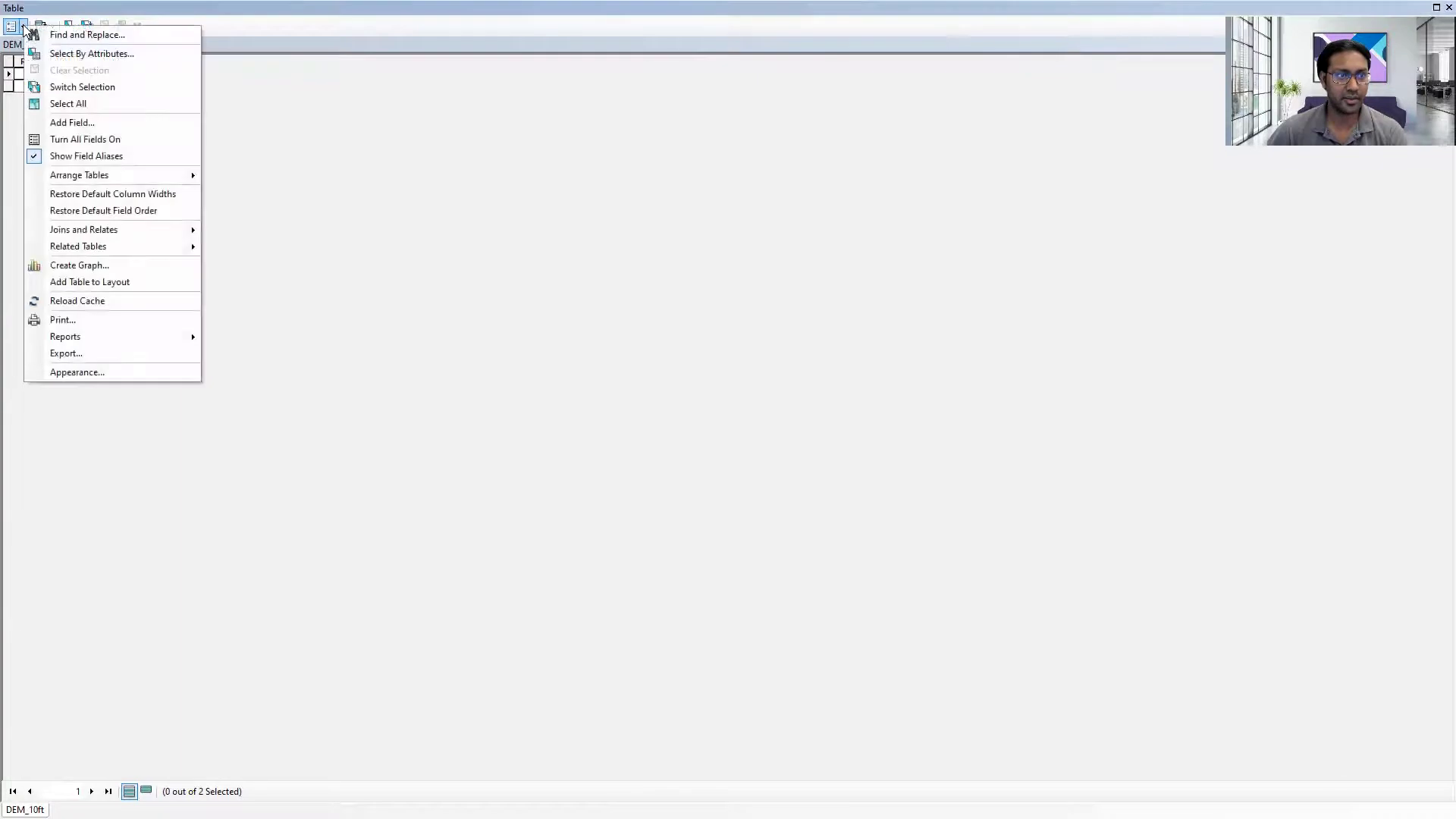
left_click(72, 122)
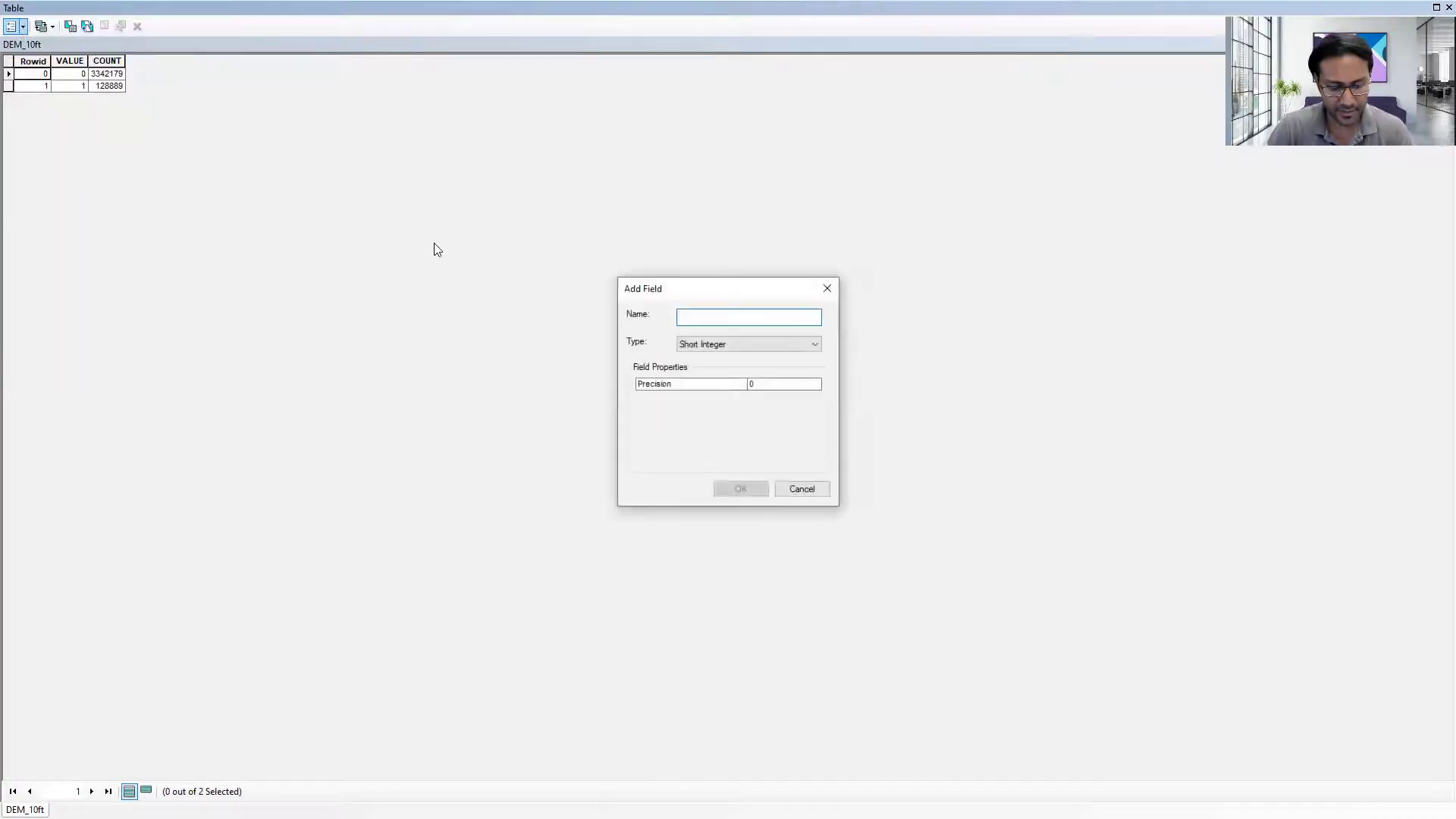
type("Flood_Inundation")
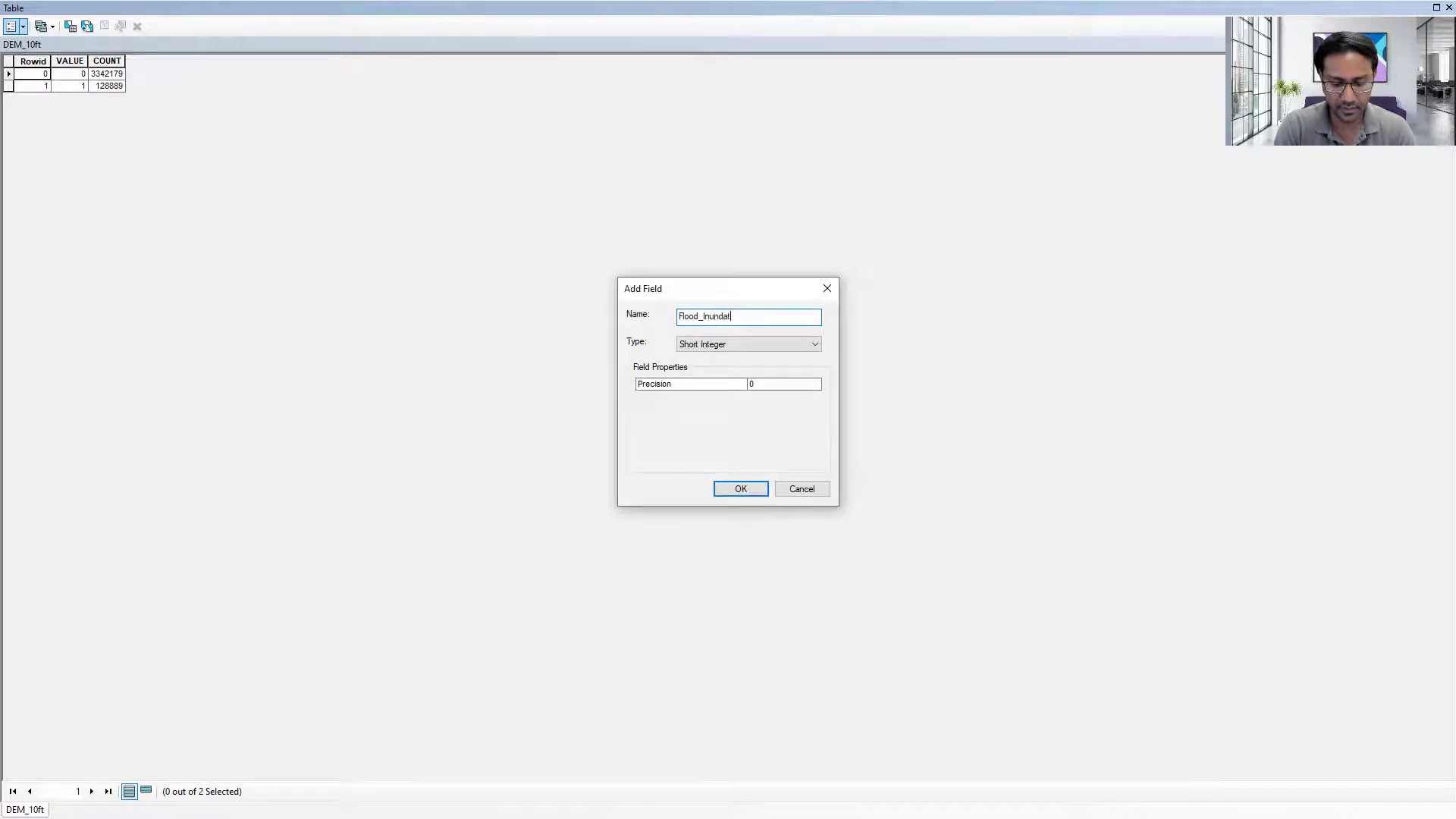
type("_Area")
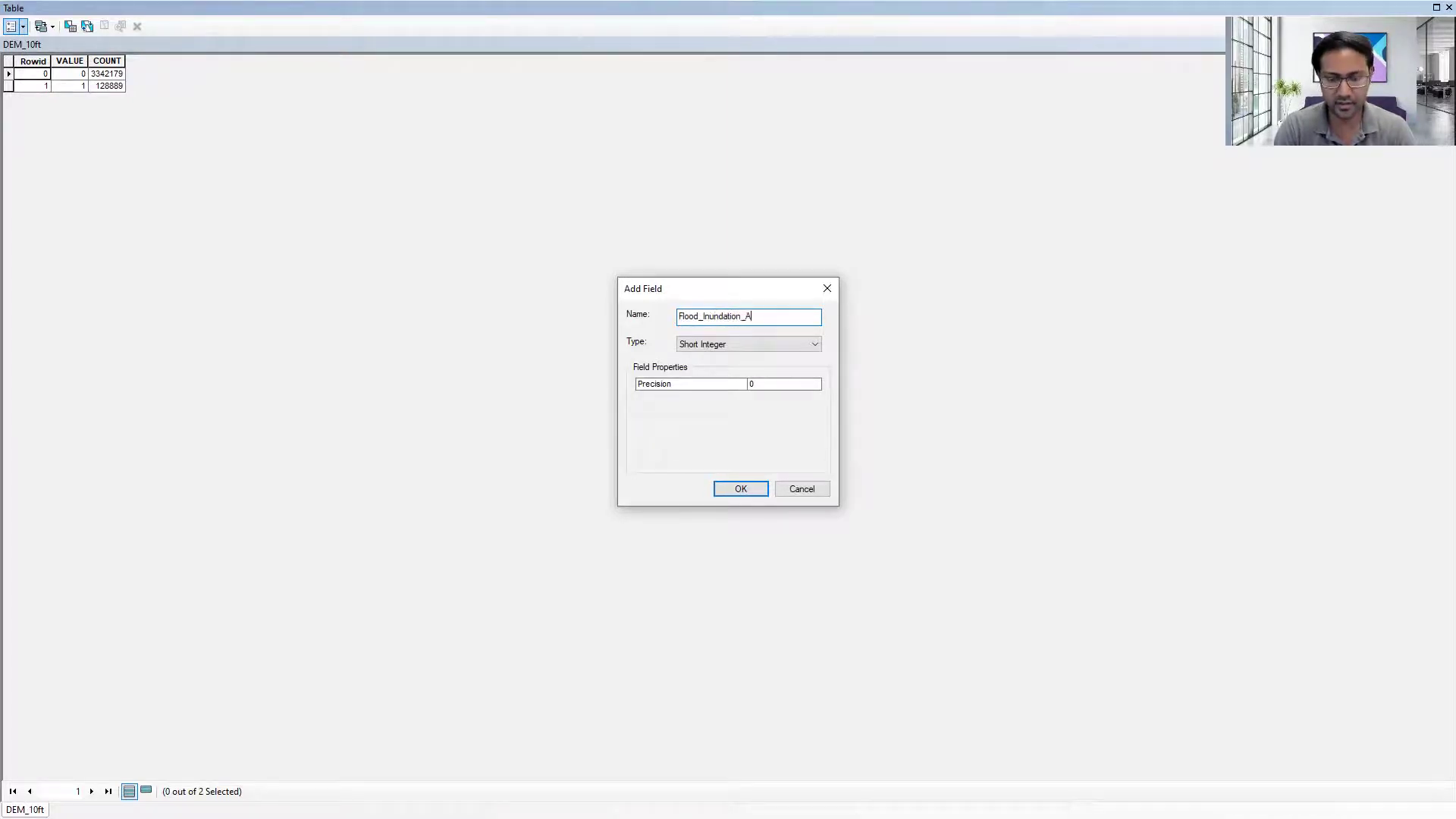
left_click(751, 345)
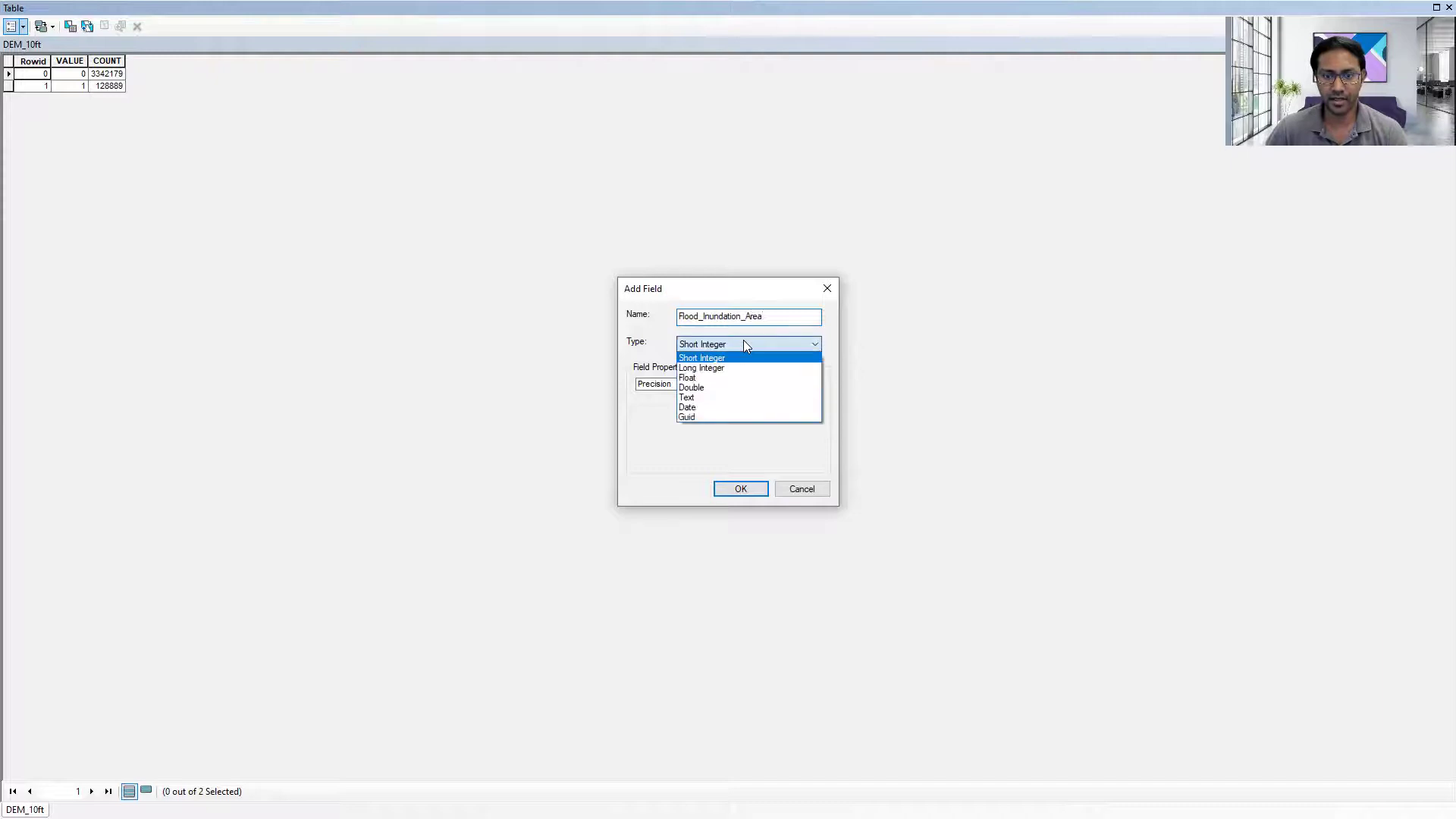
left_click(728, 390)
left_click(740, 489)
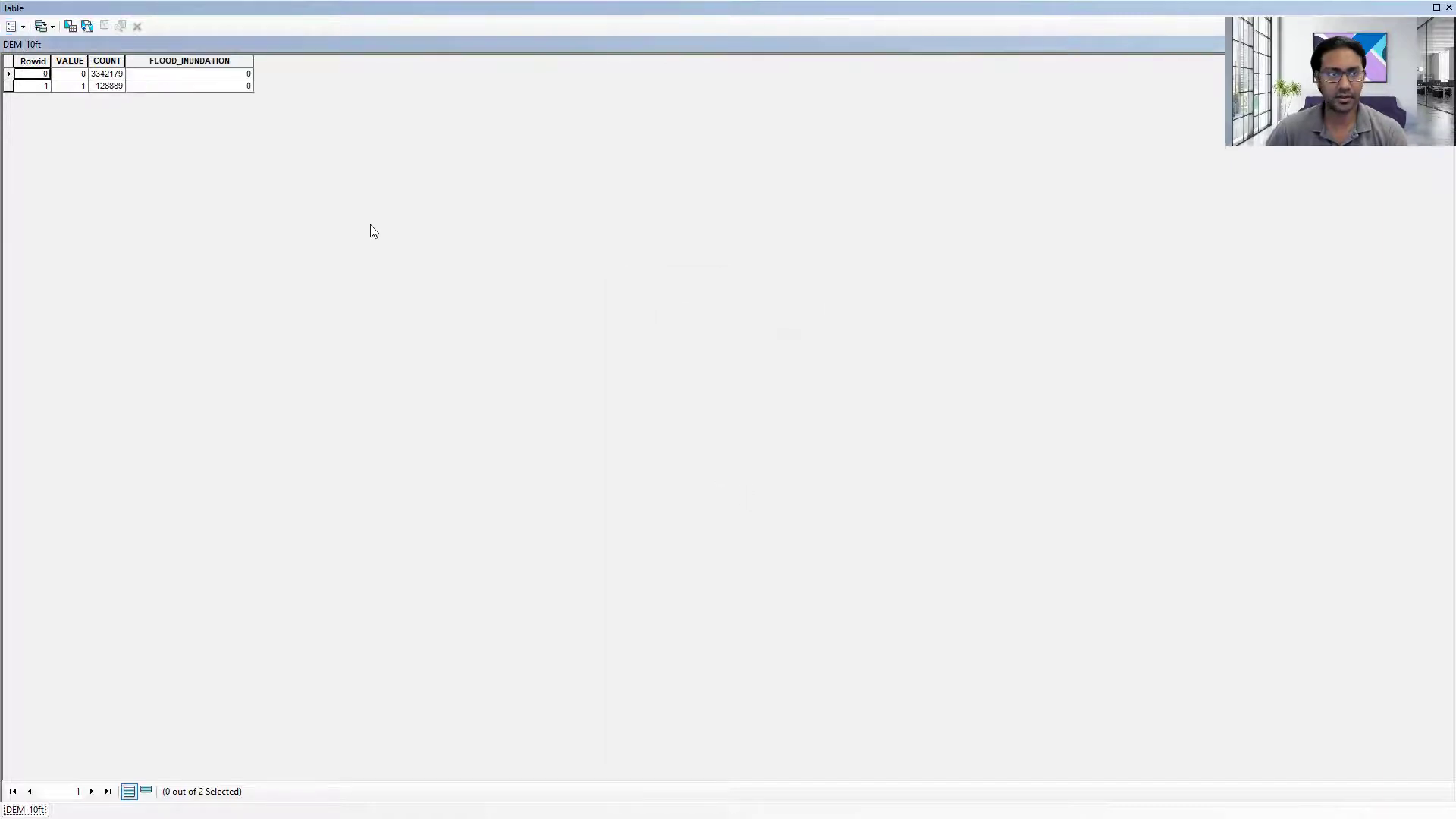
Start a Field Calculator expression for DEM_10ft's FLOOD_INUNDATION field that multiplies [COUNT] by 97.44*97.77.
left_click(194, 60)
right_click(195, 64)
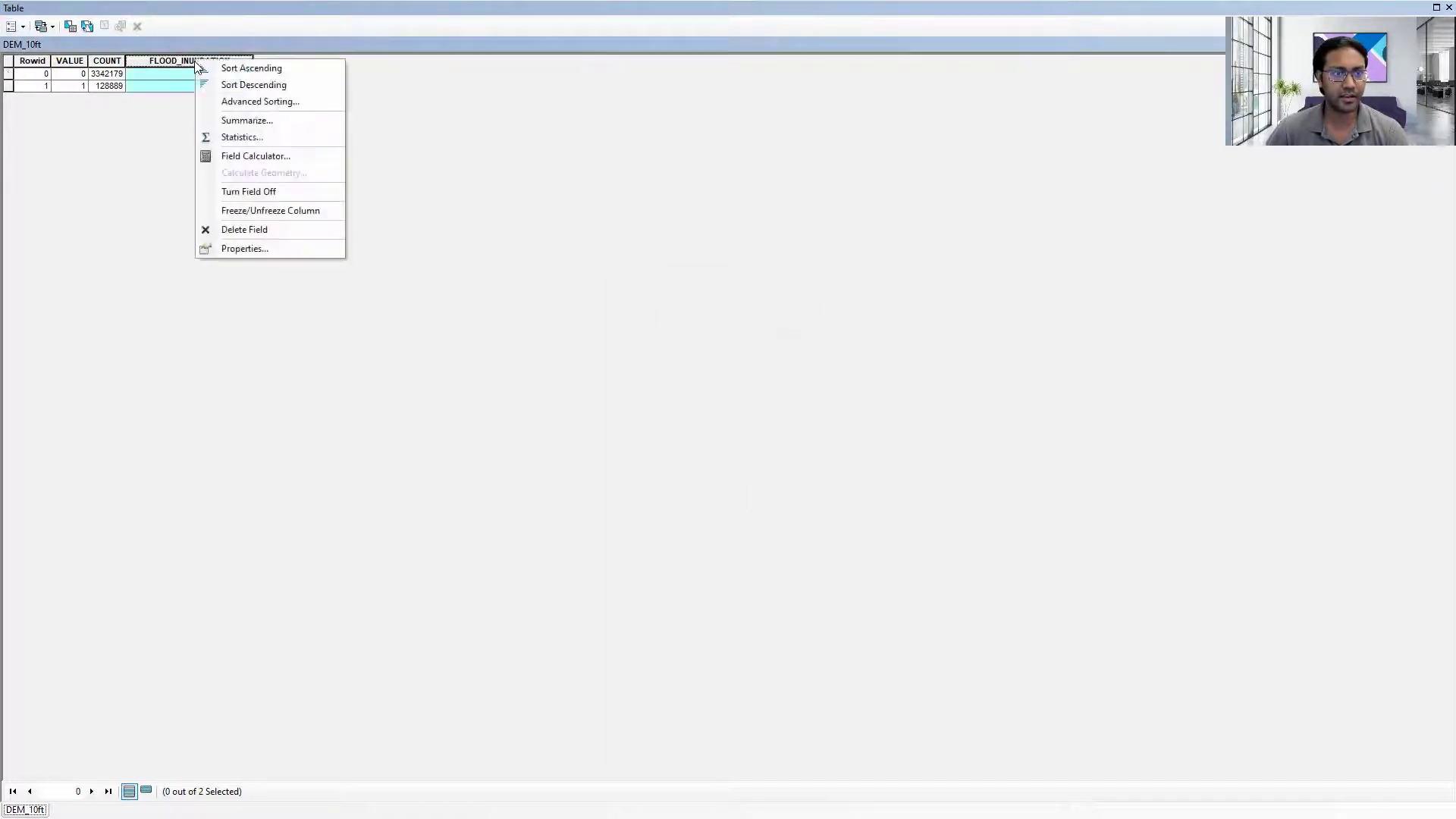
left_click(244, 155)
key("Return")
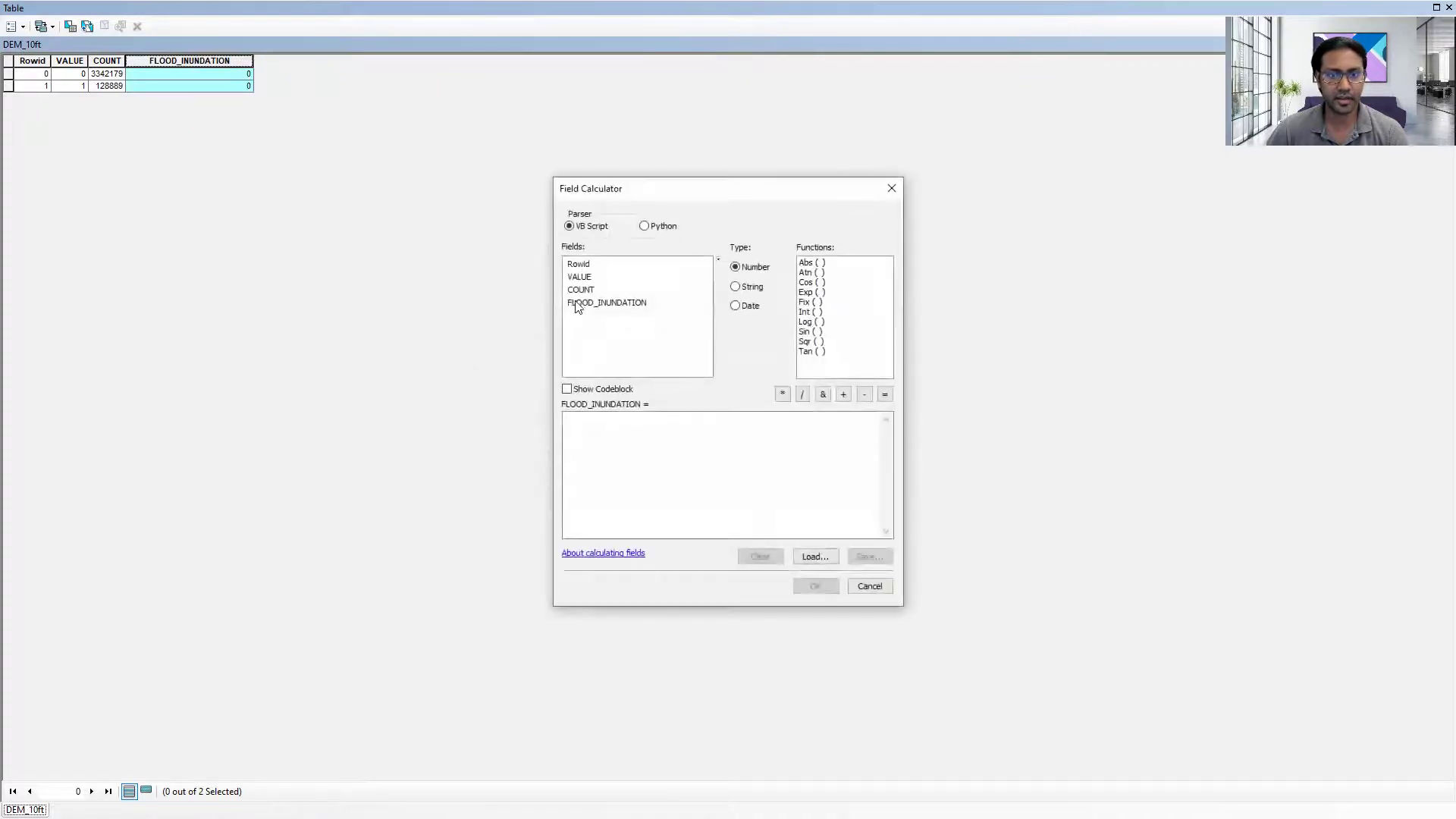
double_click(582, 289)
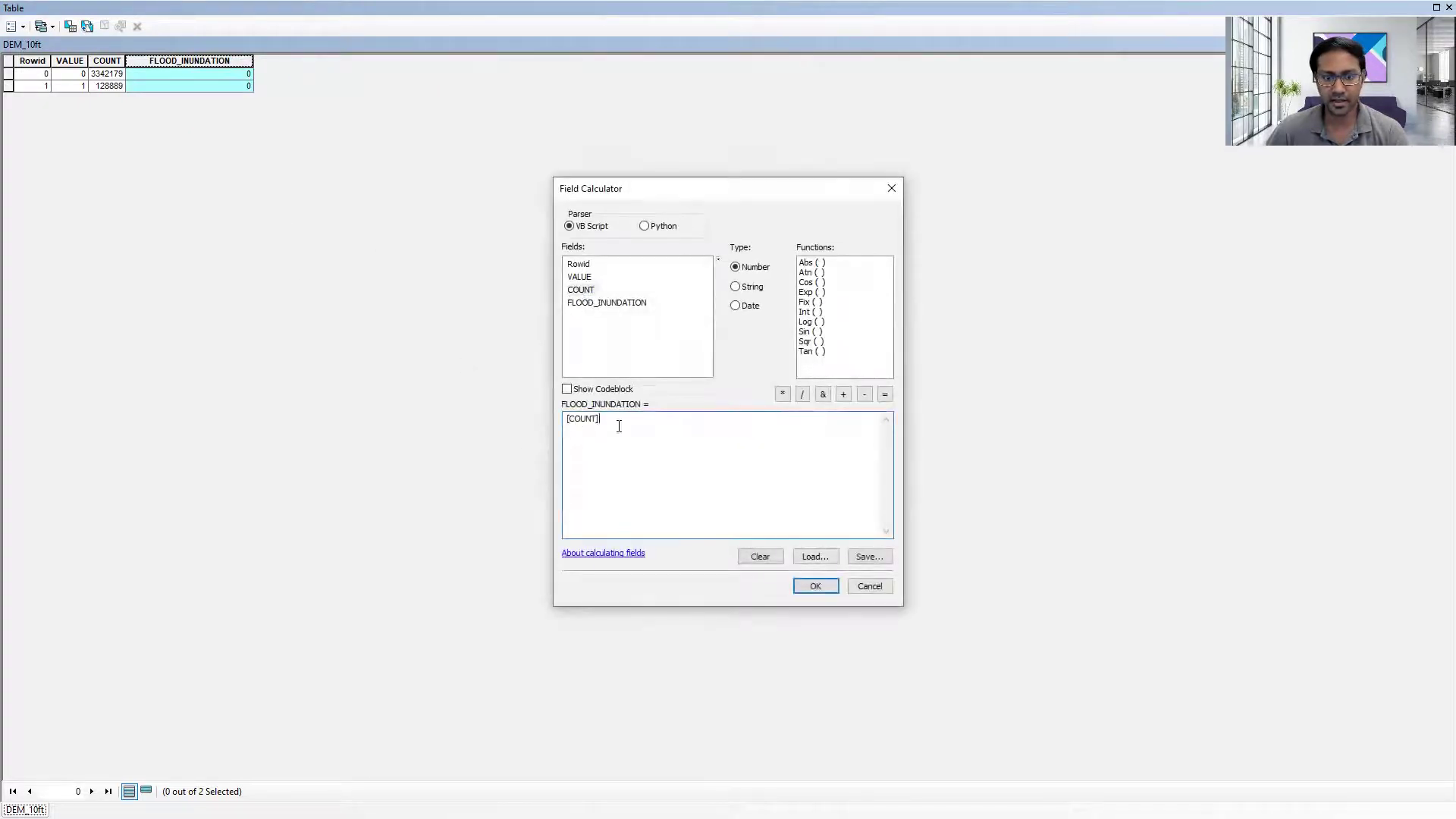
left_click(780, 394)
type("97.44*9")
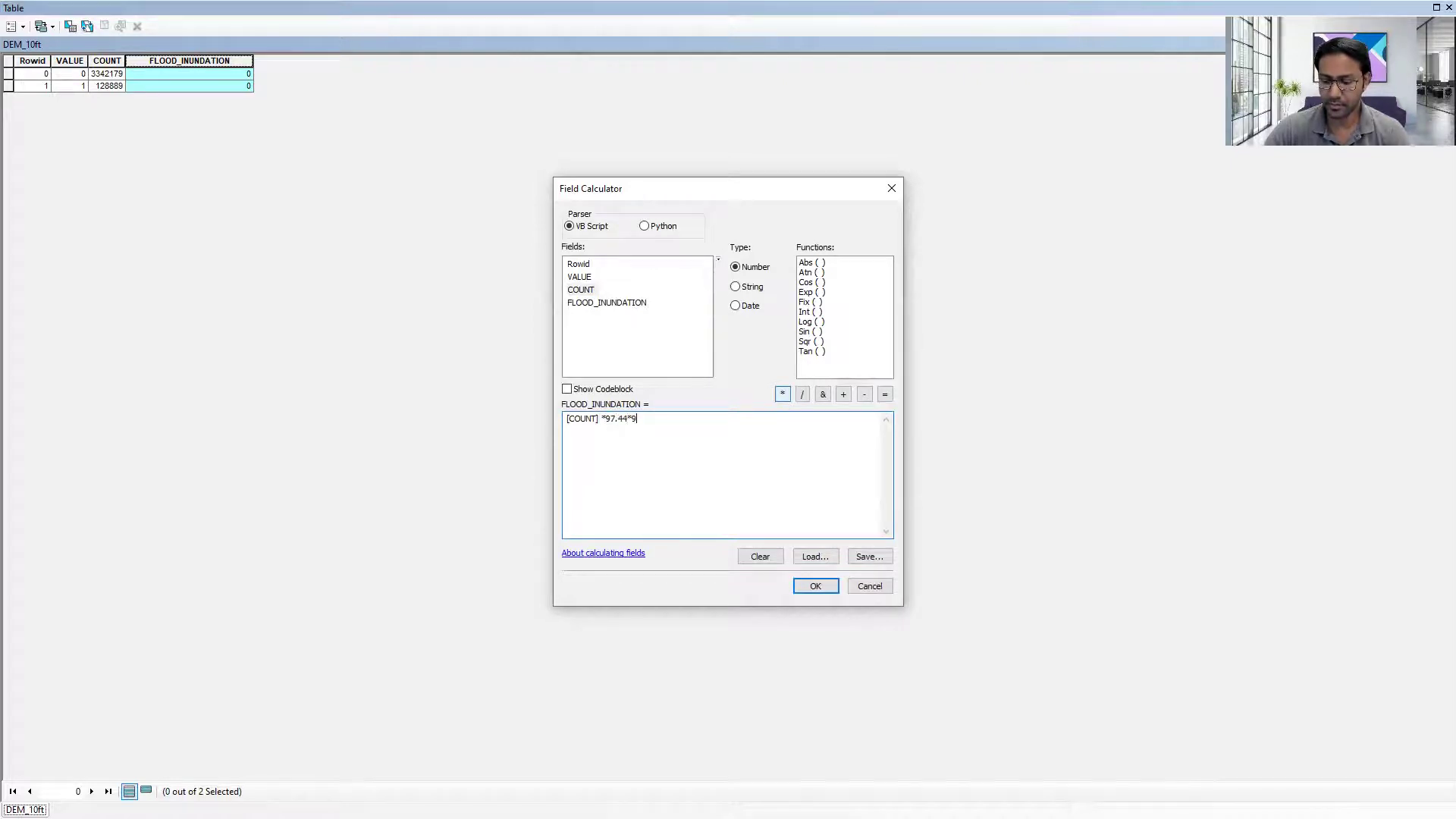
type("7.77")
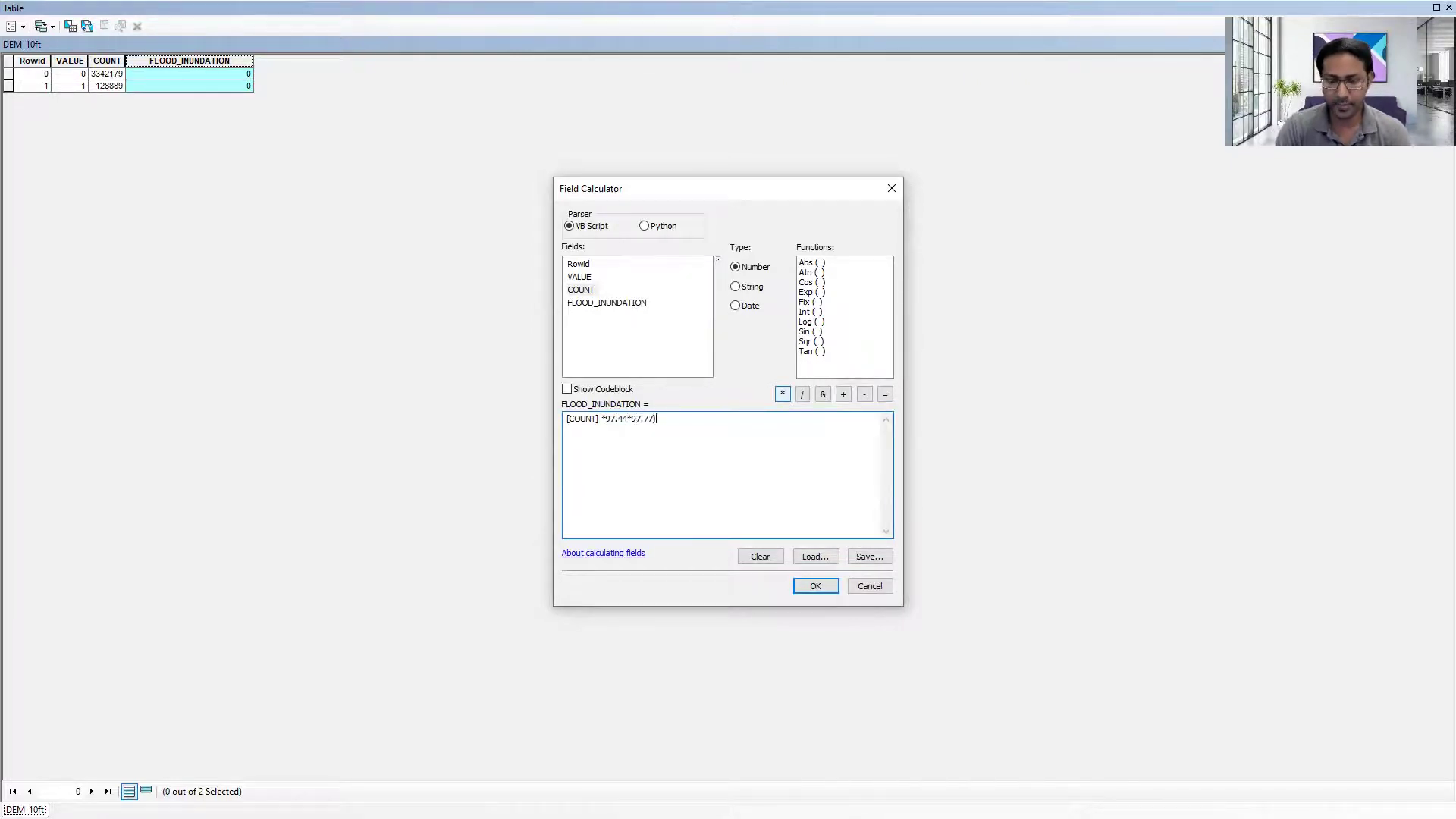
Complete the expression as ([COUNT]*97.44*97.77)/(5280*5280), run the field calculation, and close the DEM_10ft table.
type(")")
left_click(568, 418)
type("(")
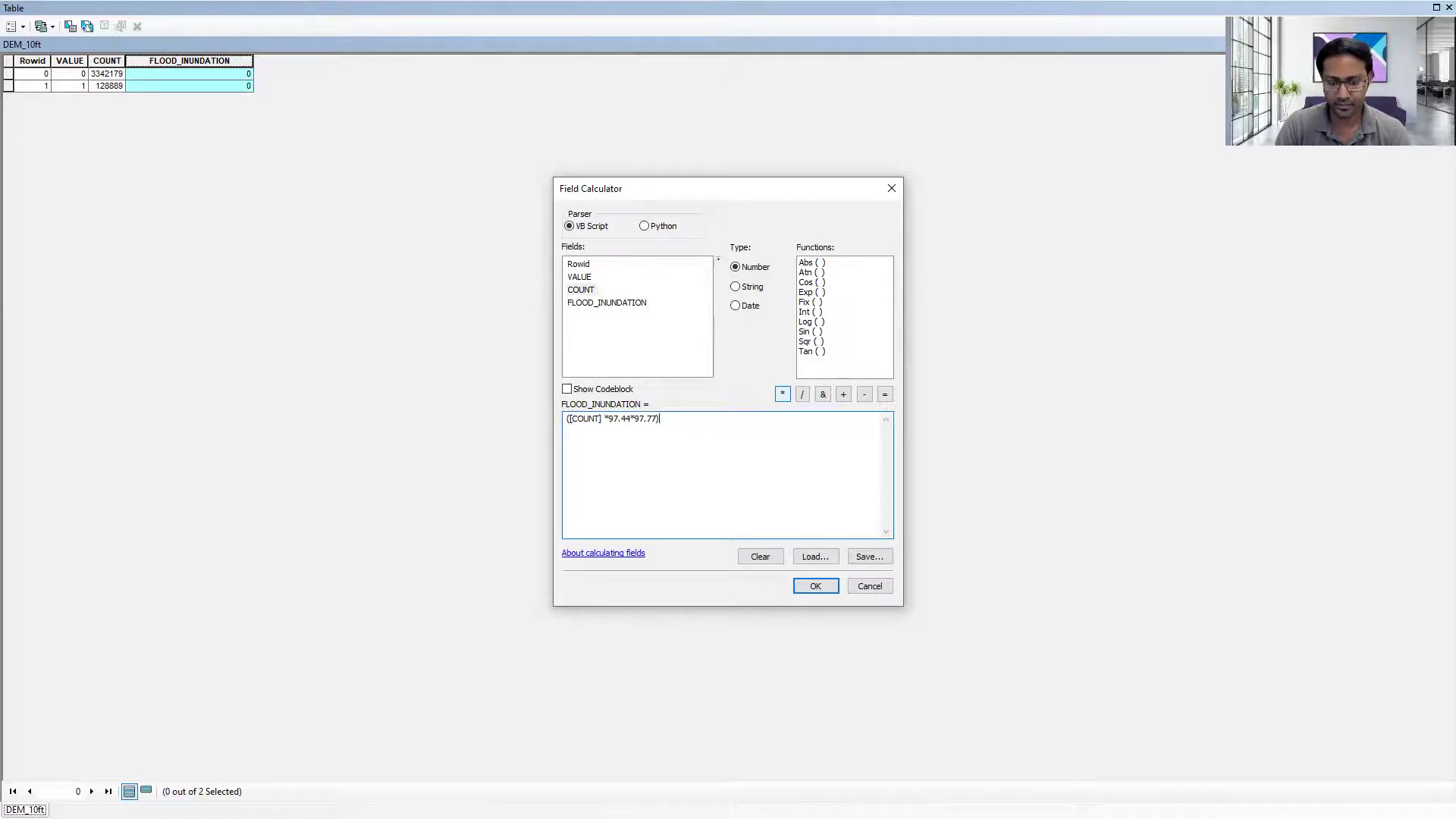
type("5280*5280")
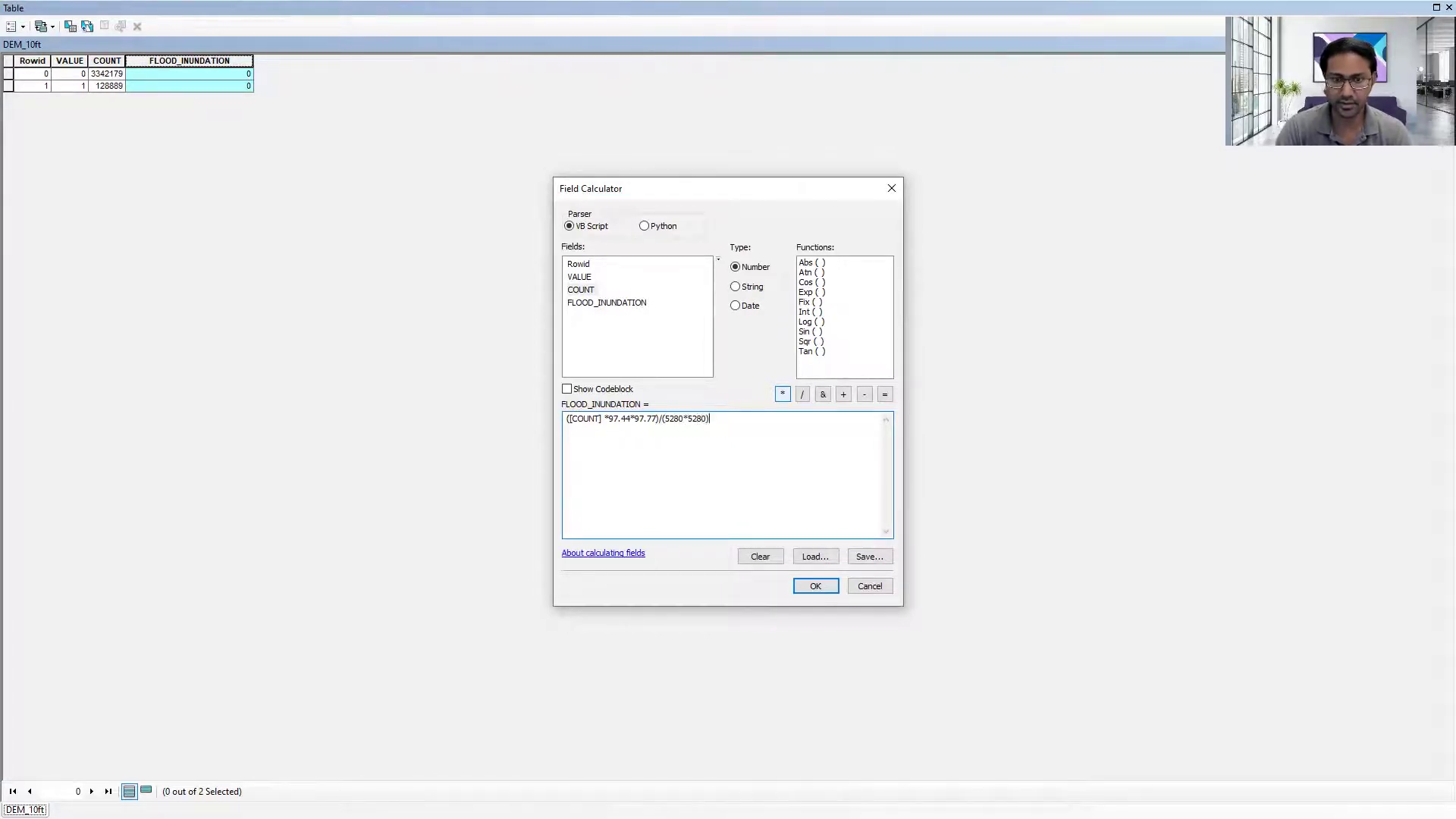
type(")")
left_click(815, 585)
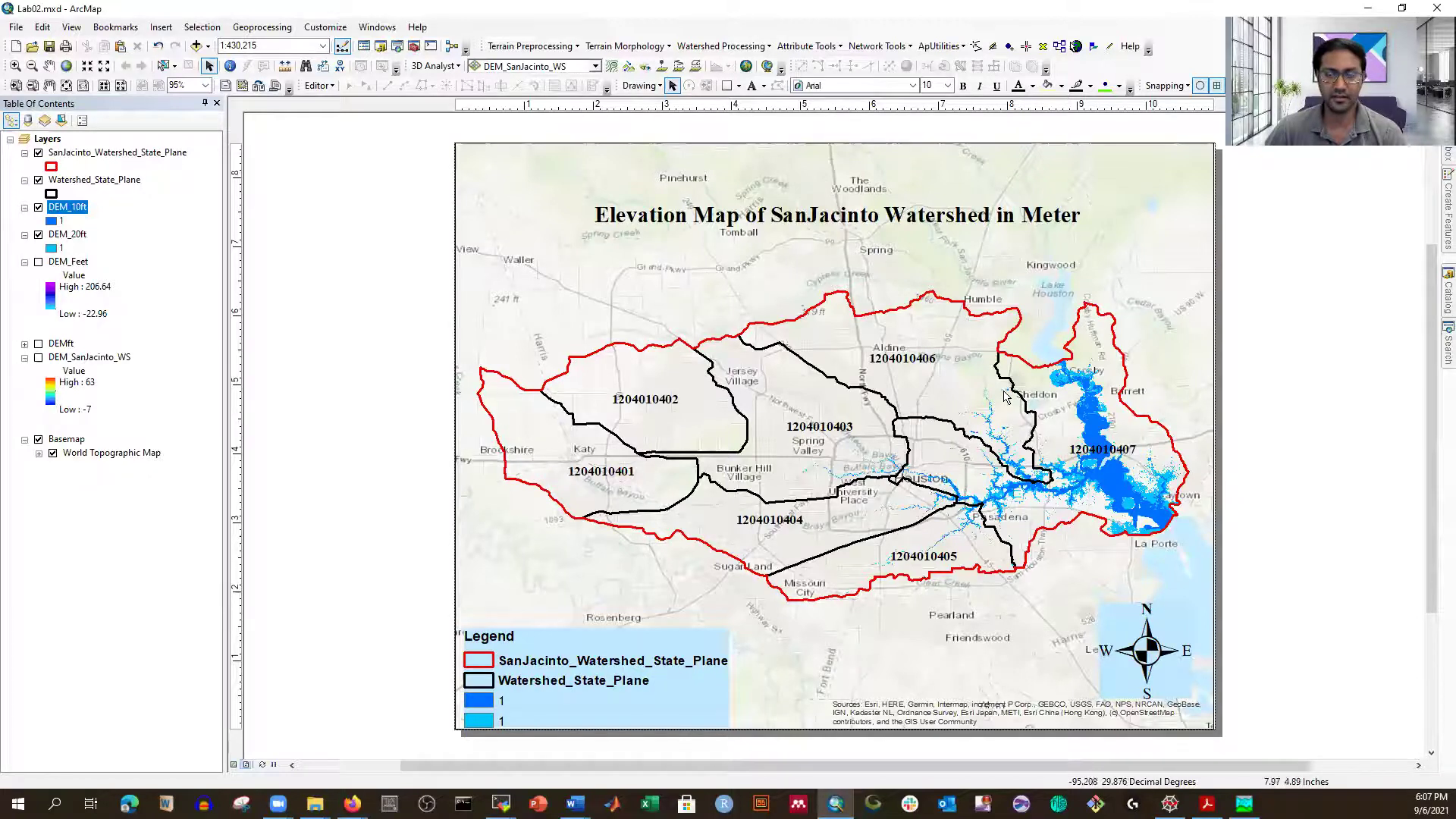
Show the DEM_Feet layer and change its color ramp to run from red at low values through yellow to blue at high values.
left_click(37, 261)
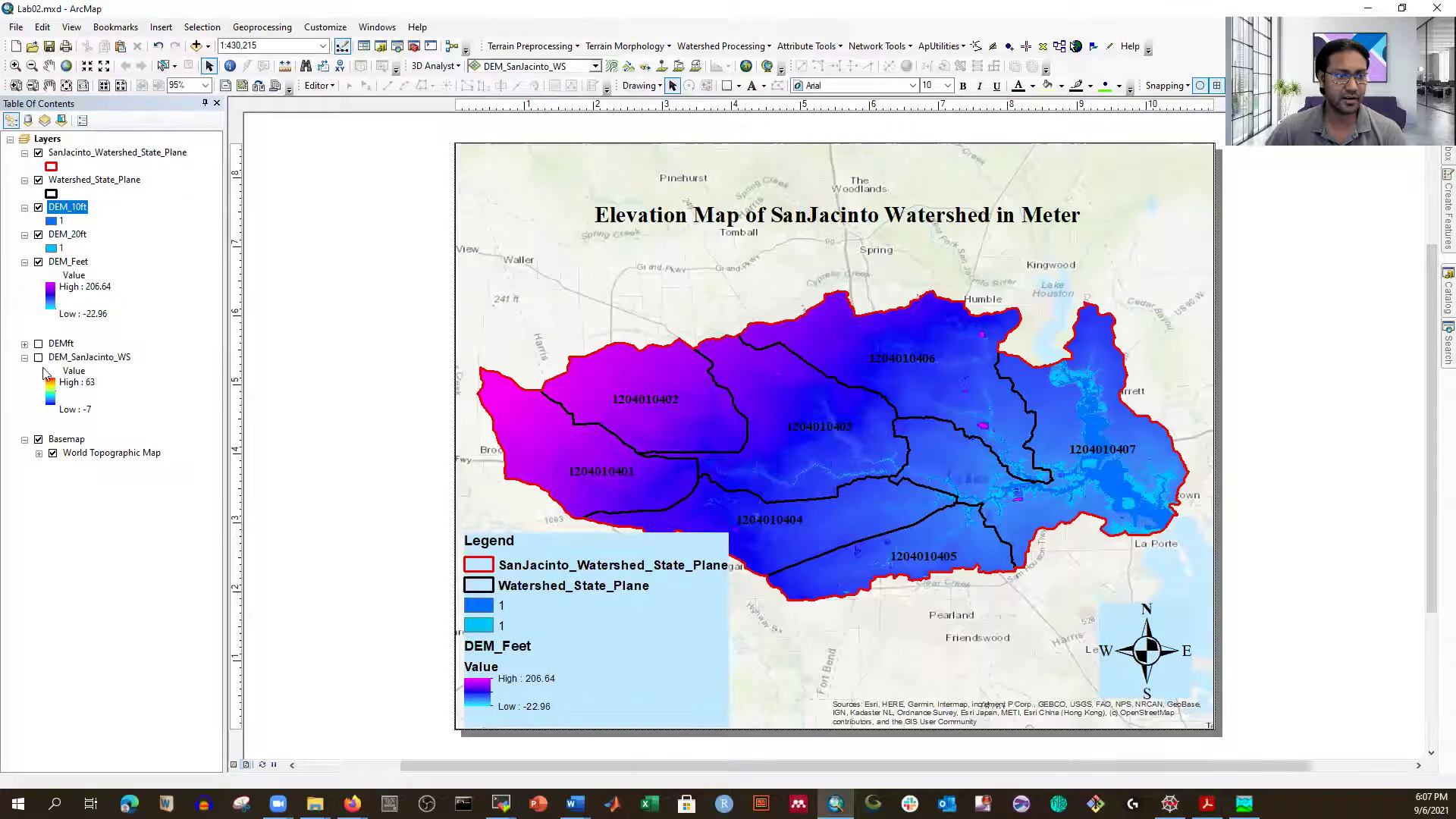
left_click(54, 295)
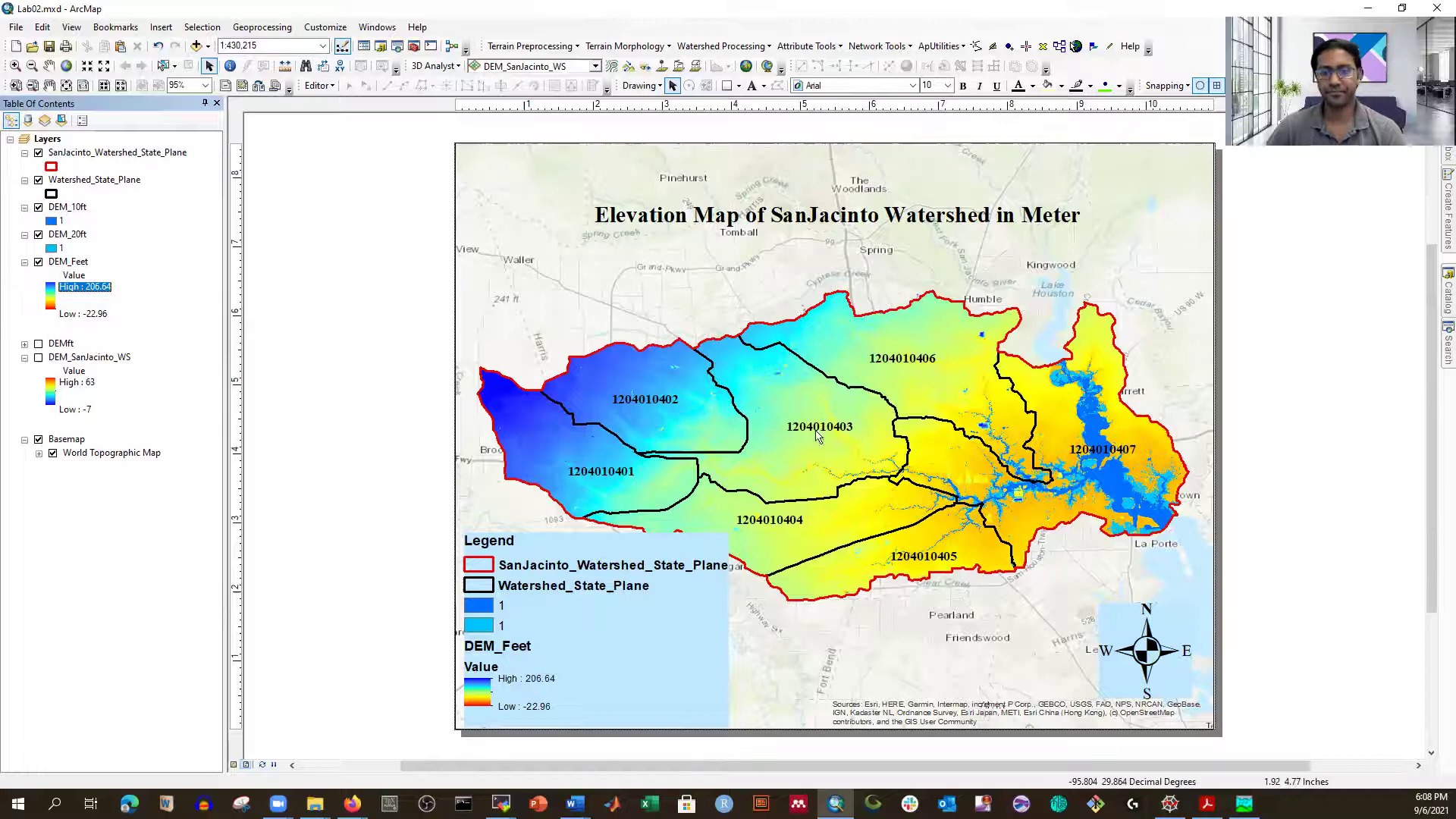
Change the map title to "Flood Inundation Map For 10 ft and 20 ft Storm Surge".
double_click(837, 218)
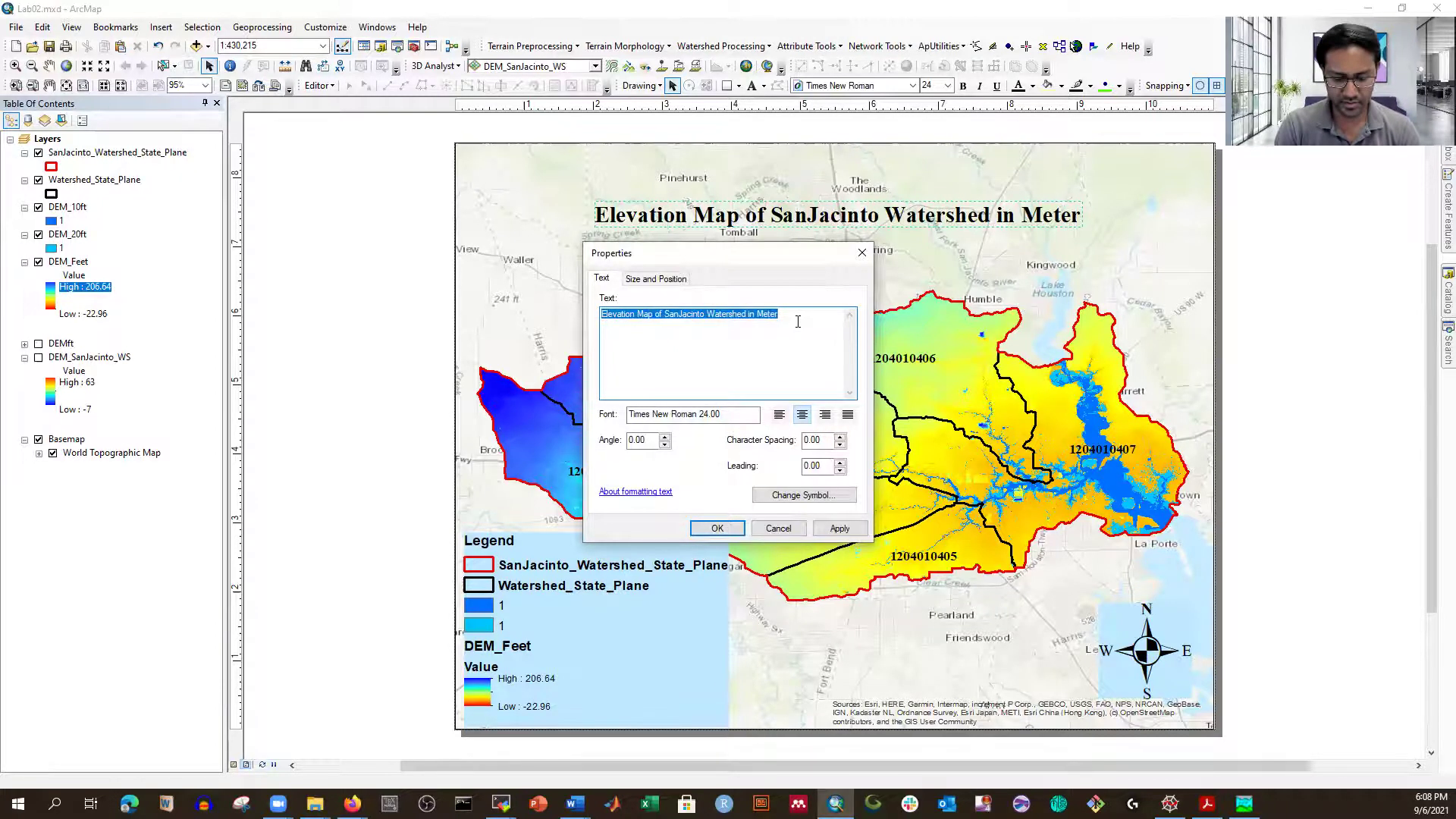
type("Flood Inundation Map of")
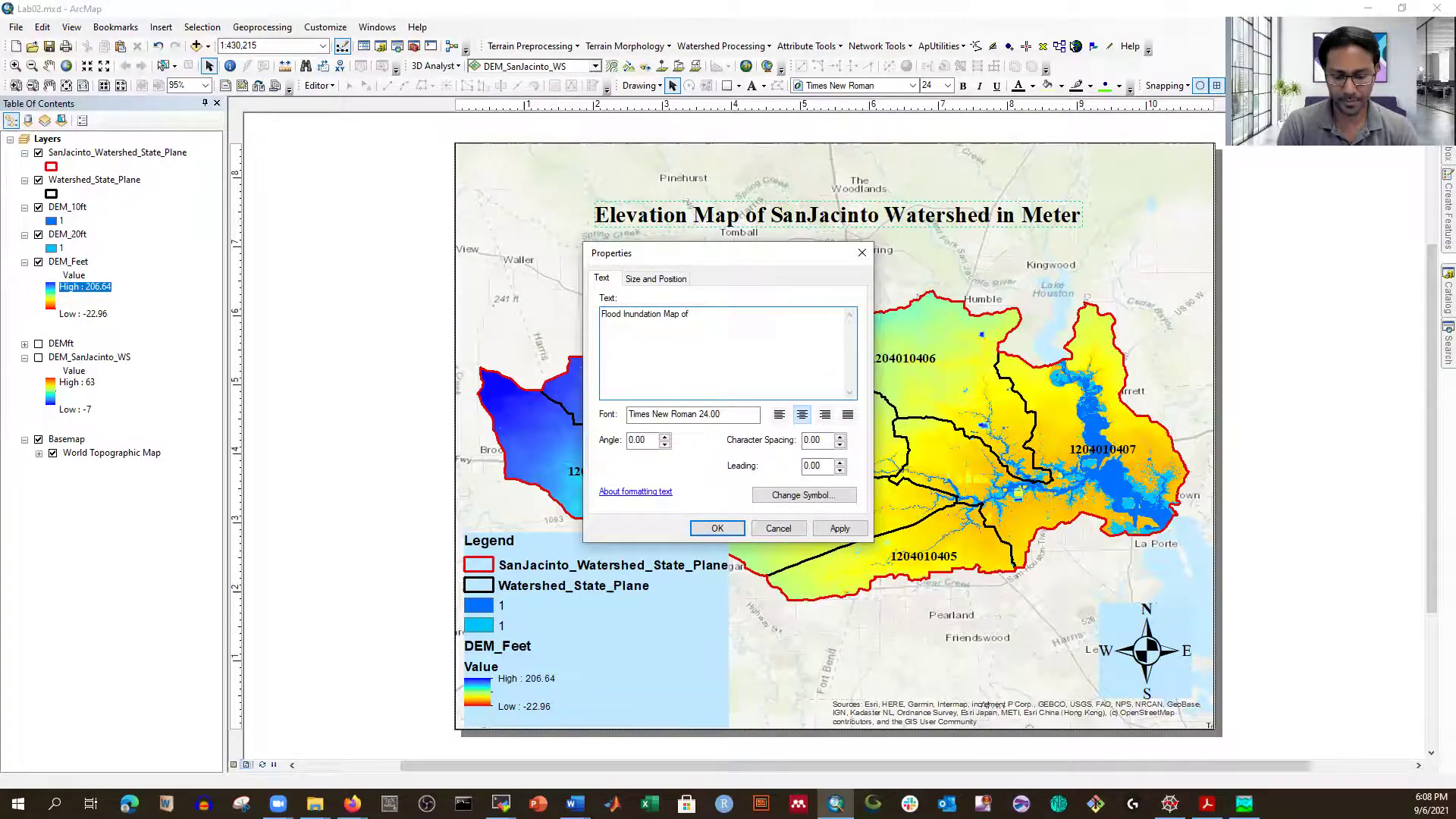
key("BackSpace")
type("for")
key("BackSpace")
key("BackSpace")
key("BackSpace")
type("For 10 fe")
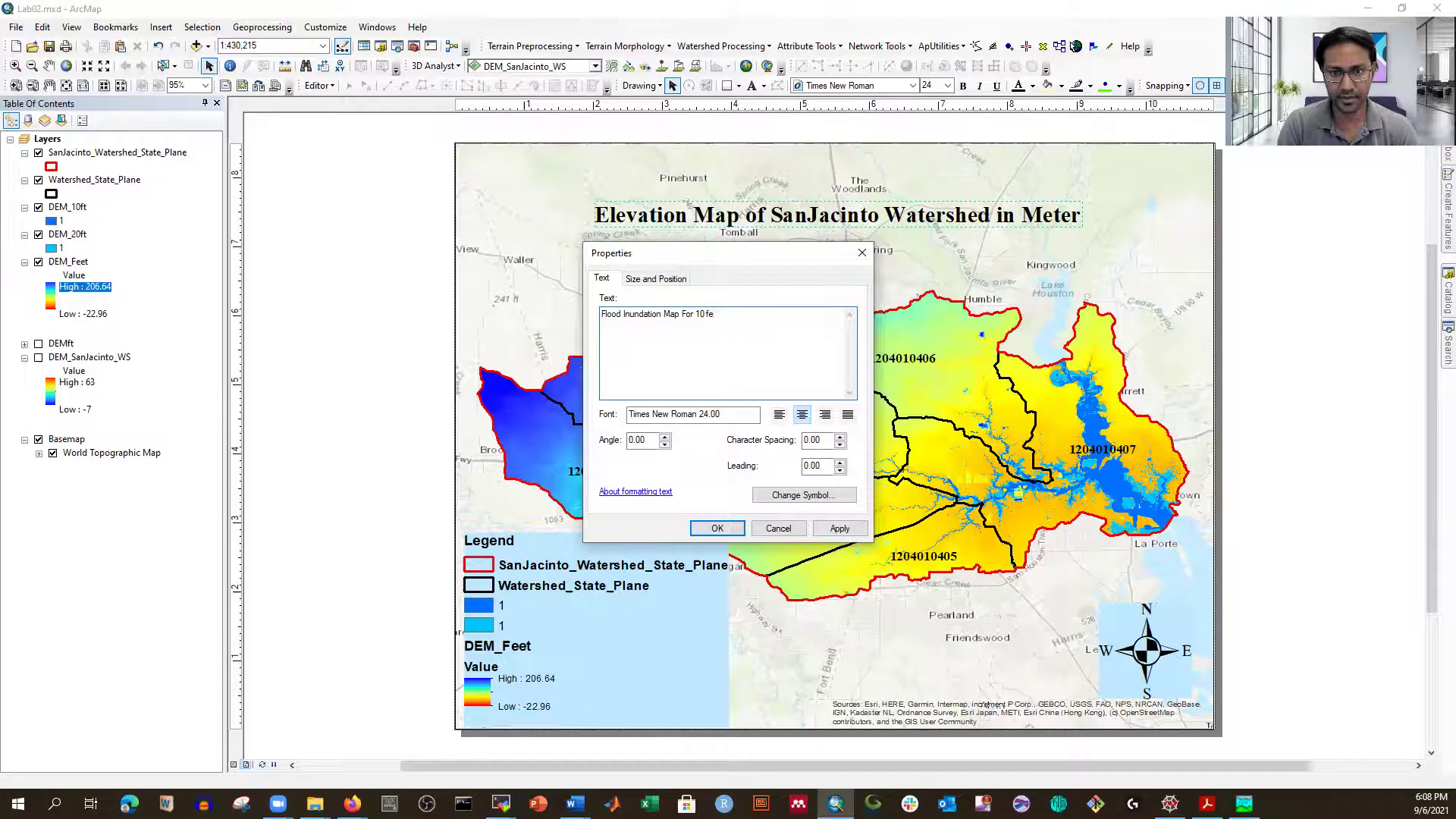
type(" and 20")
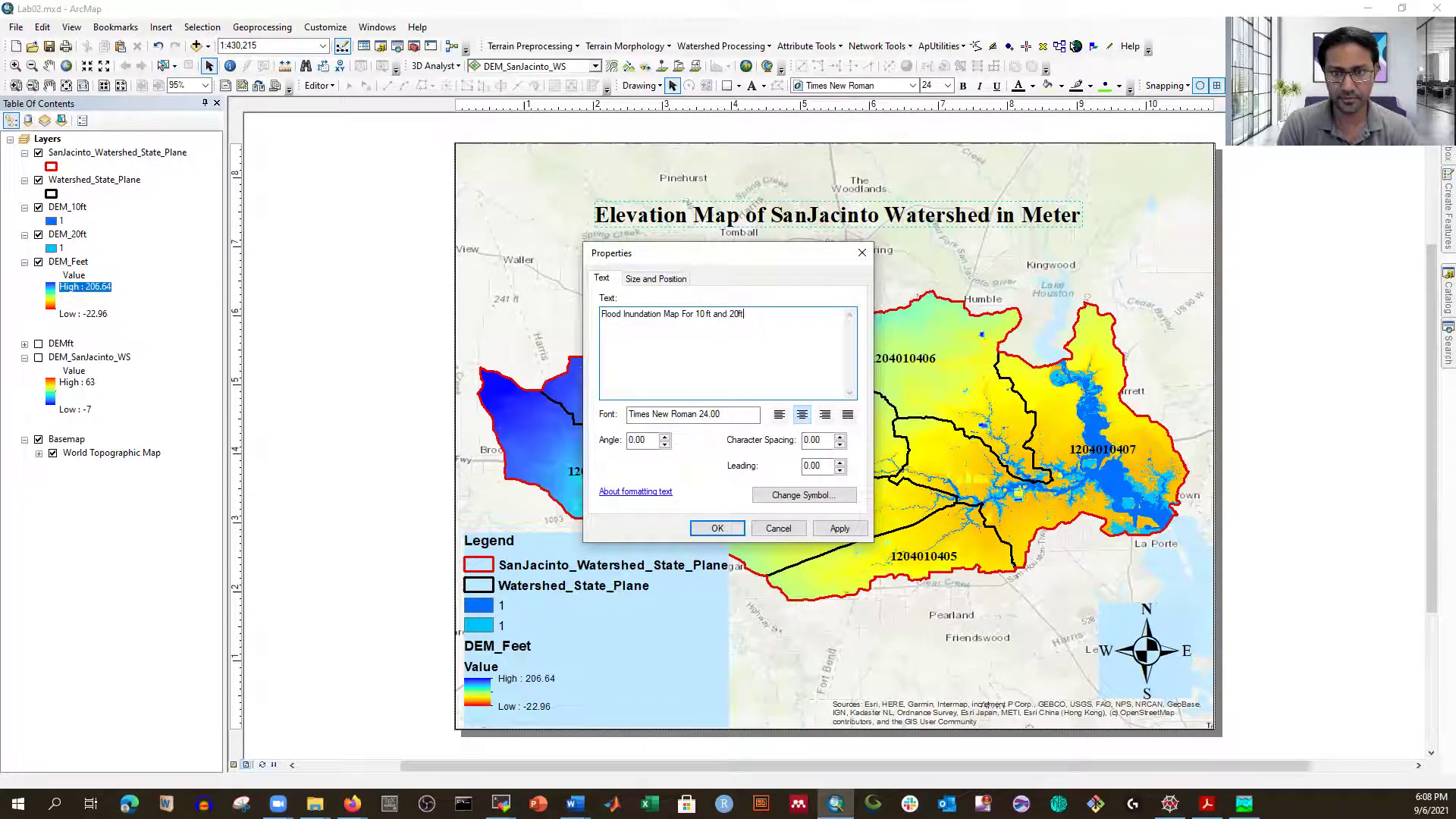
type(" ft Storm Surge")
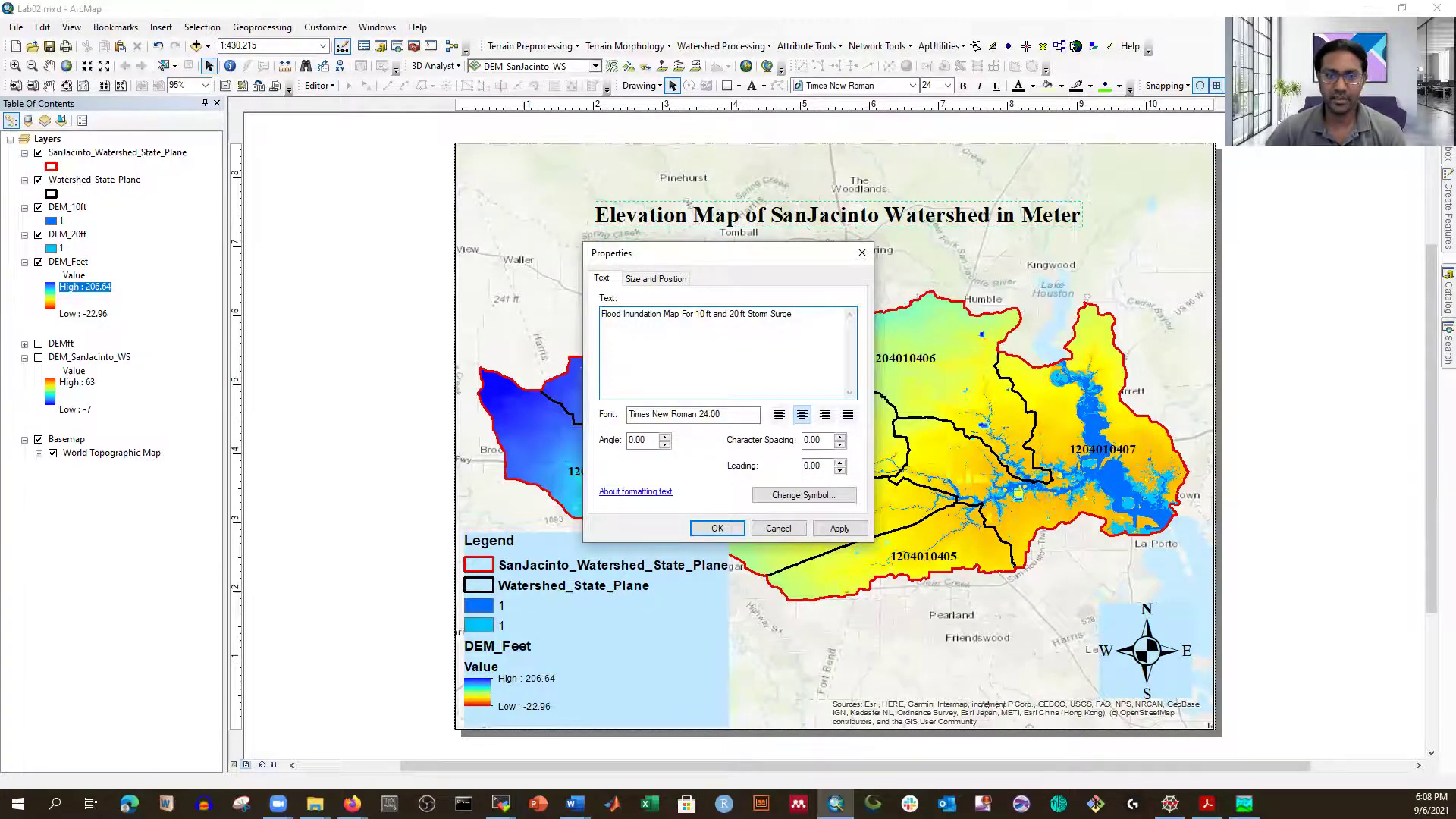
left_click(716, 528)
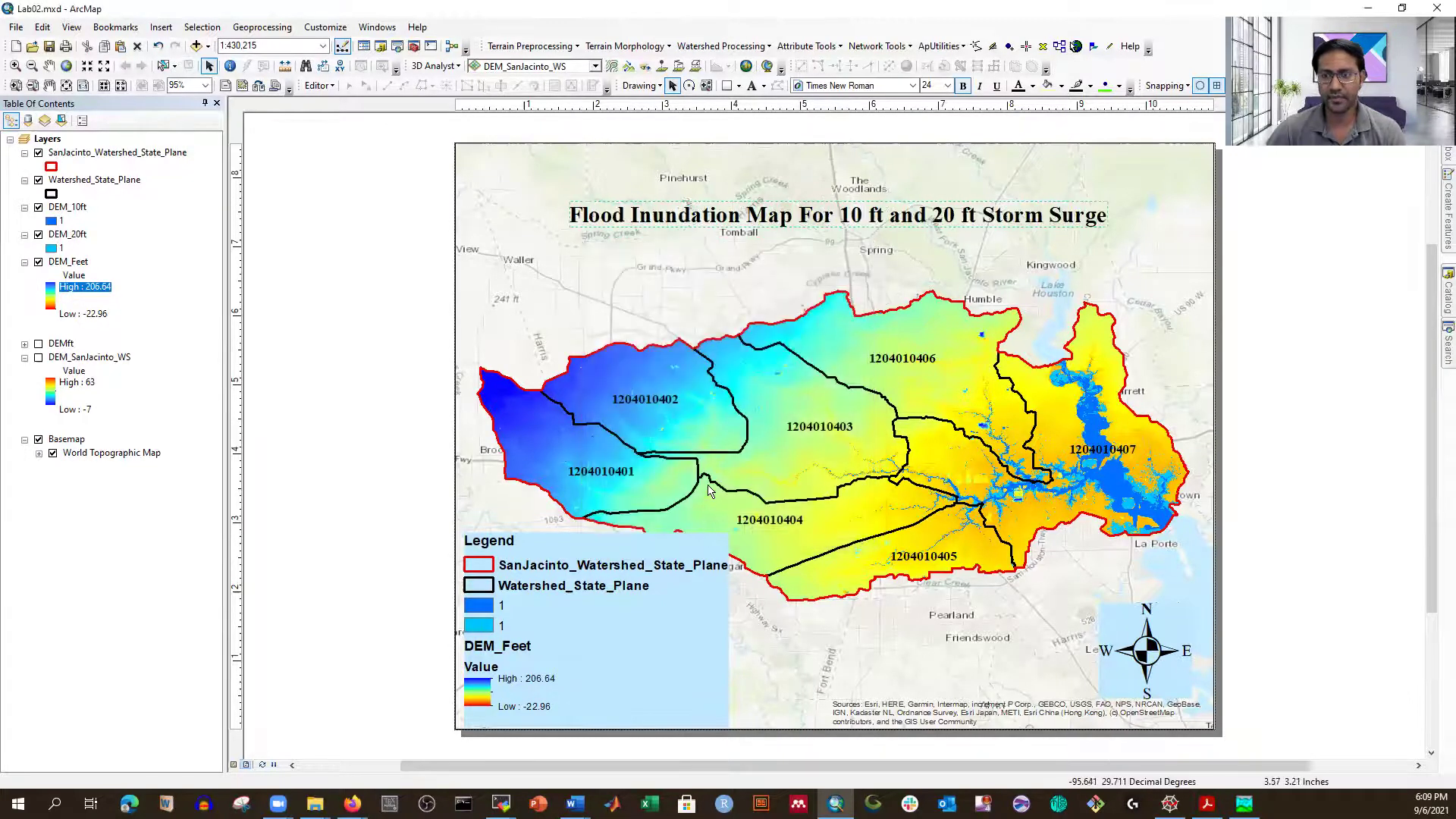